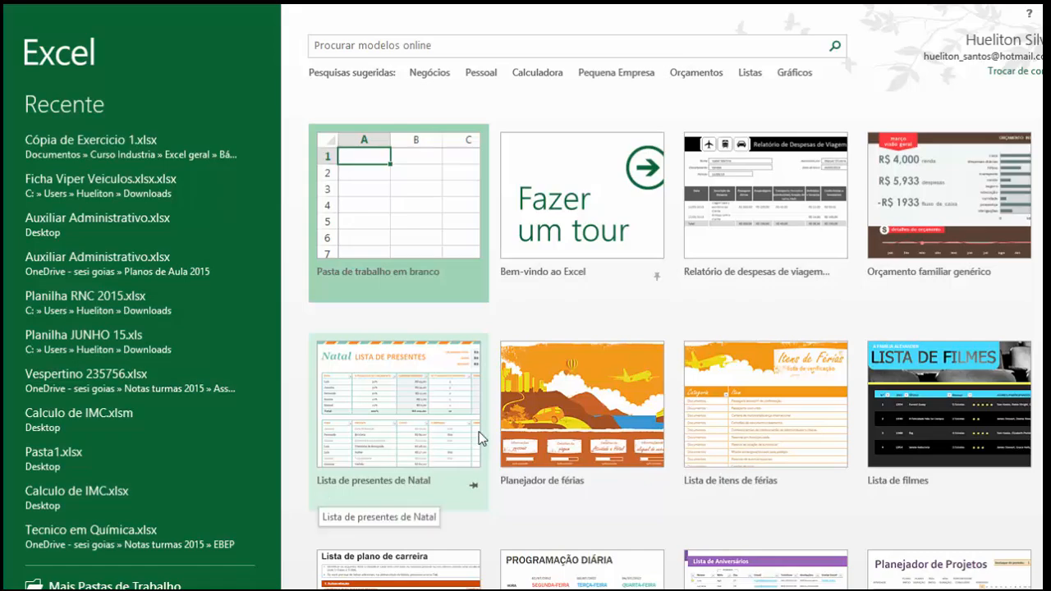
# Step: Create a blank workbook
pyautogui.click(388, 236)
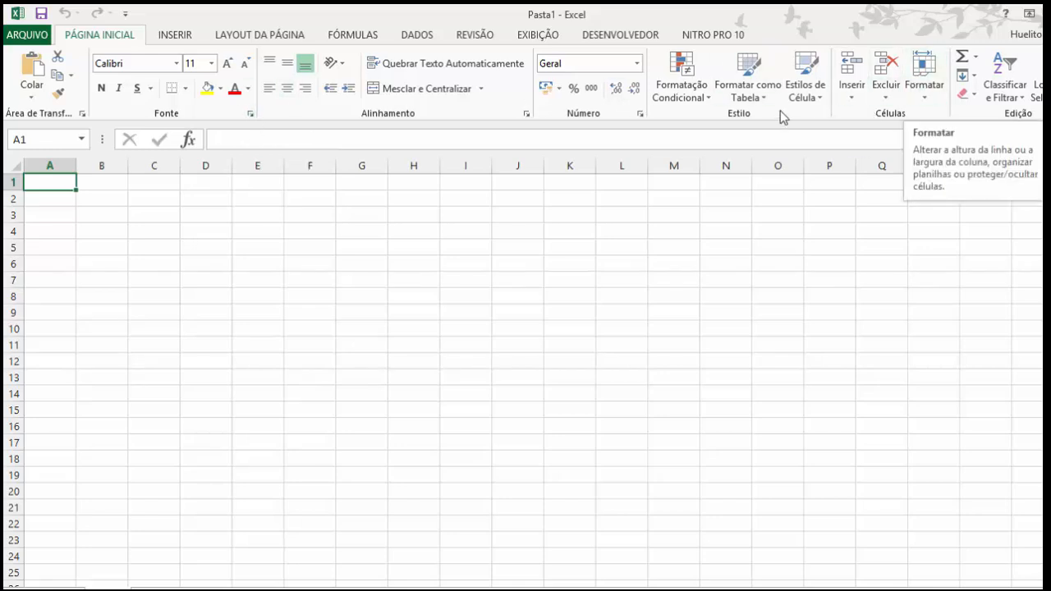
# Step: Examine the available fonts, font sizes and border styles for cell A1 without applying any
pyautogui.click(176, 64)
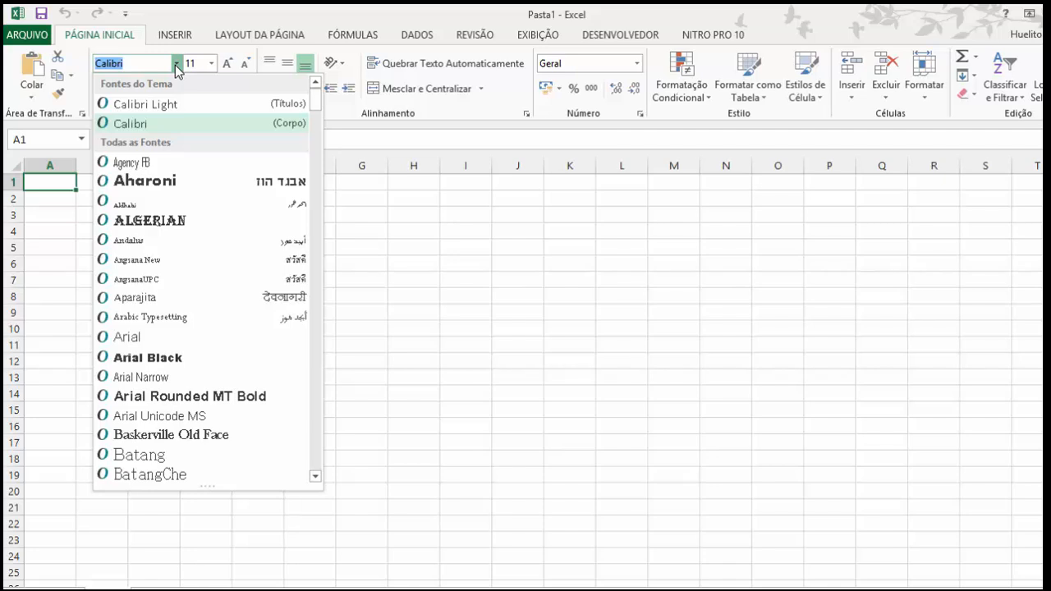
pyautogui.click(382, 240)
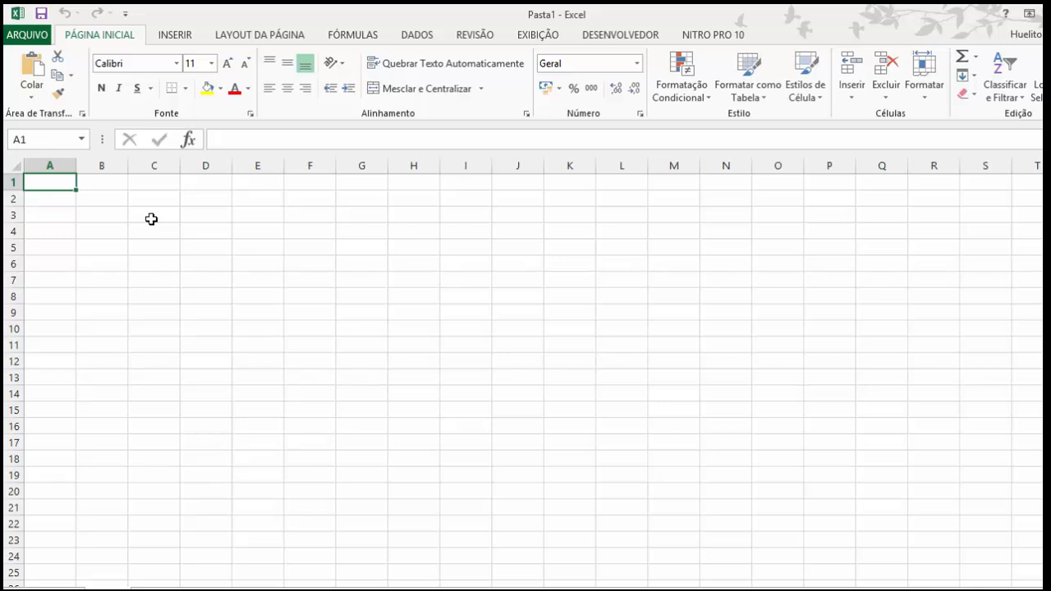
pyautogui.click(211, 65)
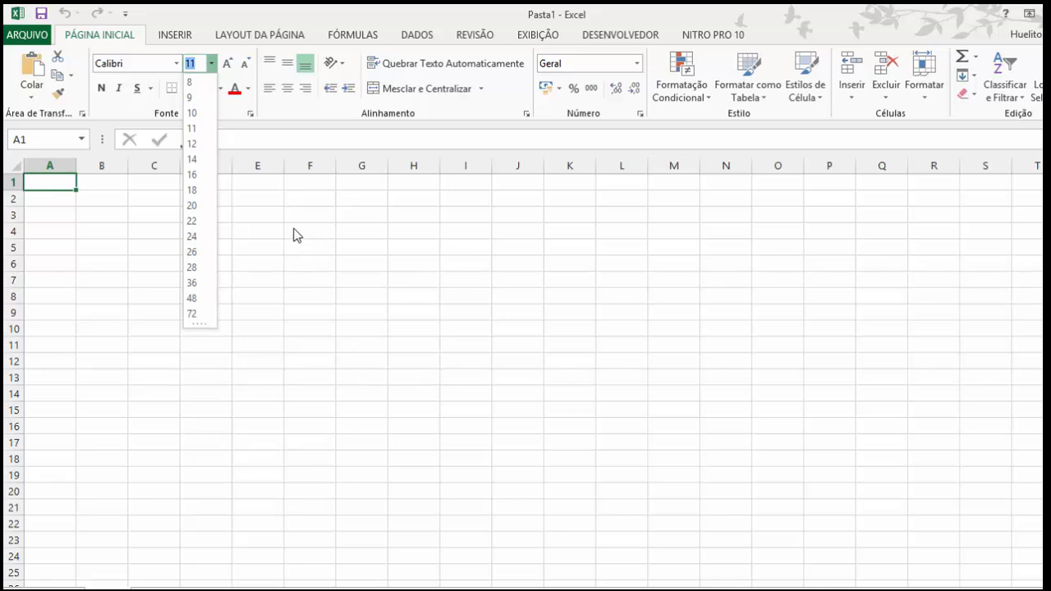
pyautogui.click(294, 229)
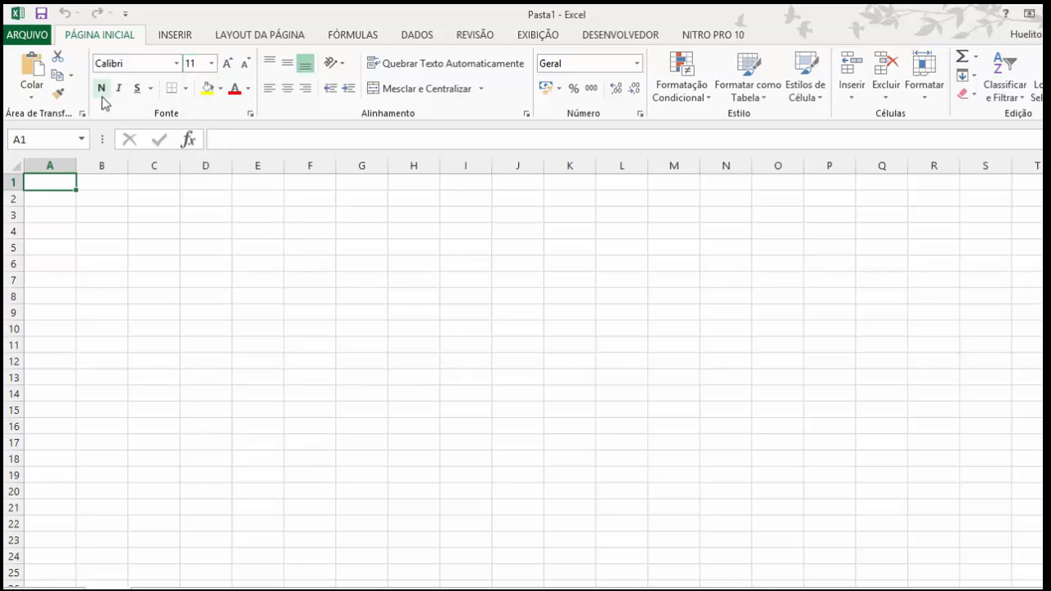
pyautogui.click(187, 89)
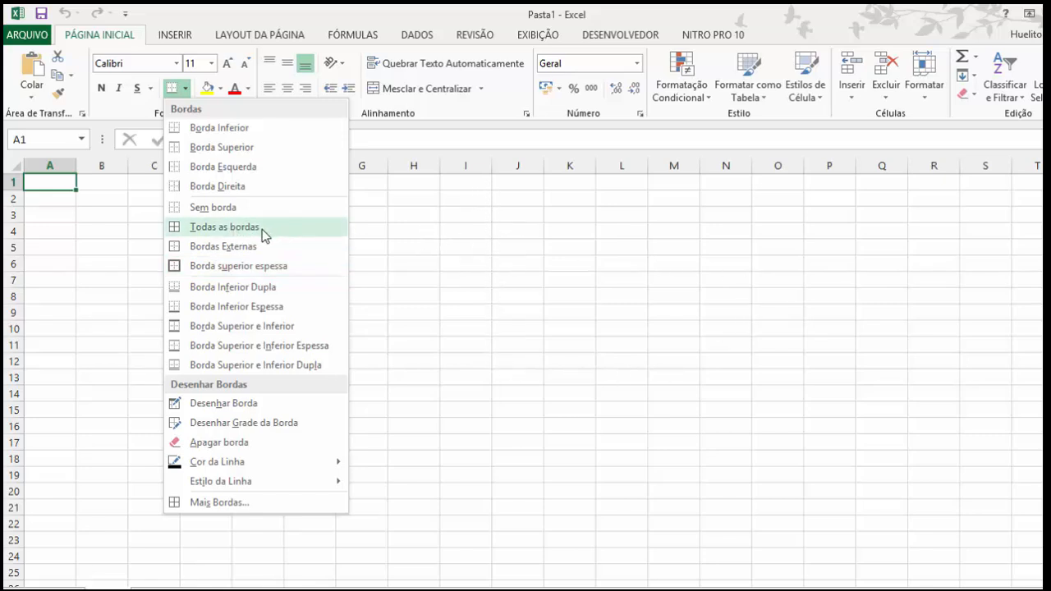
pyautogui.click(491, 243)
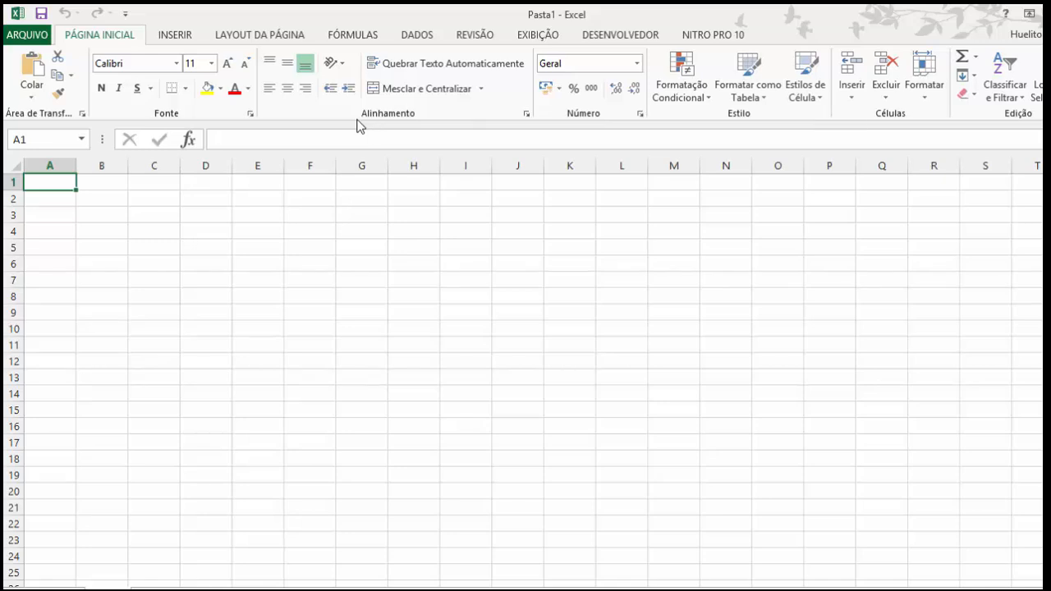
# Step: Centre cell A1 horizontally and vertically, and look over the cell merging options
pyautogui.click(287, 90)
pyautogui.click(287, 64)
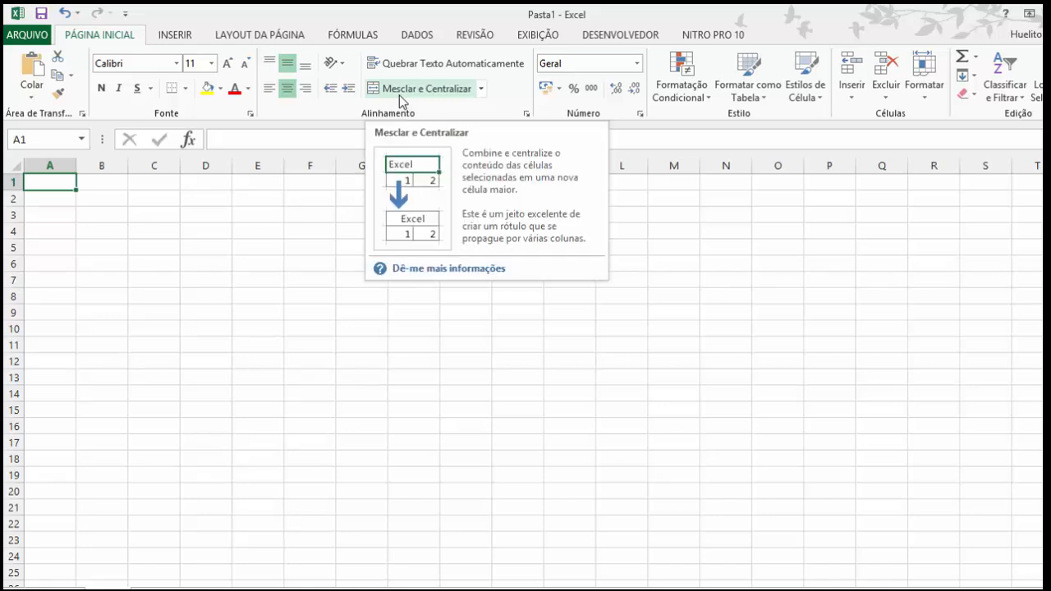
pyautogui.click(482, 90)
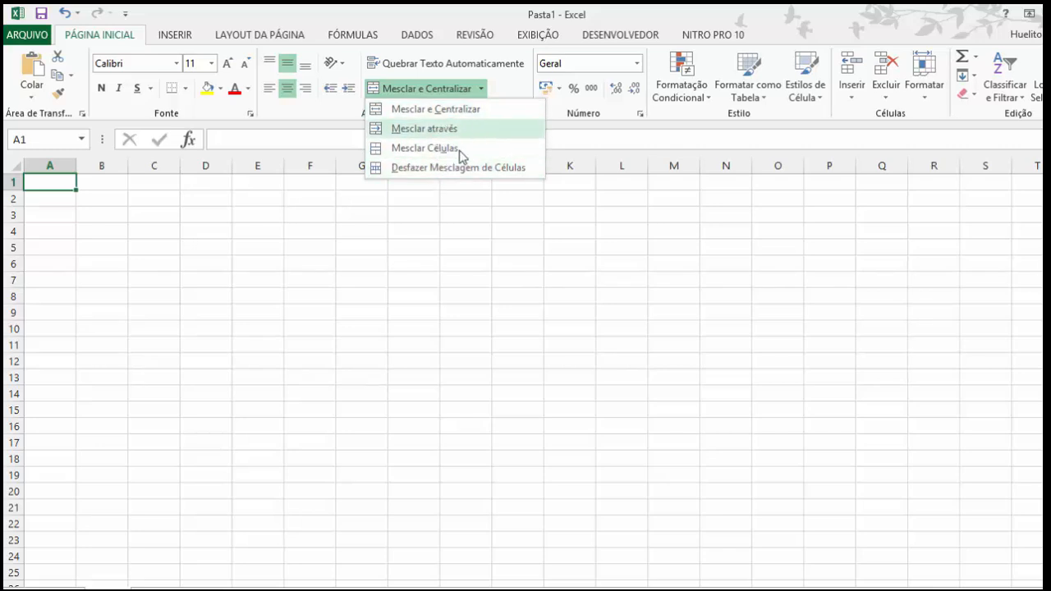
pyautogui.click(441, 219)
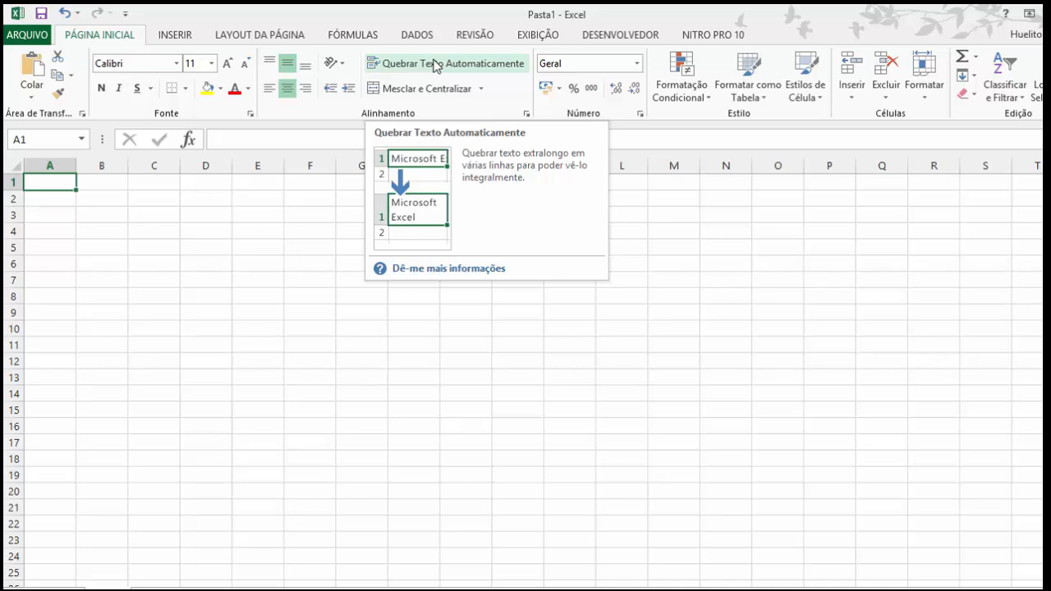
# Step: Select the range C3:H4, and reduce the selection to cell C3 alone
pyautogui.click(101, 182)
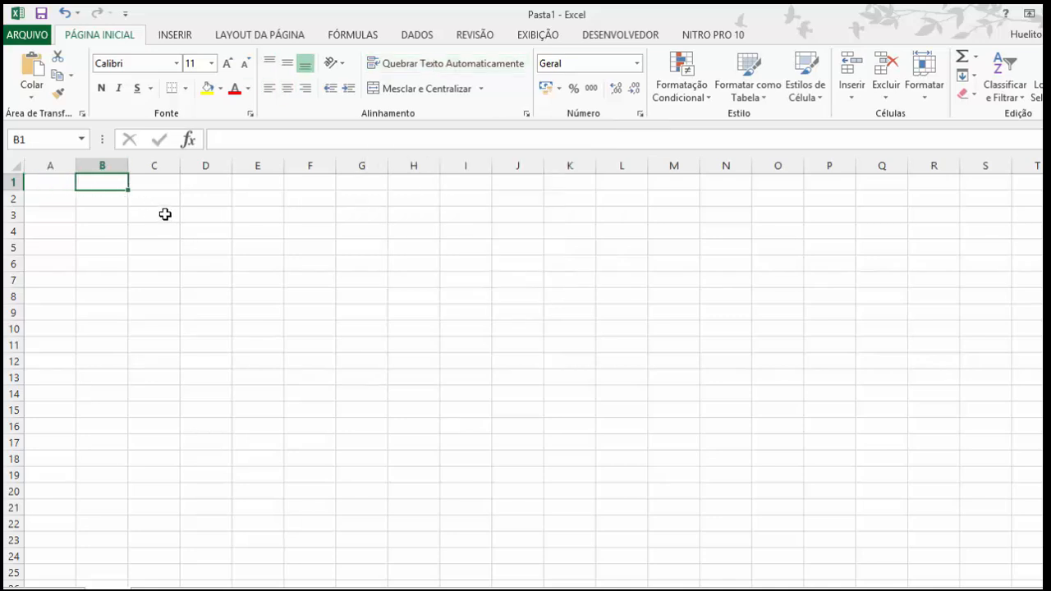
pyautogui.moveTo(165, 213); pyautogui.dragTo(417, 226)
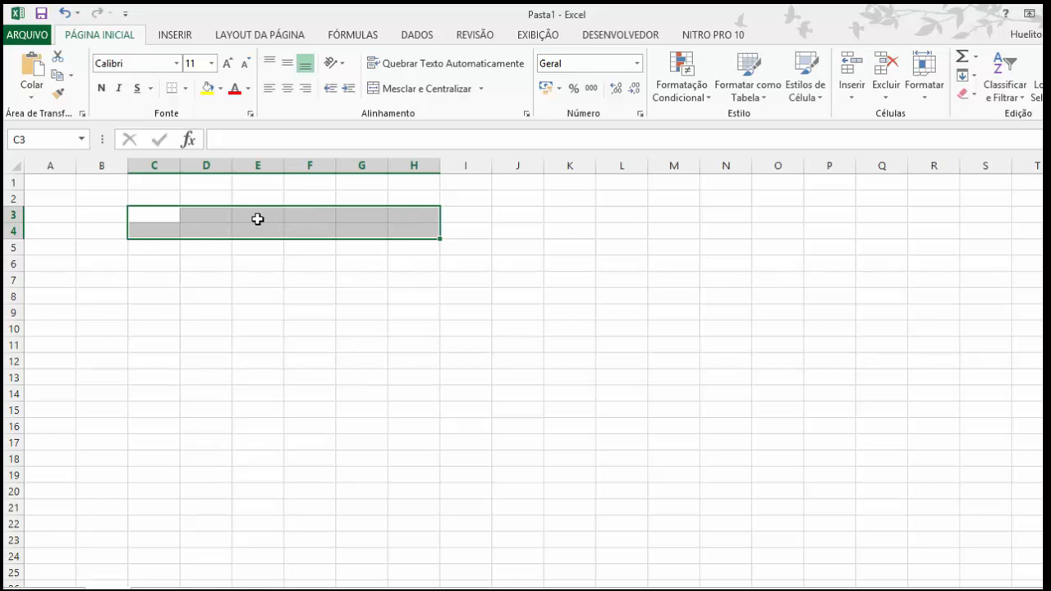
pyautogui.click(148, 215)
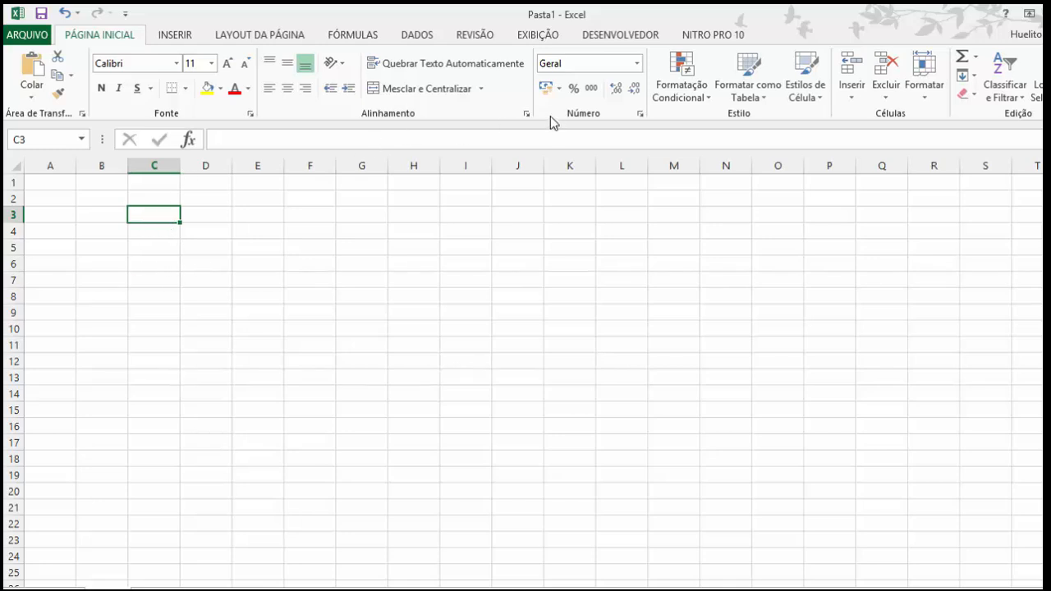
# Step: Try the Moeda number format on cell C3 with the R$ symbol, raising the decimal places to 5 and lowering them to 2
pyautogui.click(637, 65)
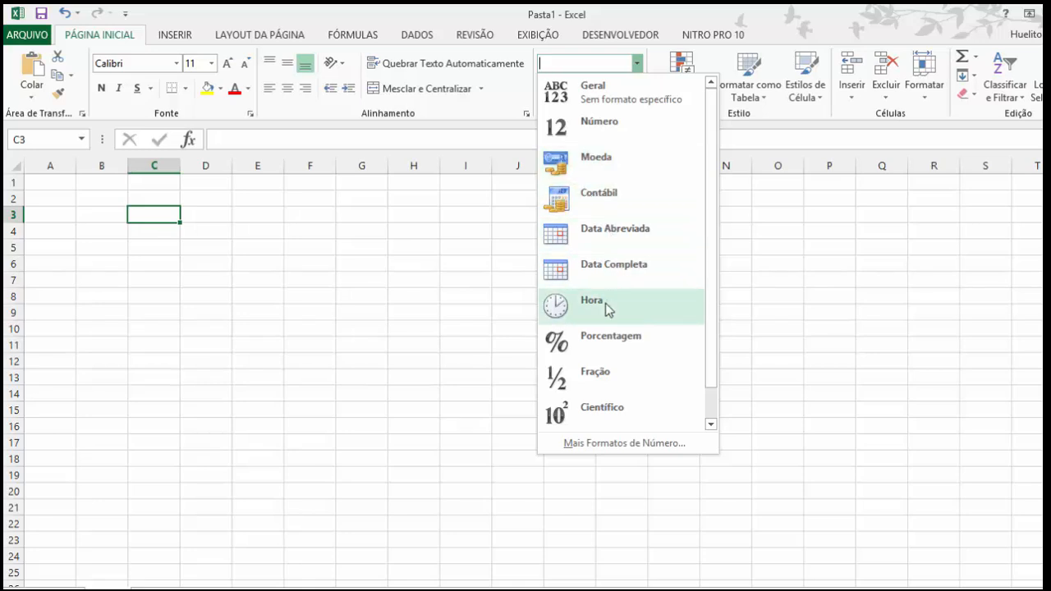
pyautogui.moveTo(709, 307); pyautogui.dragTo(720, 359)
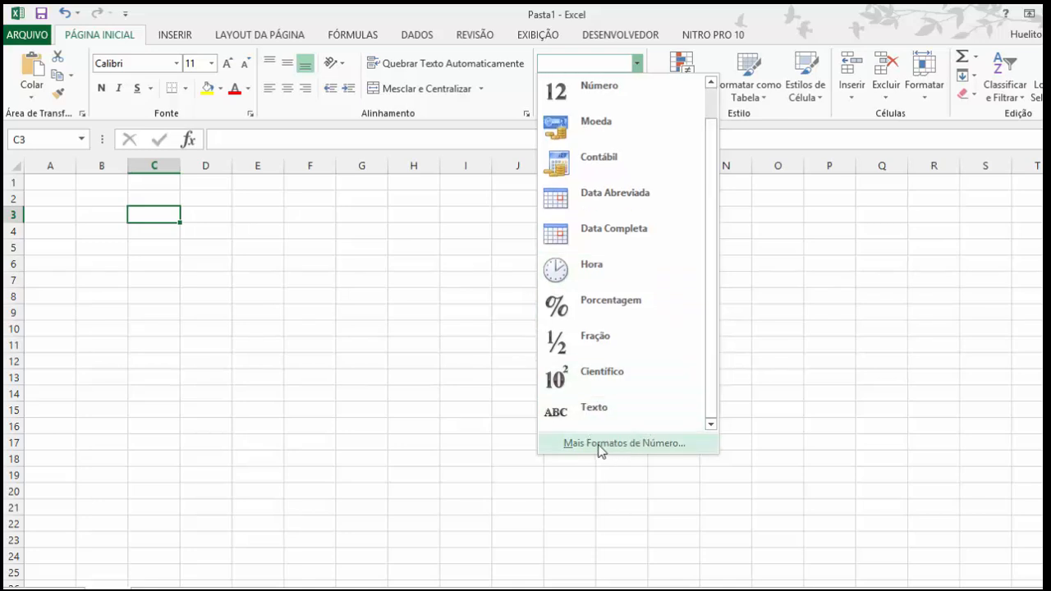
pyautogui.click(638, 449)
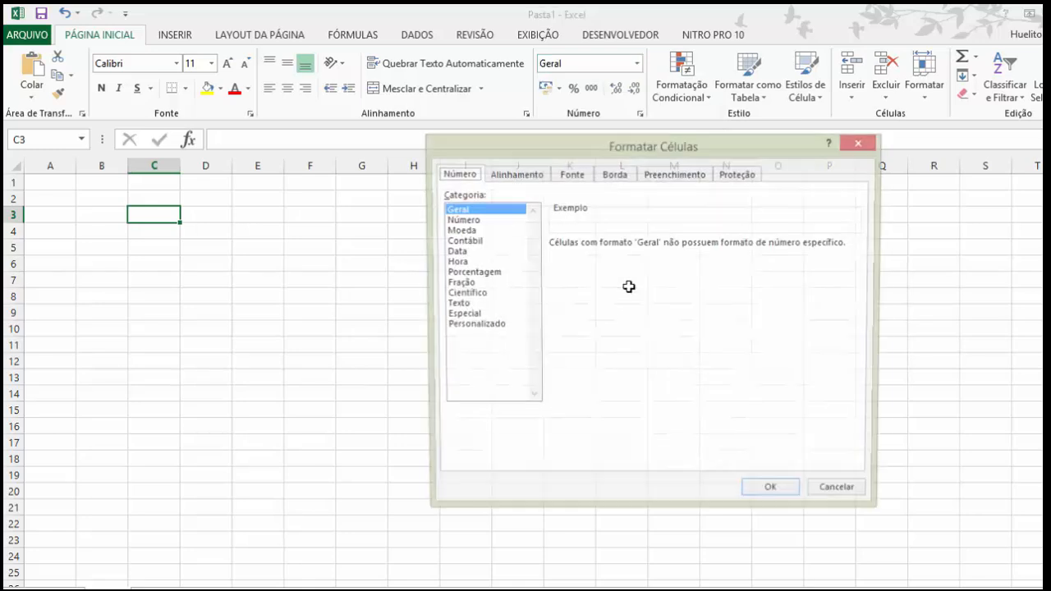
pyautogui.click(454, 231)
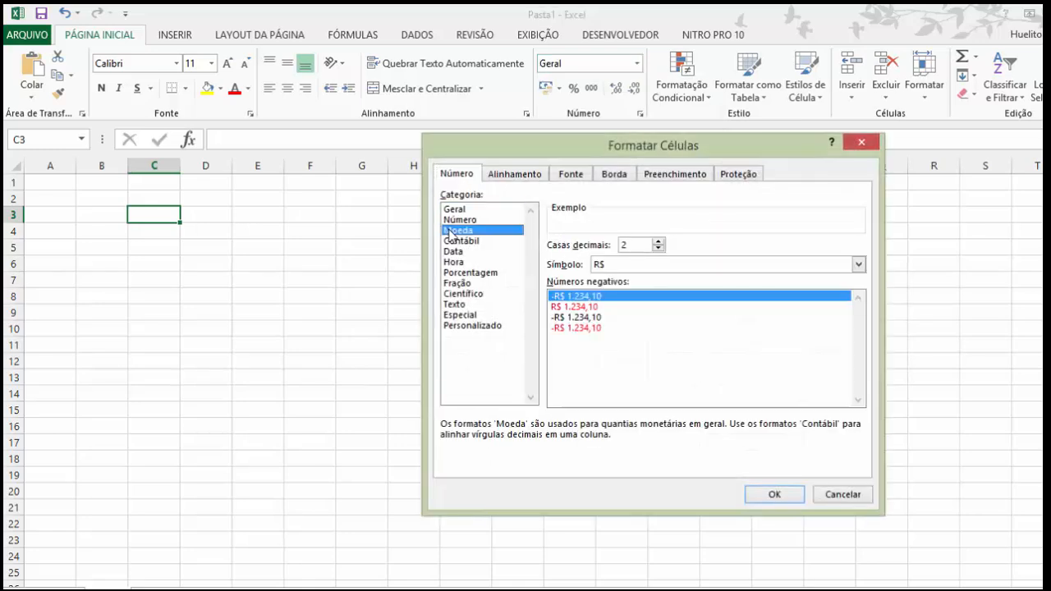
pyautogui.click(457, 220)
pyautogui.click(468, 233)
pyautogui.click(858, 264)
pyautogui.click(633, 361)
pyautogui.click(658, 242)
pyautogui.click(658, 241)
pyautogui.click(658, 241)
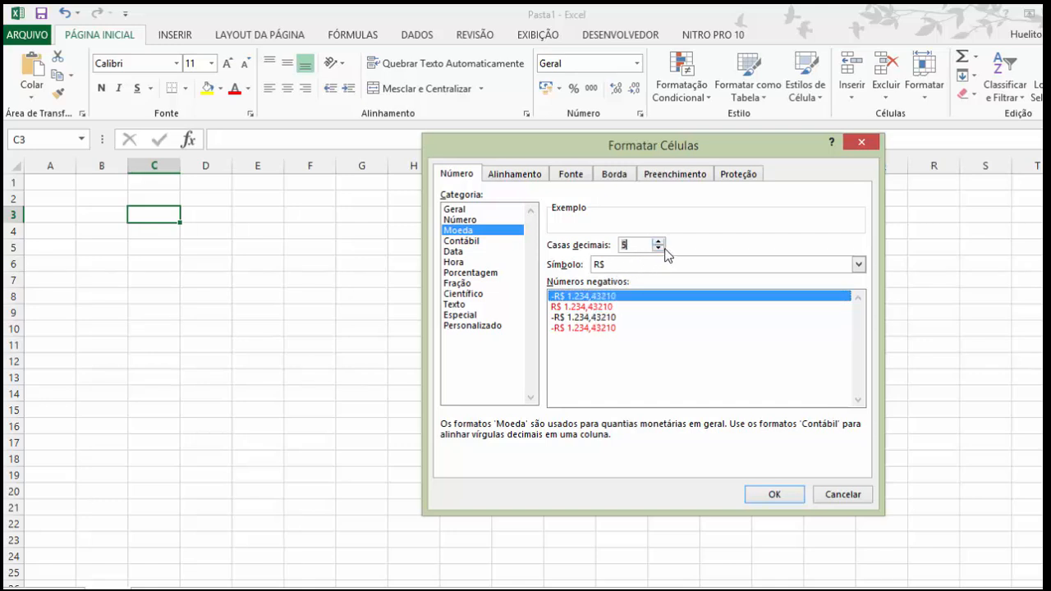
pyautogui.click(658, 248)
pyautogui.click(658, 248)
pyautogui.click(657, 248)
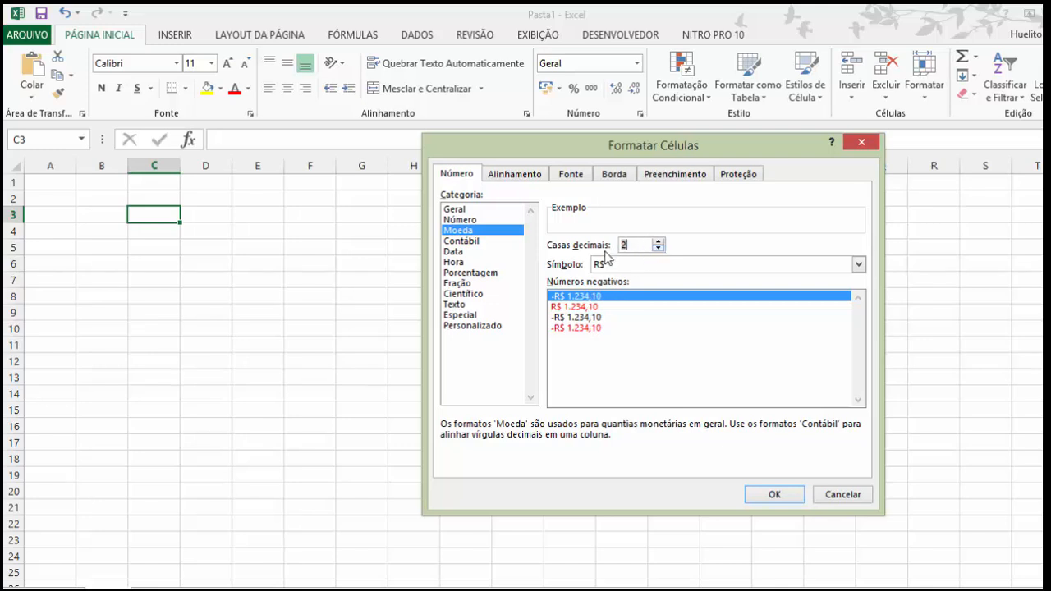
pyautogui.click(841, 495)
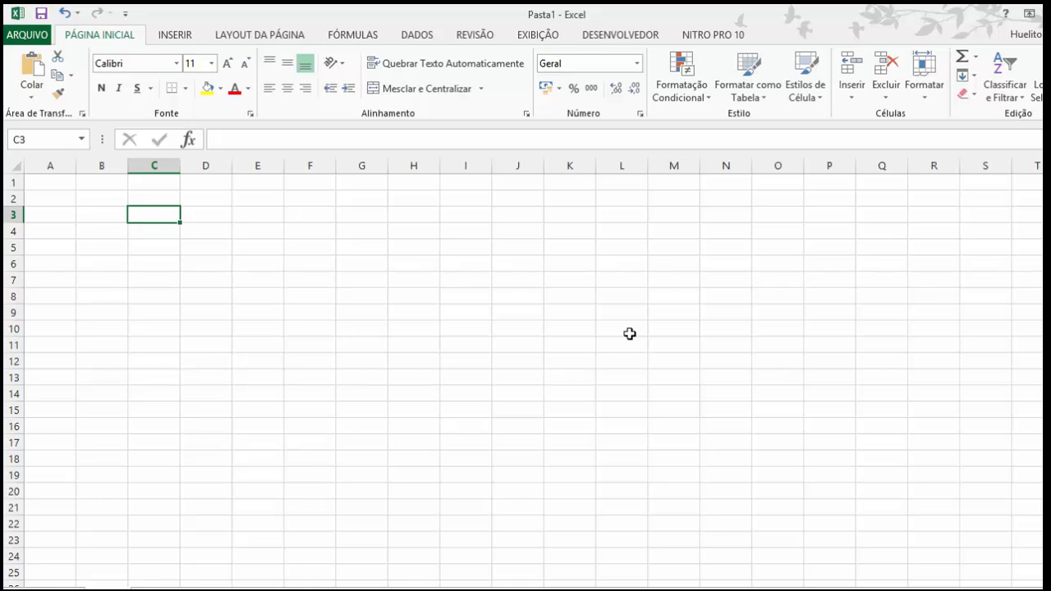
# Step: Examine the conditional formatting rules, number formats, table styles and cell styles without applying any
pyautogui.click(704, 99)
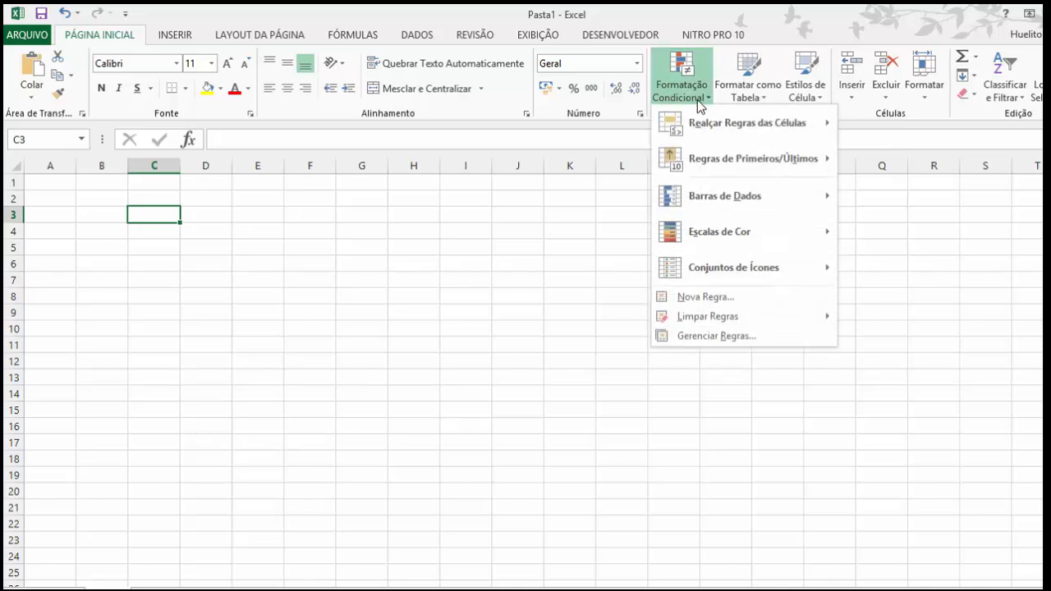
pyautogui.moveTo(788, 121)
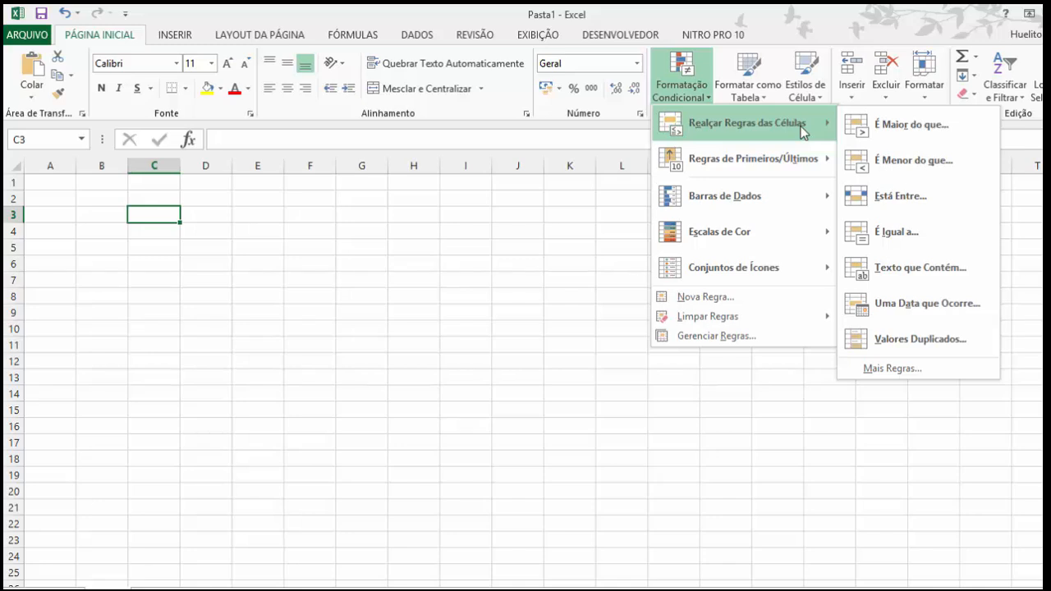
pyautogui.click(623, 228)
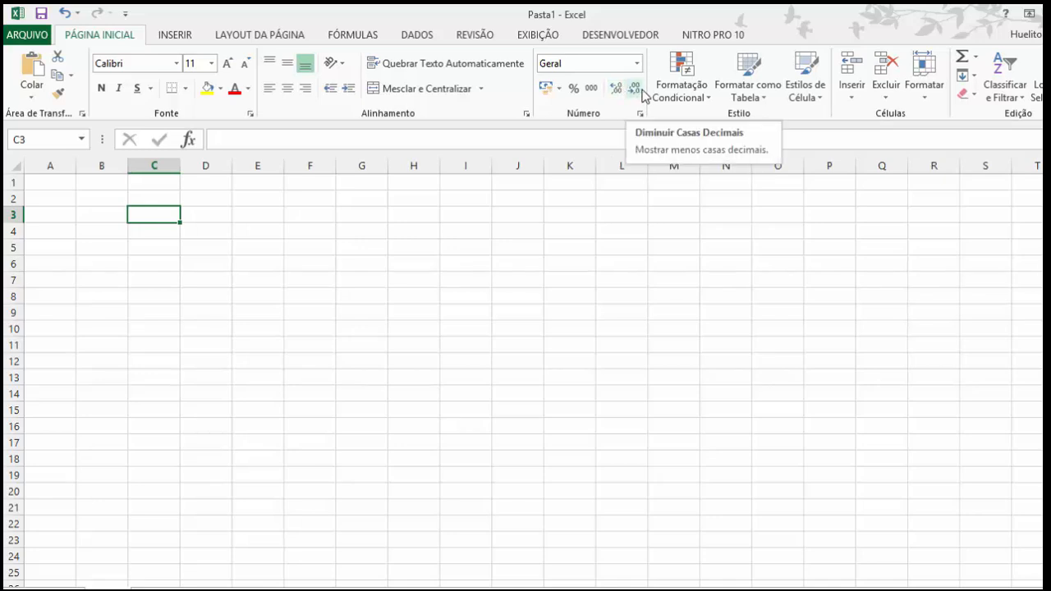
pyautogui.click(637, 64)
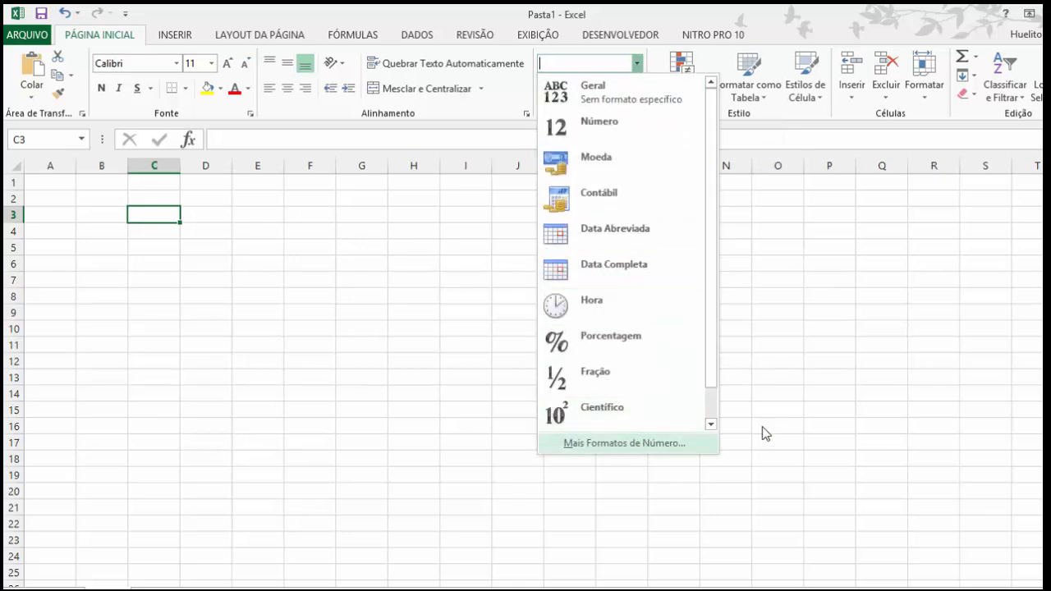
pyautogui.click(840, 309)
pyautogui.click(760, 98)
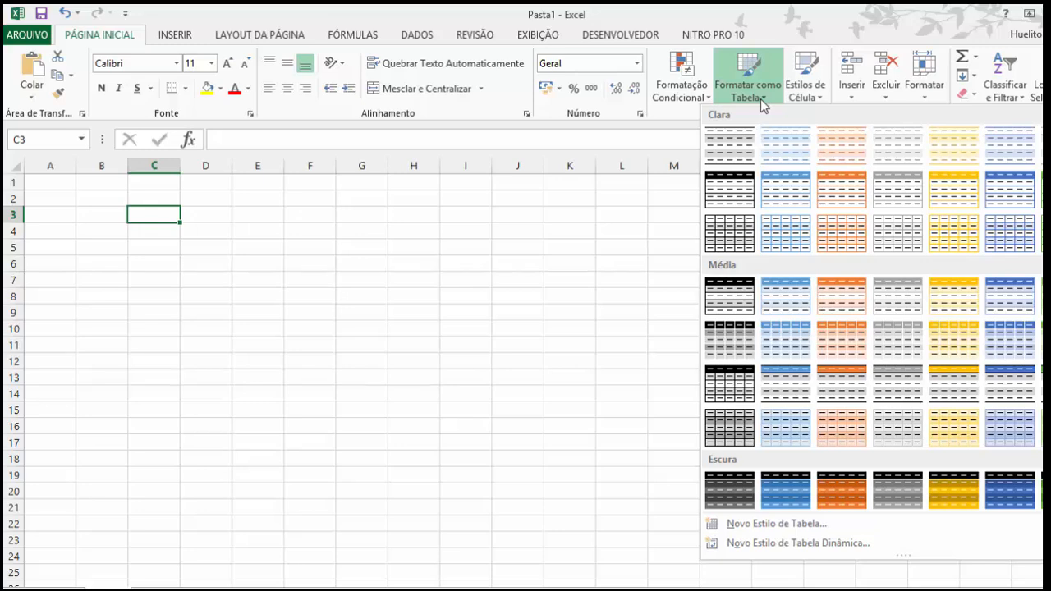
pyautogui.click(823, 97)
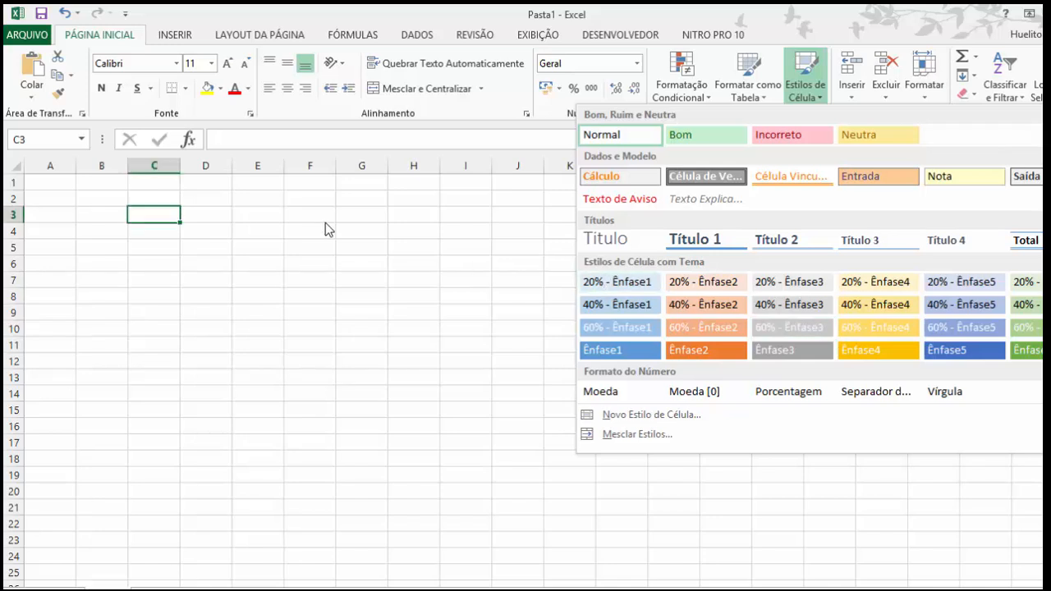
pyautogui.click(803, 509)
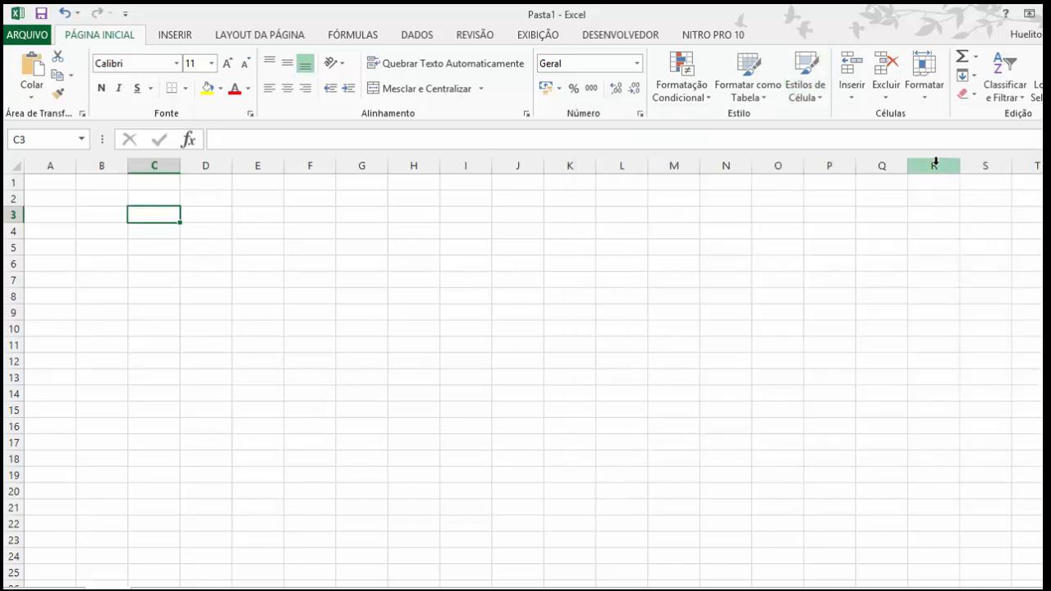
# Step: Examine the options for inserting cells, rows and columns, for sorting and filtering, and for finding and selecting content
pyautogui.click(850, 96)
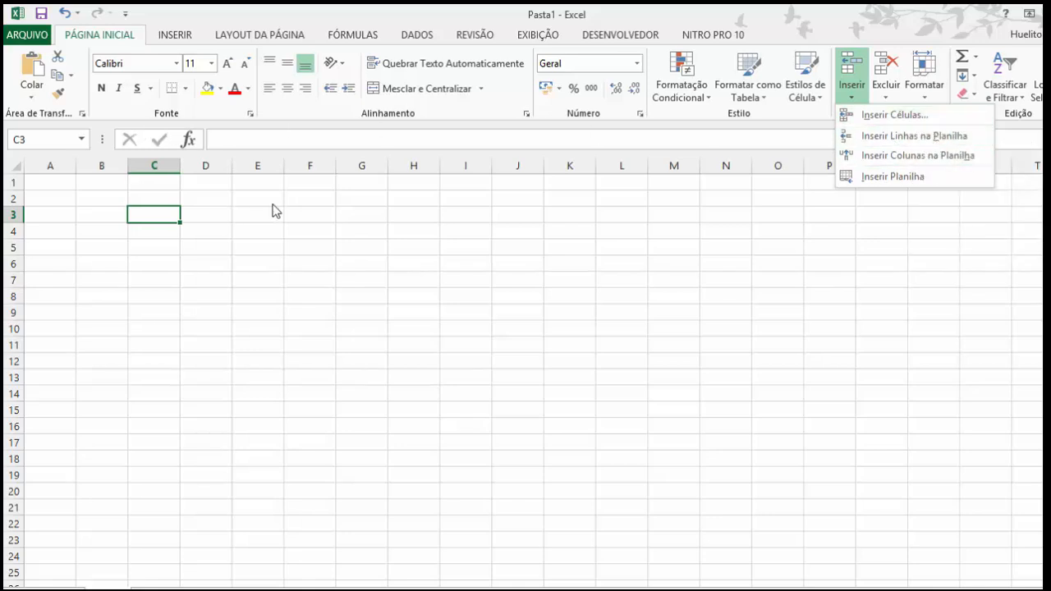
pyautogui.click(752, 227)
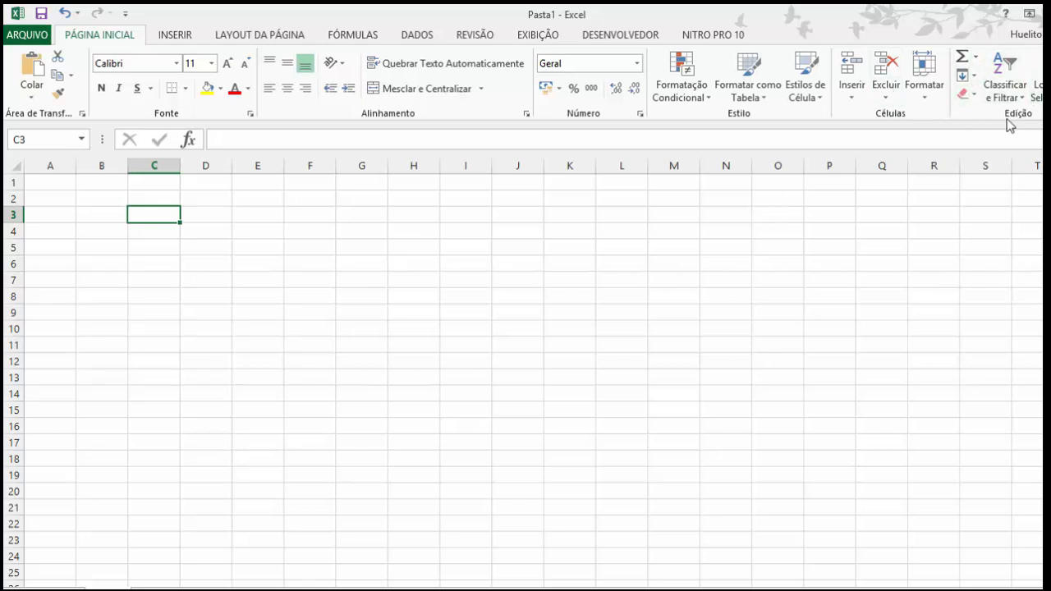
pyautogui.click(1018, 98)
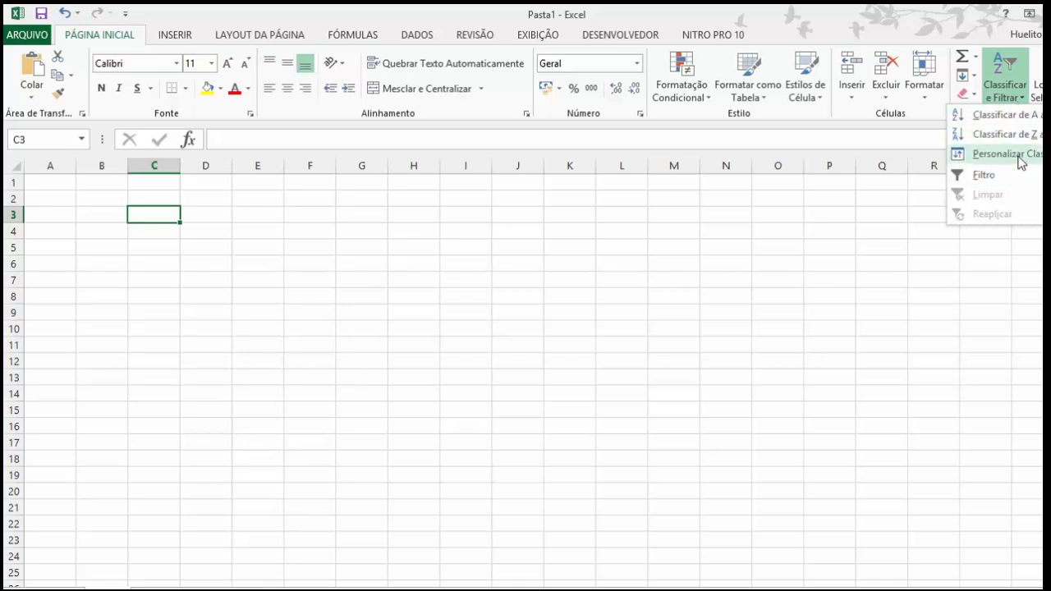
pyautogui.click(1018, 156)
pyautogui.click(554, 369)
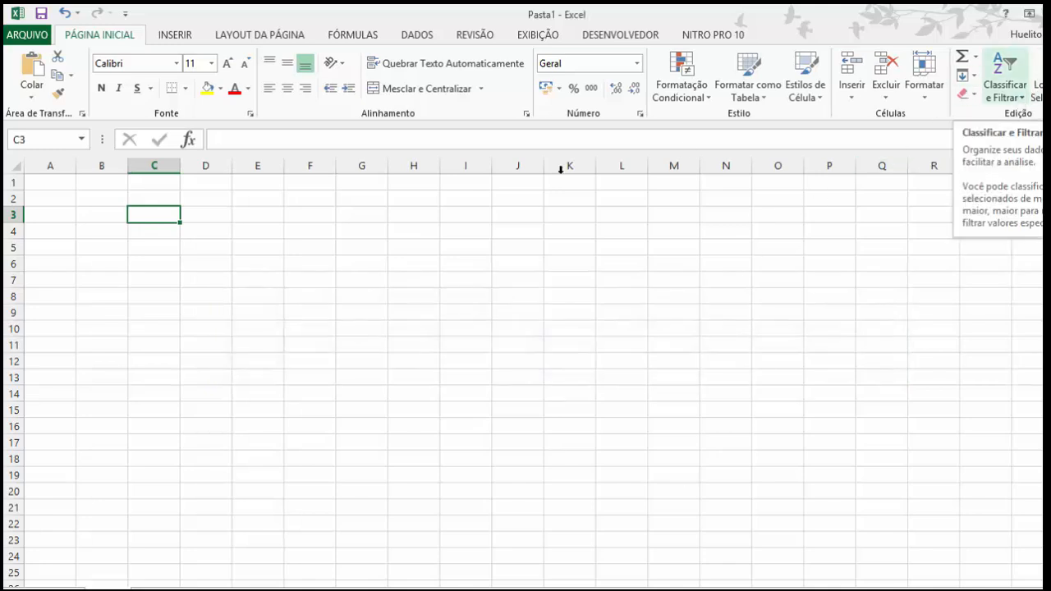
pyautogui.click(1023, 100)
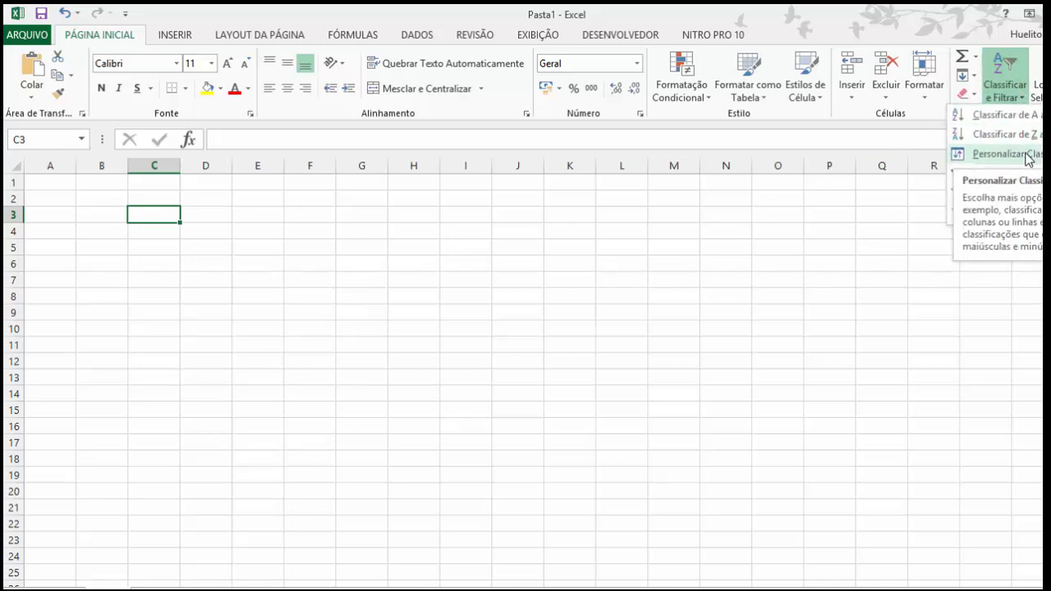
pyautogui.click(674, 345)
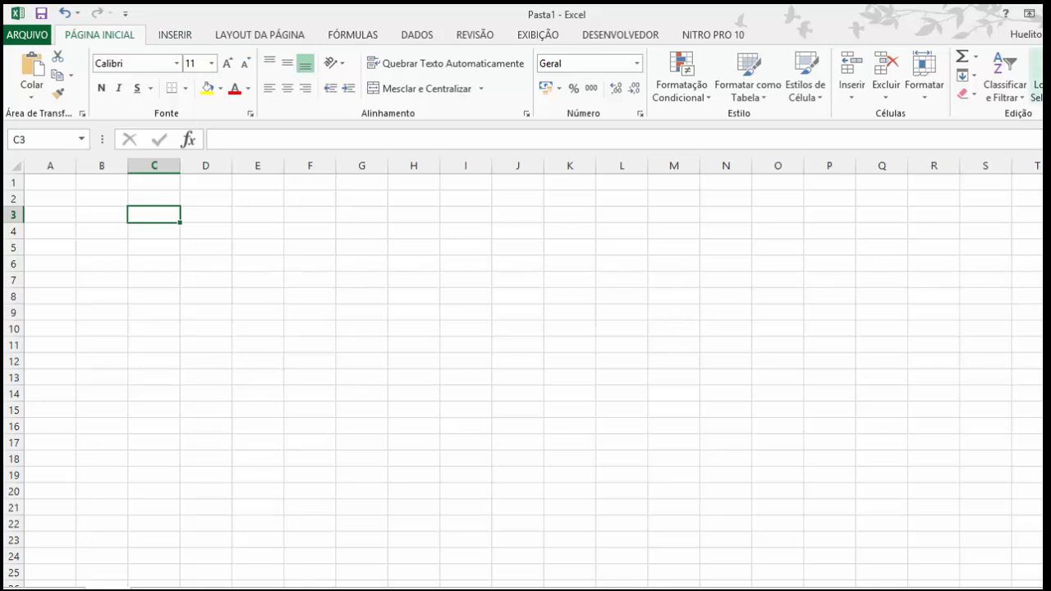
pyautogui.click(1036, 88)
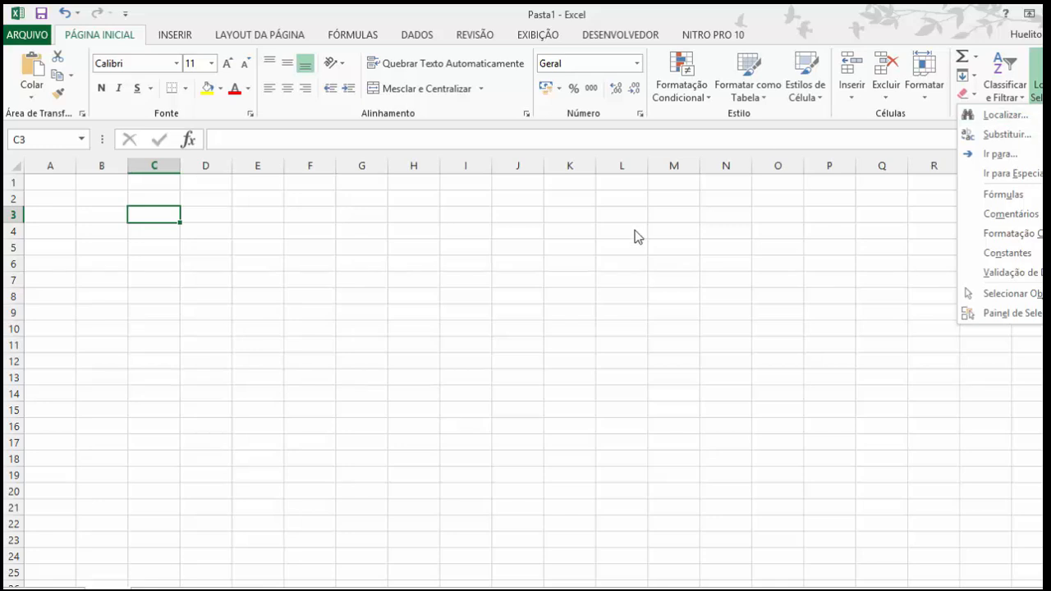
pyautogui.click(570, 258)
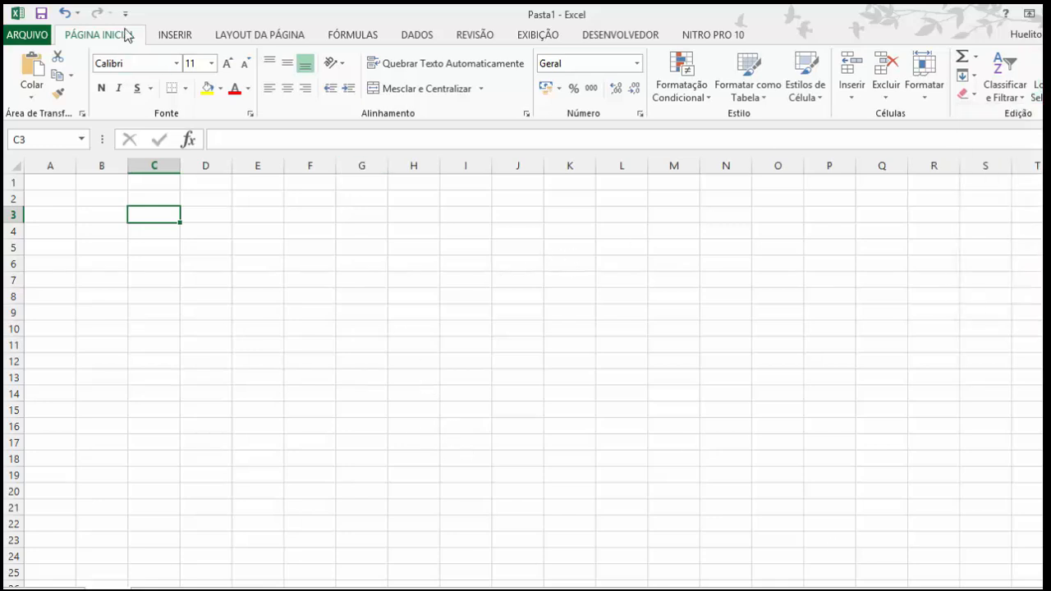
# Step: Examine the picture insertion dialog and the shapes gallery without inserting anything
pyautogui.click(182, 37)
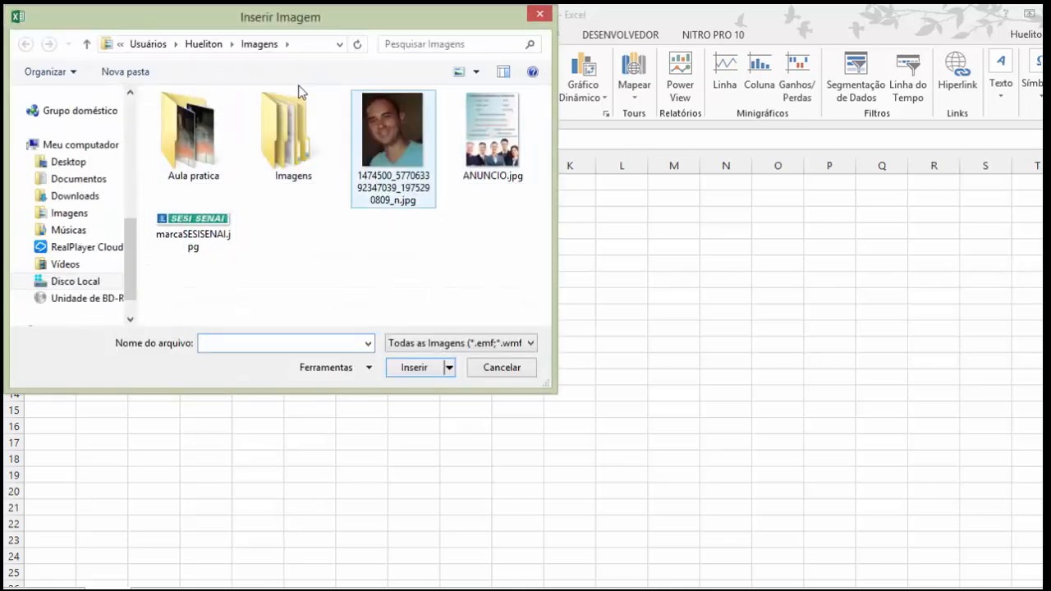
pyautogui.click(539, 14)
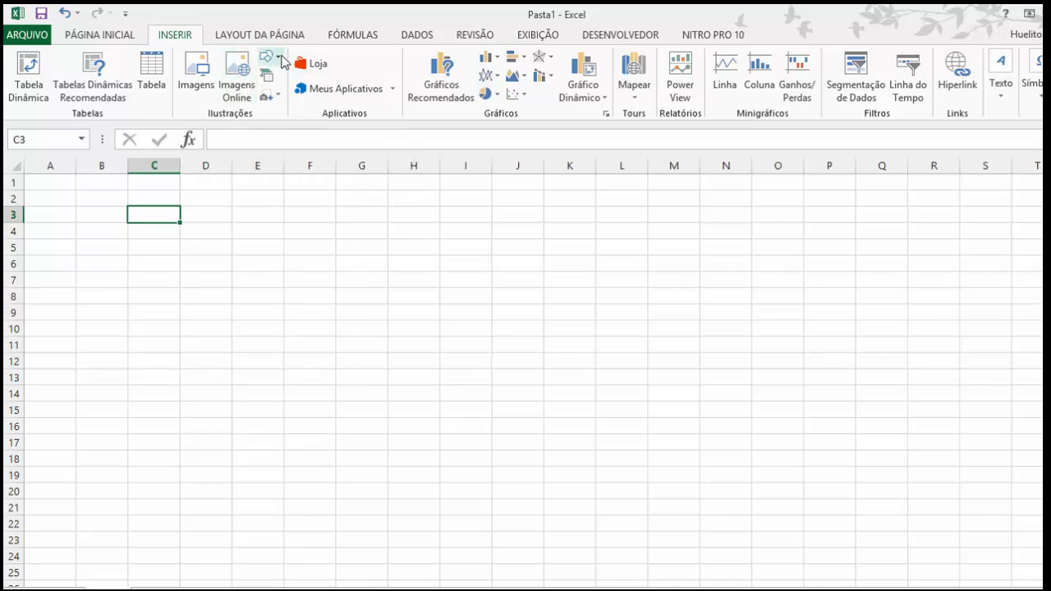
pyautogui.click(282, 63)
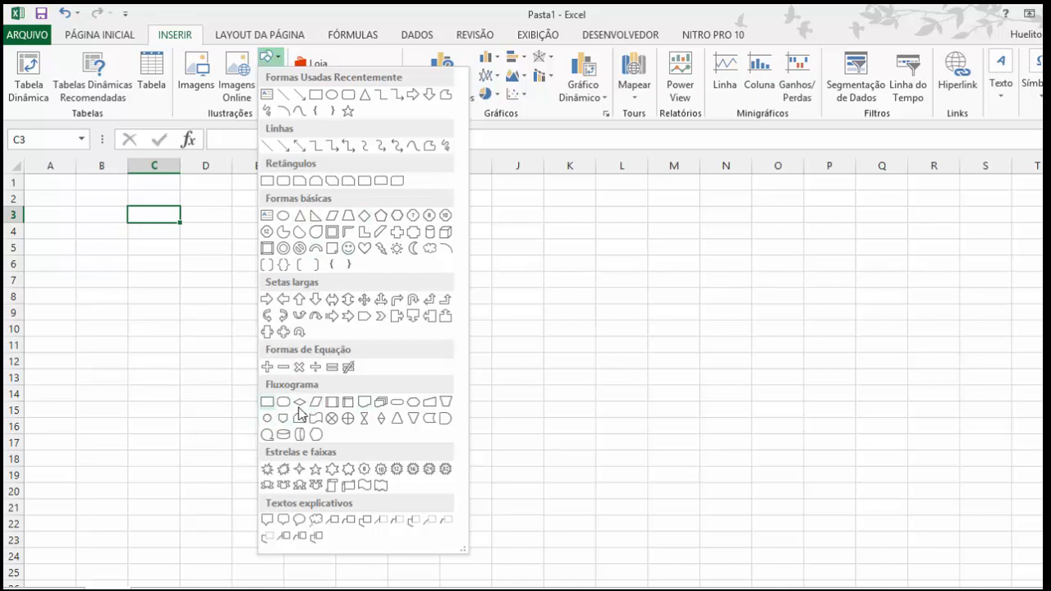
pyautogui.click(550, 336)
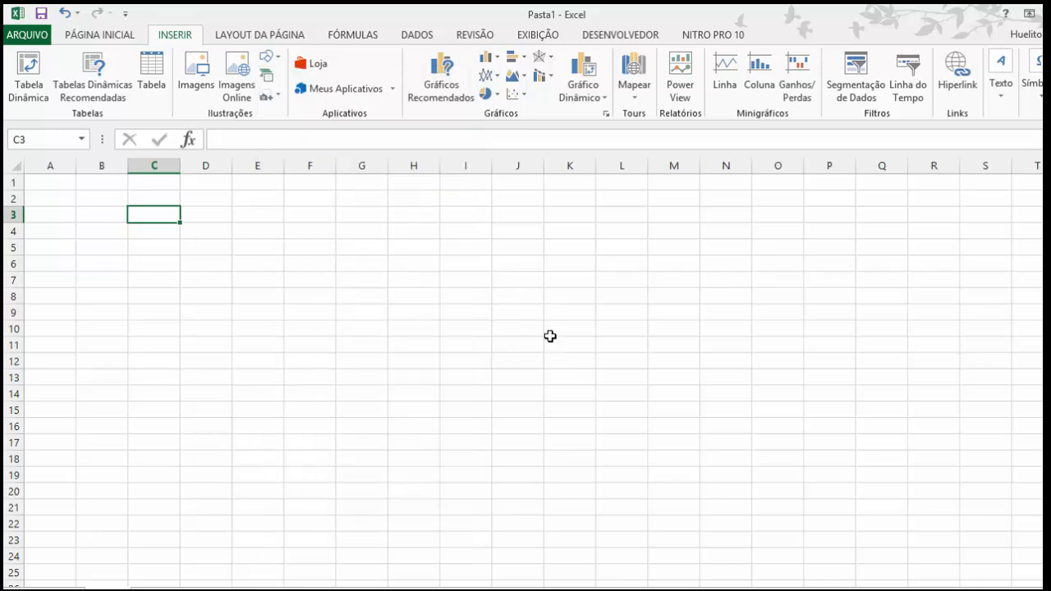
# Step: Examine the Processo and Ciclo SmartArt layouts without inserting one, and review the shapes gallery again
pyautogui.click(269, 76)
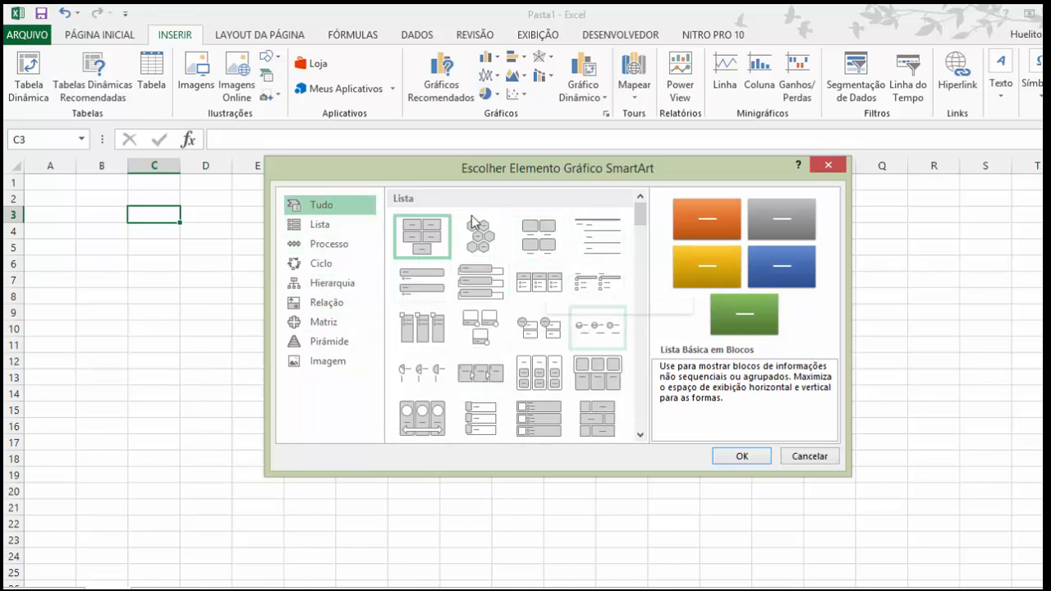
pyautogui.click(332, 246)
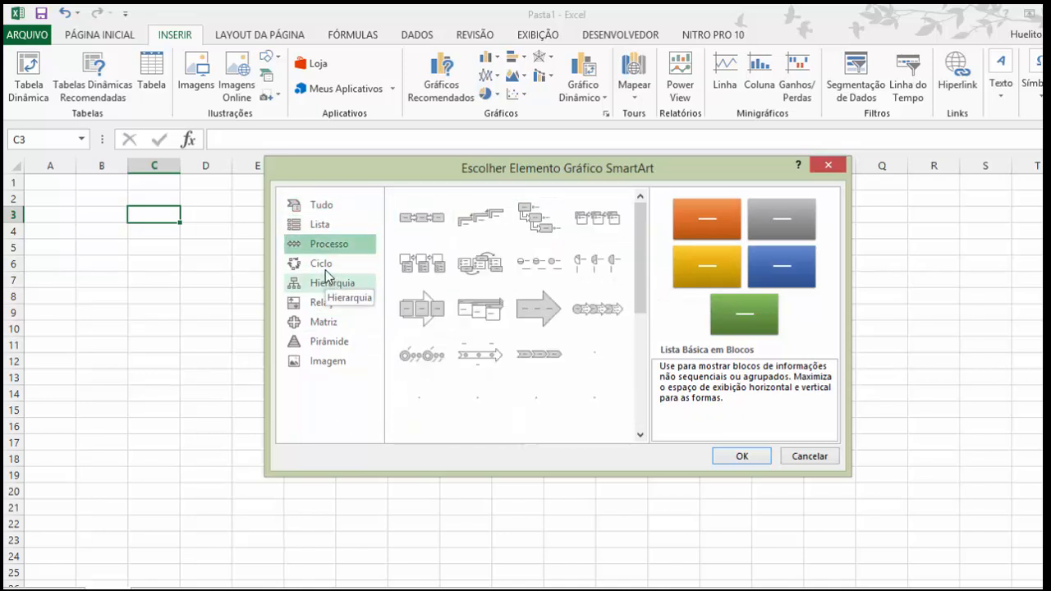
pyautogui.click(320, 263)
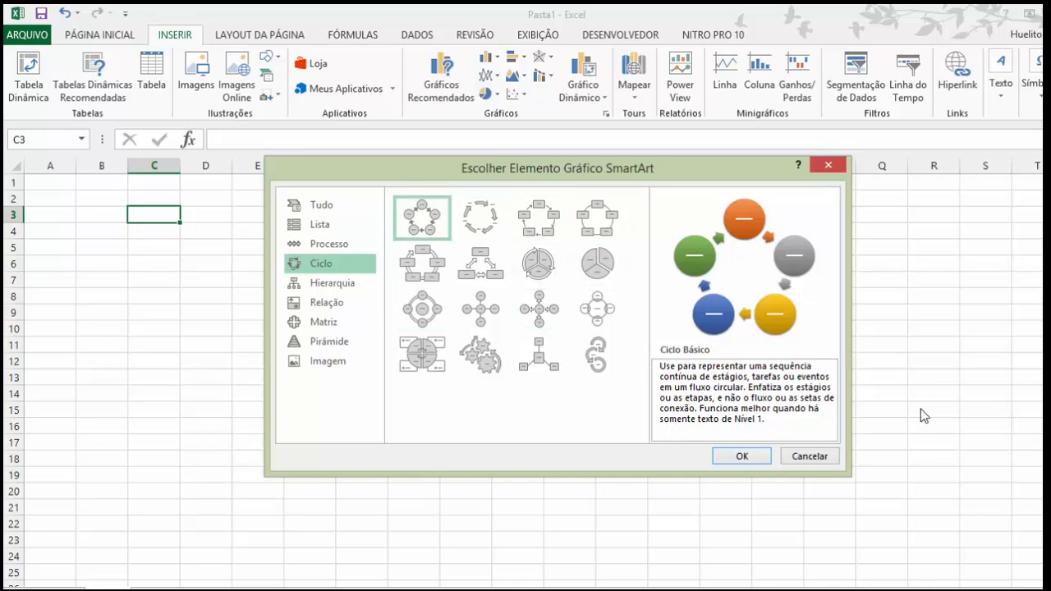
pyautogui.click(791, 454)
pyautogui.click(280, 62)
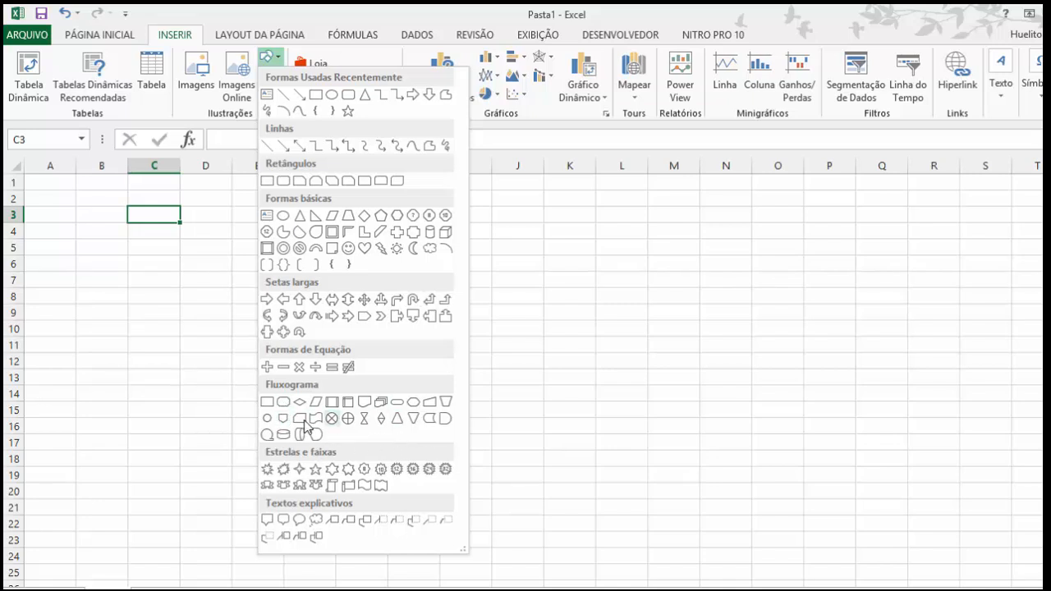
pyautogui.click(634, 303)
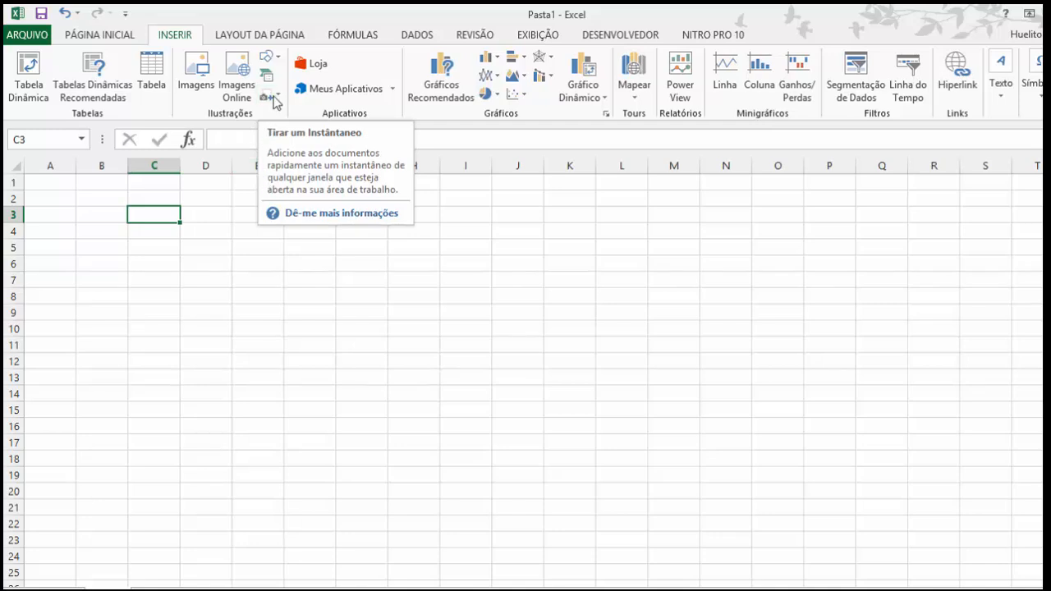
# Step: Insert a screen clipping of the two trees in the desktop wallpaper
pyautogui.click(264, 97)
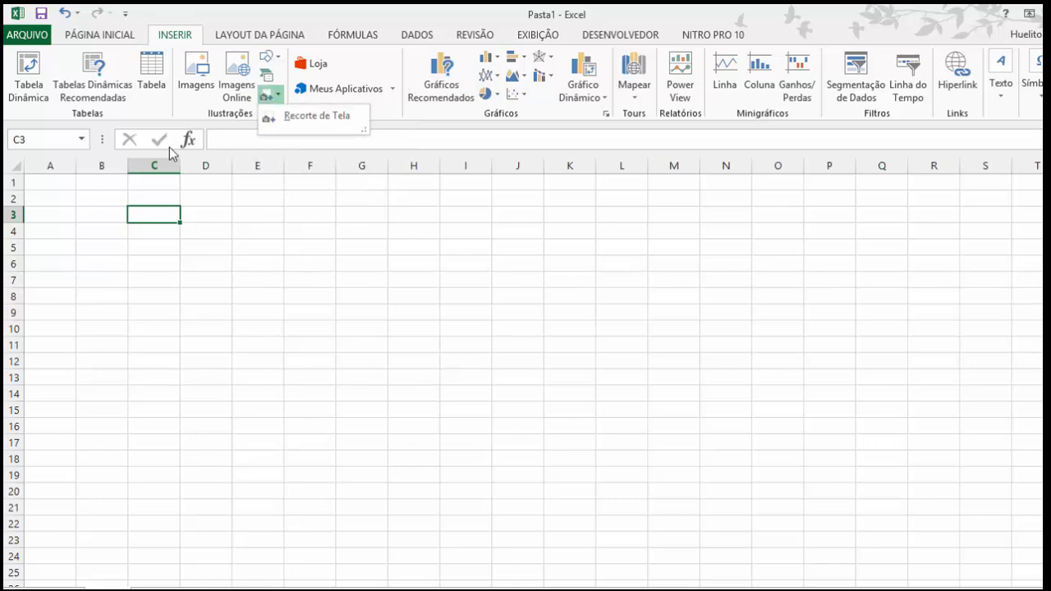
pyautogui.click(292, 116)
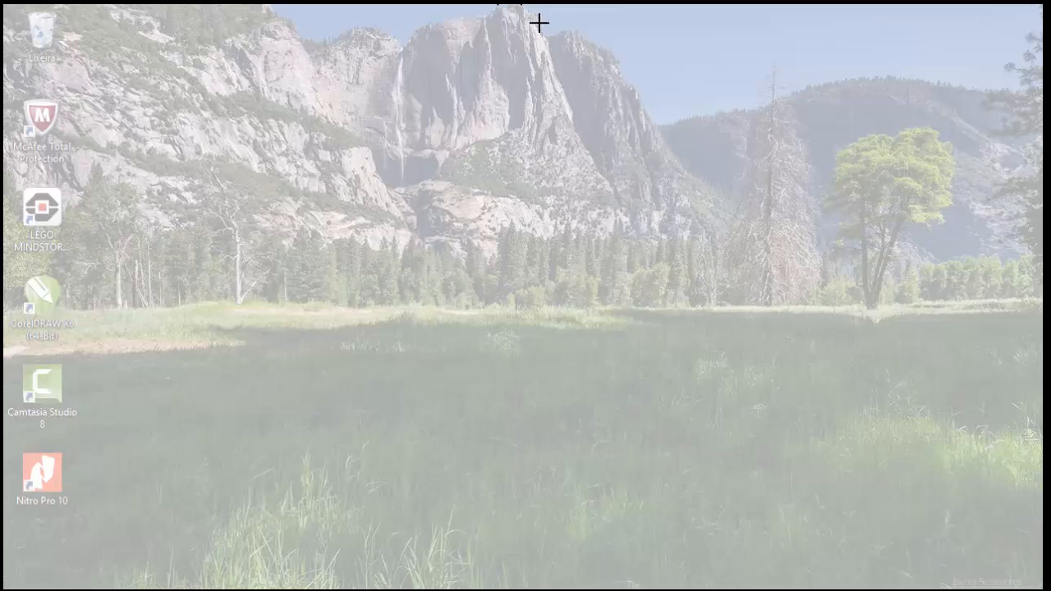
pyautogui.moveTo(699, 53); pyautogui.dragTo(952, 324)
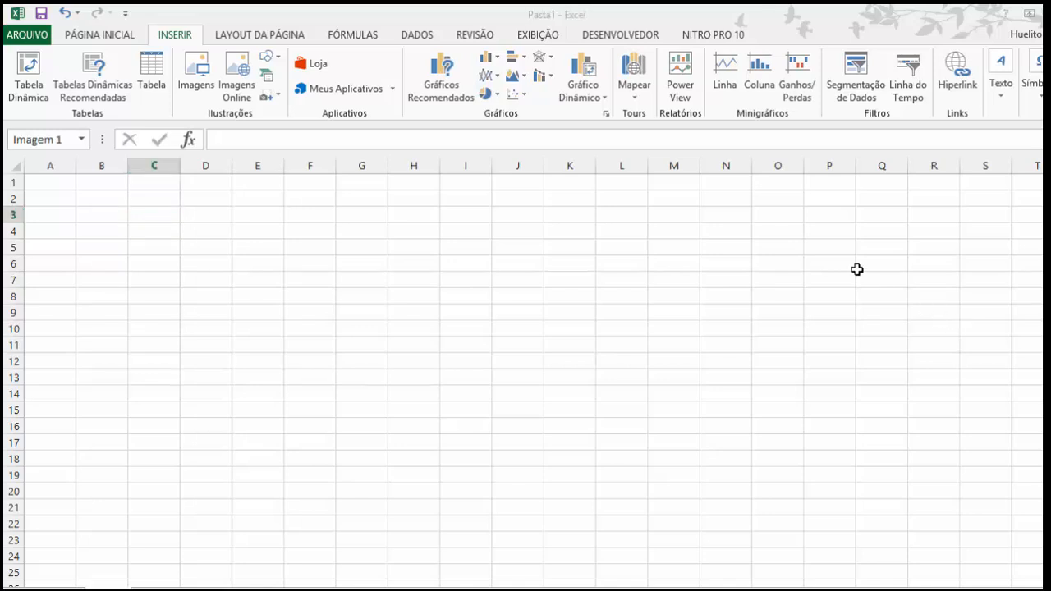
# Step: Shrink the tree clipping to about 4.13 cm high by 3.86 cm wide near cell A1, and delete it
pyautogui.moveTo(287, 300); pyautogui.dragTo(210, 277)
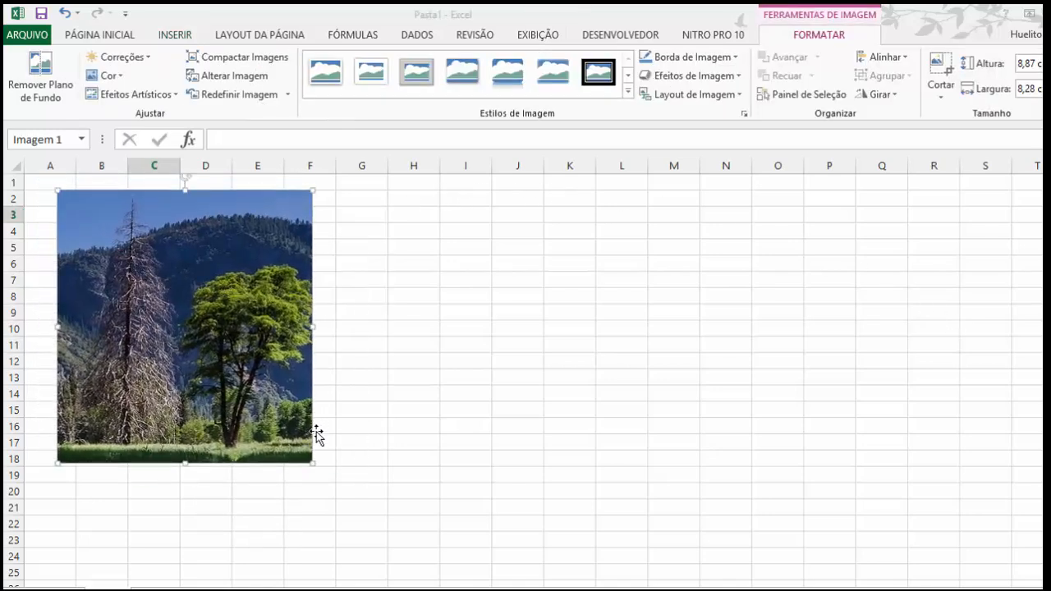
pyautogui.moveTo(312, 462); pyautogui.dragTo(159, 321)
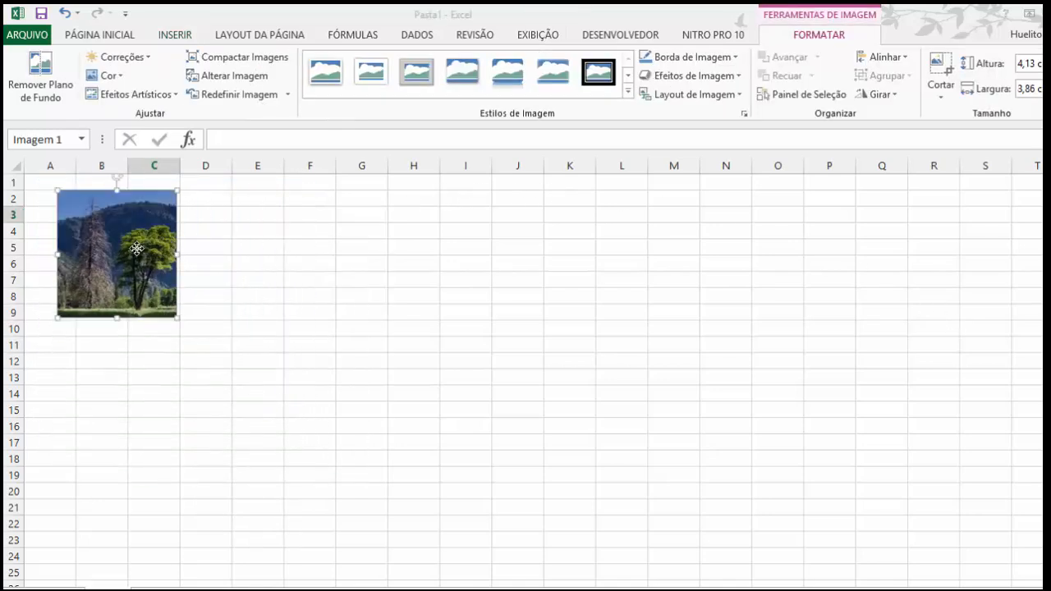
pyautogui.moveTo(140, 247)
pyautogui.mouseDown()
pyautogui.moveTo(108, 238)
pyautogui.moveTo(141, 249)
pyautogui.mouseUp()
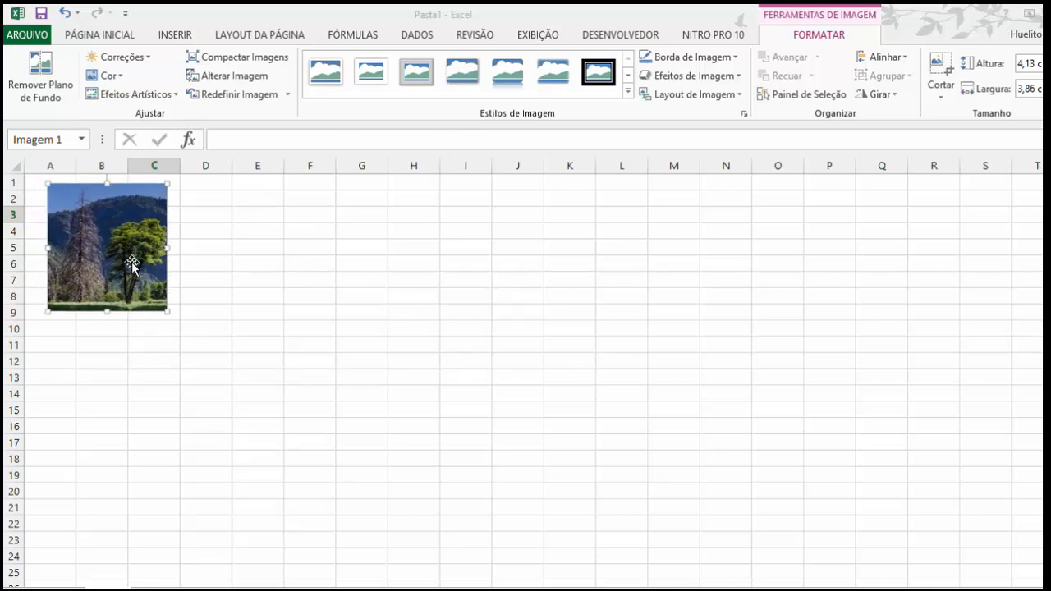
pyautogui.press('Delete')
# Step: Examine the column, line and pie chart types available for insertion without creating a chart
pyautogui.click(173, 35)
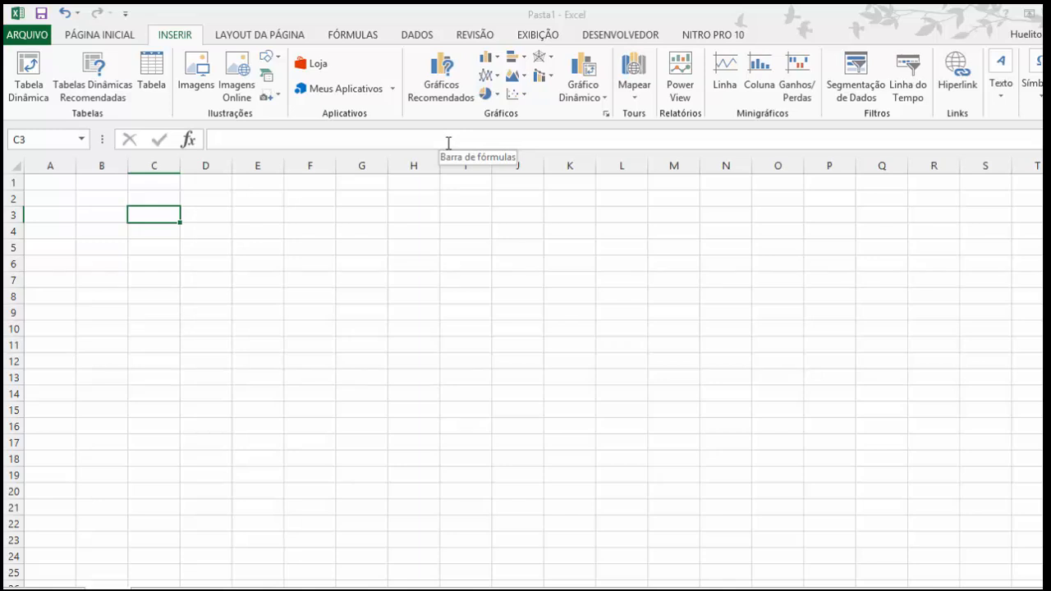
pyautogui.click(491, 60)
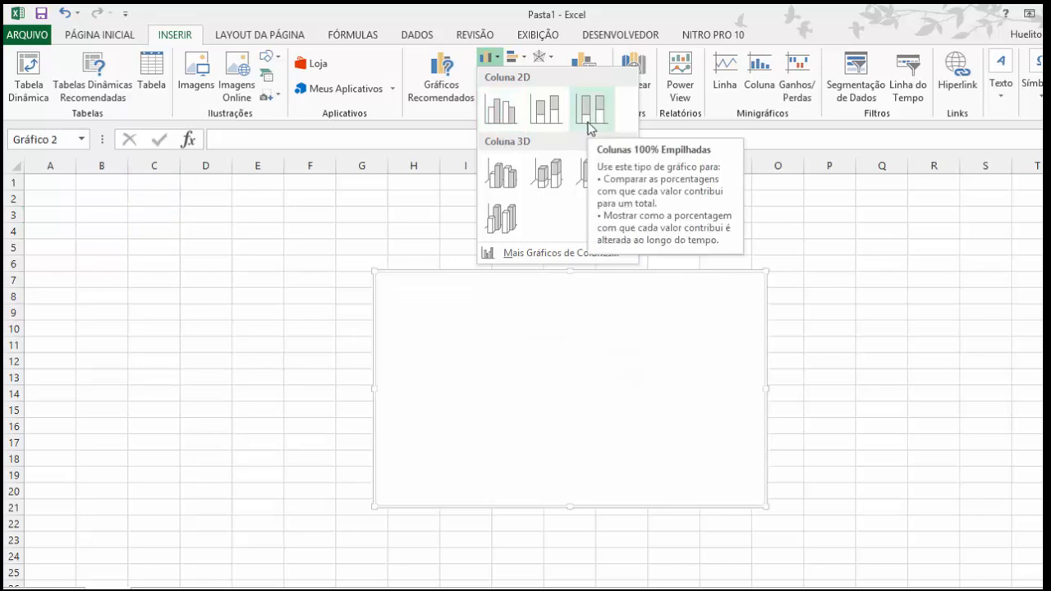
pyautogui.click(463, 213)
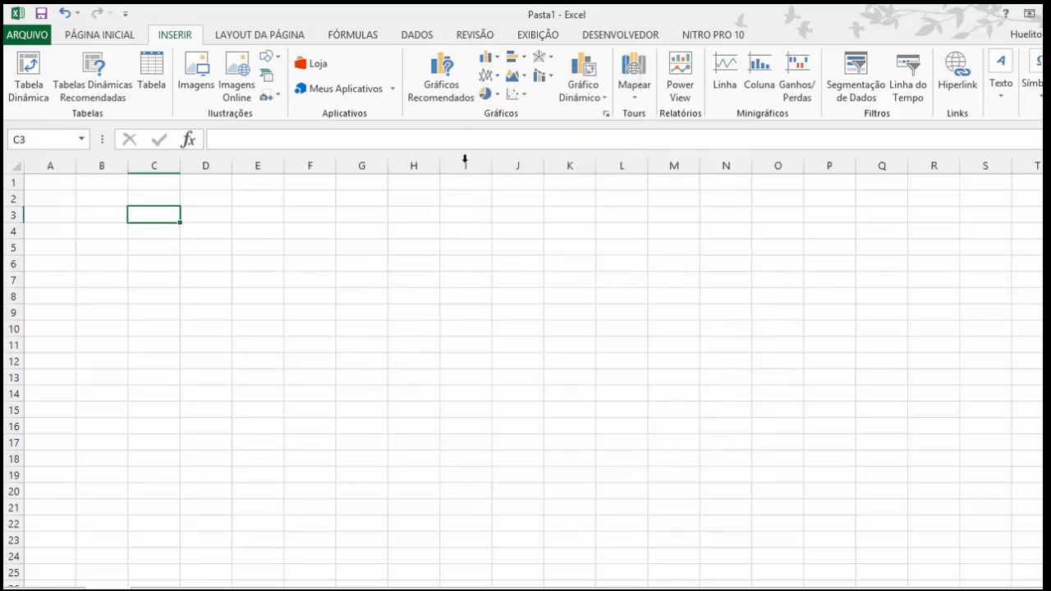
pyautogui.click(498, 79)
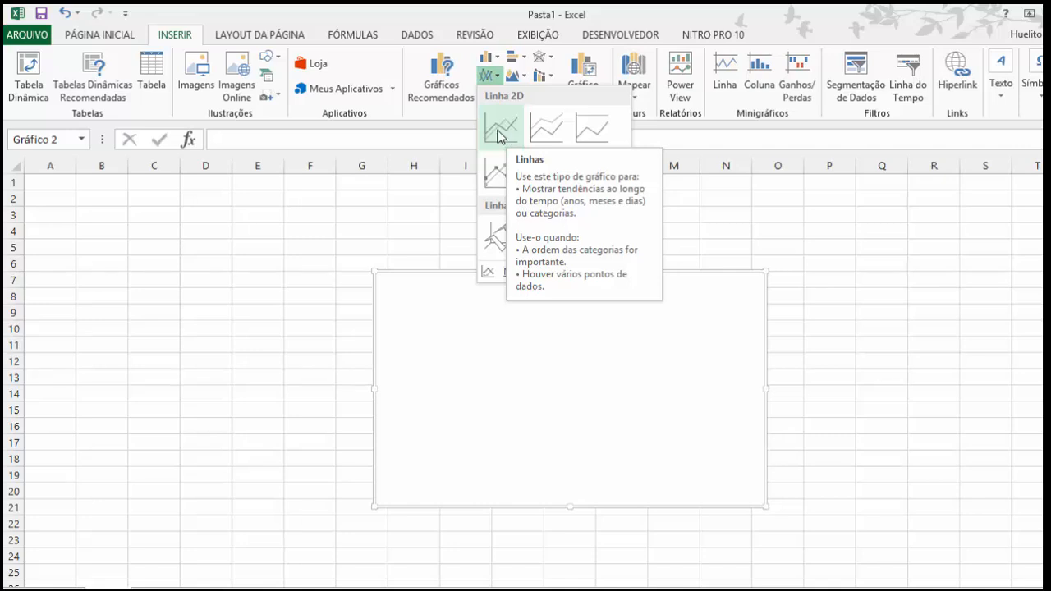
pyautogui.click(338, 212)
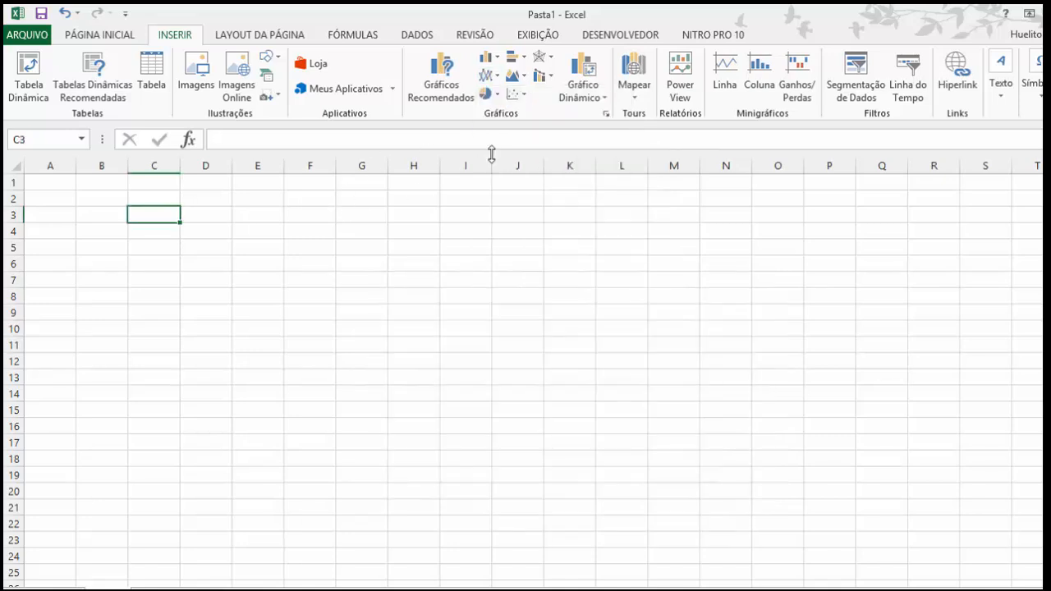
pyautogui.click(496, 95)
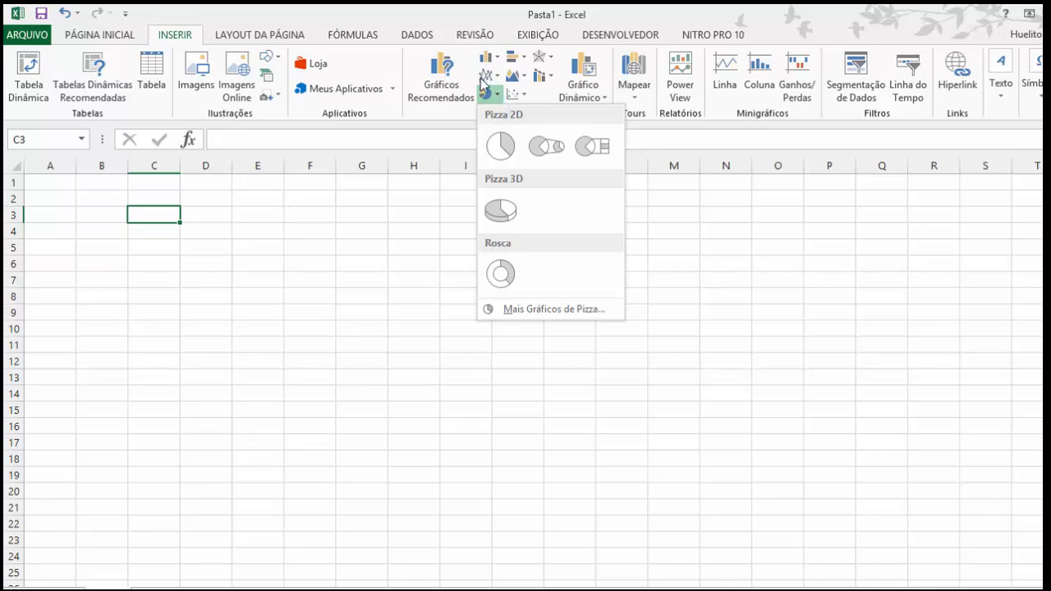
pyautogui.click(724, 255)
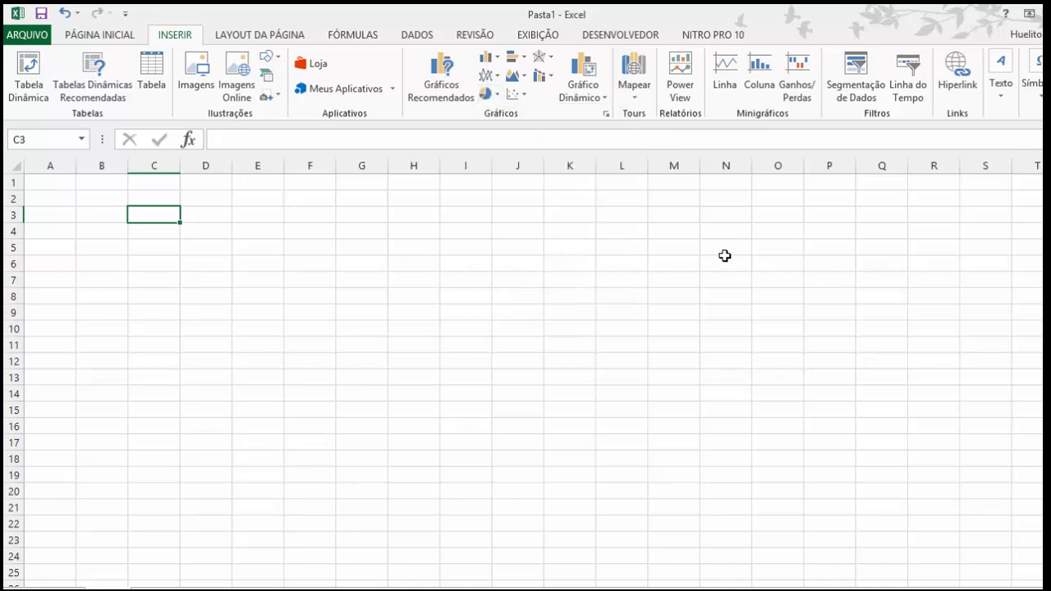
# Step: Set the worksheet background to the image (1).jpg from the 200 animais Wallpapers folder inside Imagens
pyautogui.click(262, 36)
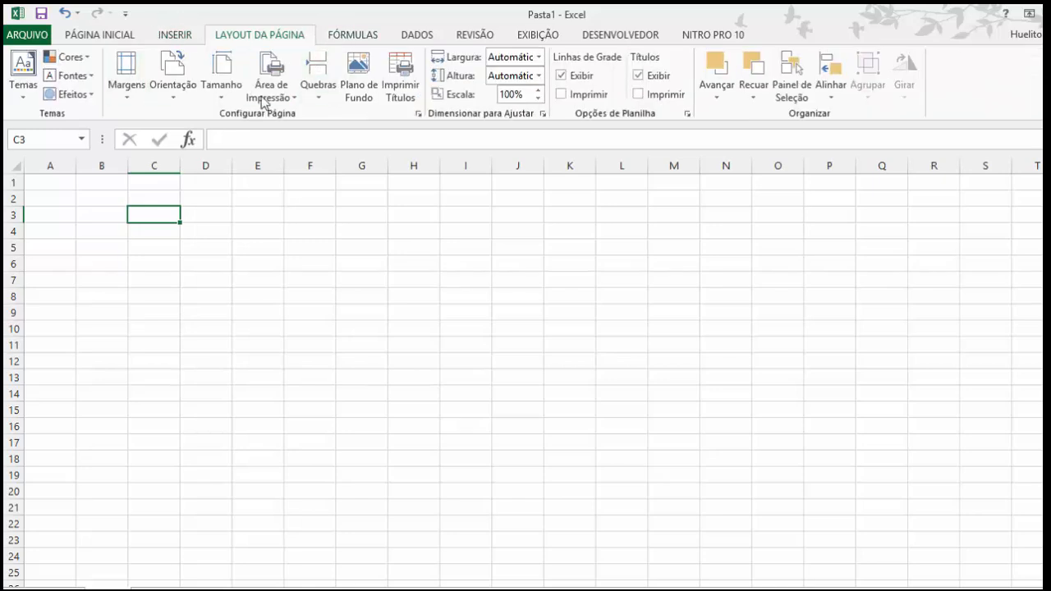
pyautogui.click(367, 85)
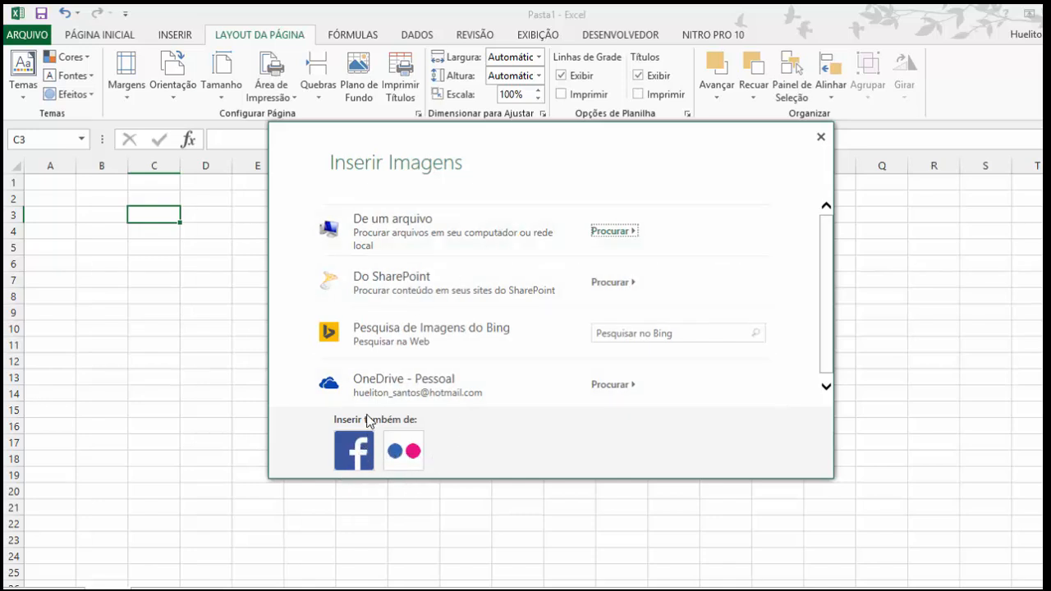
pyautogui.scroll(-1, 449, 328)
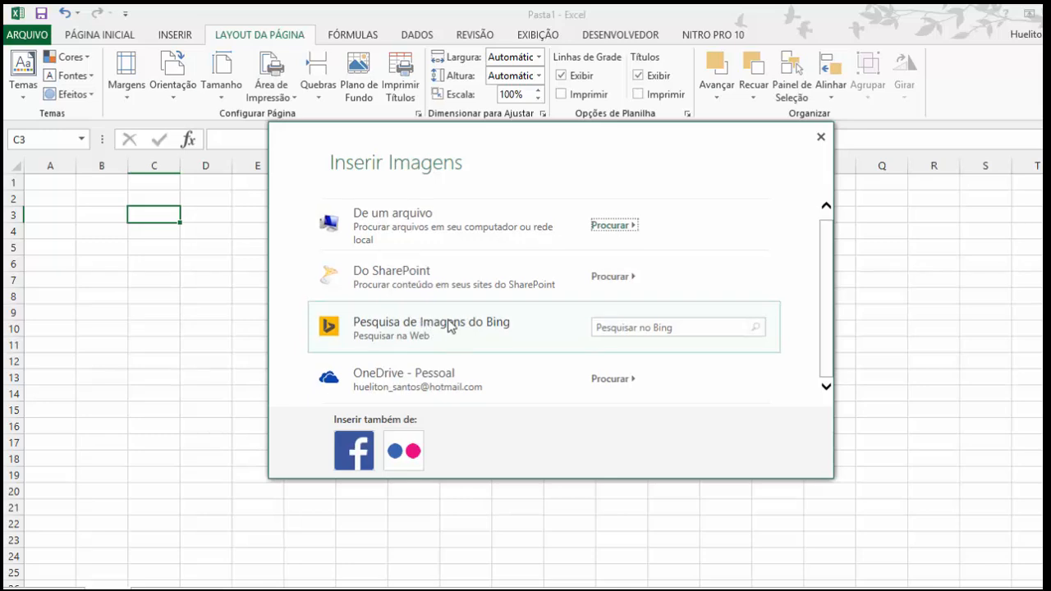
pyautogui.scroll(1, 348, 240)
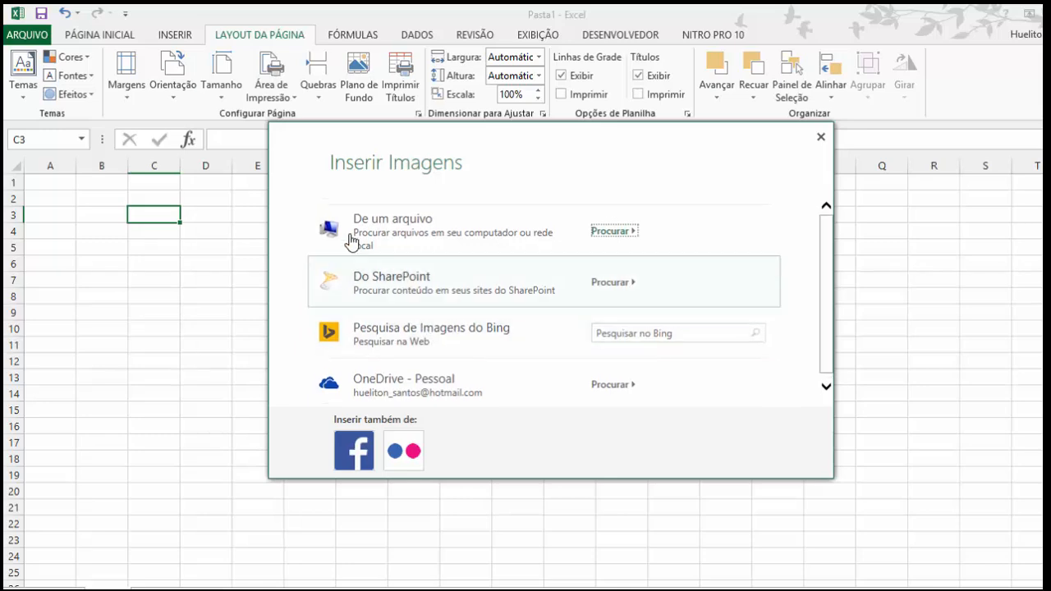
pyautogui.click(607, 232)
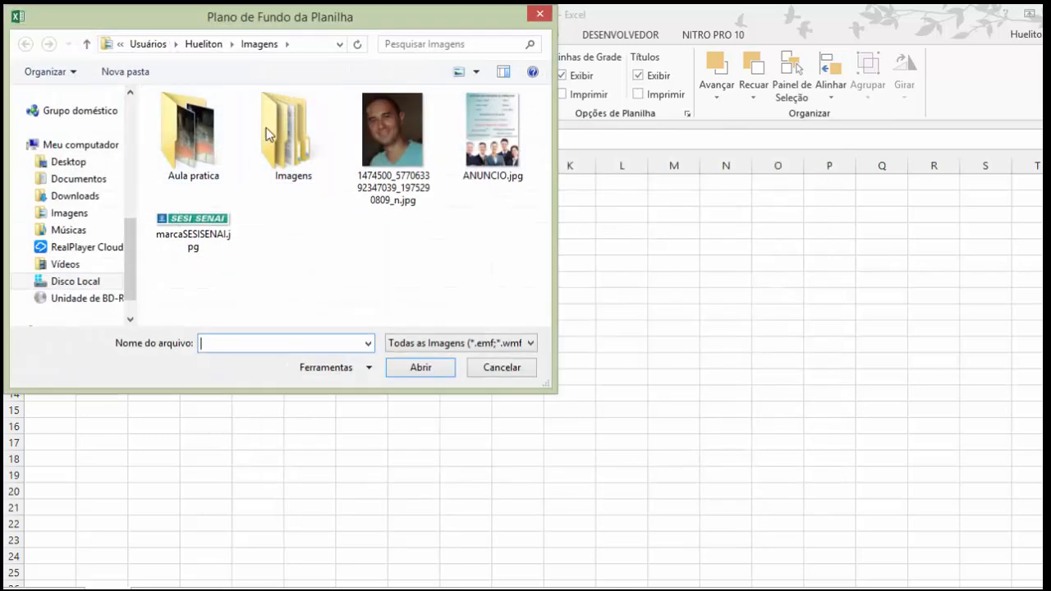
pyautogui.doubleClick(264, 129)
pyautogui.doubleClick(221, 152)
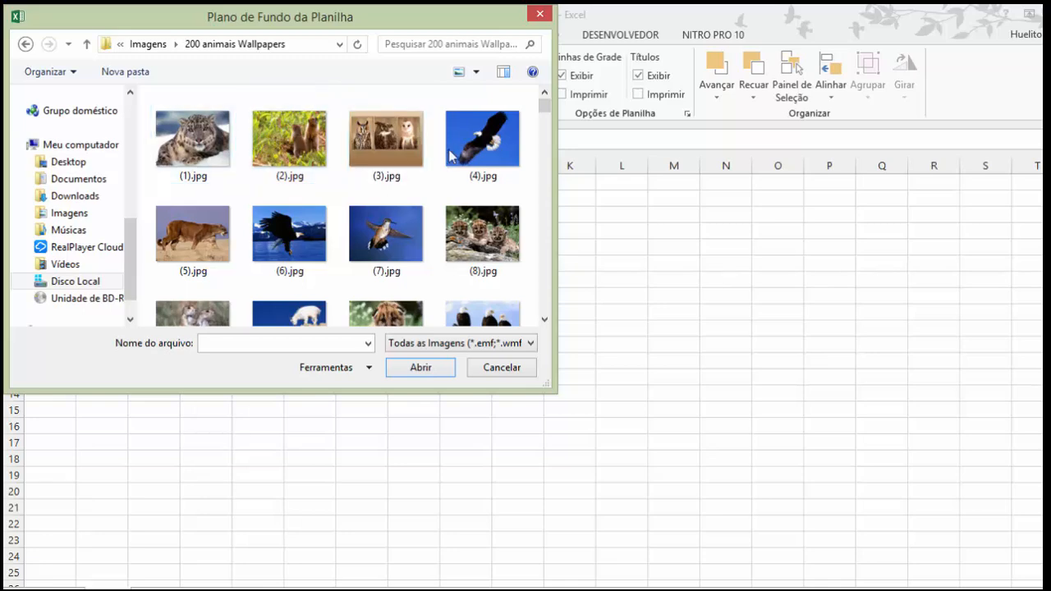
pyautogui.click(198, 154)
pyautogui.click(427, 367)
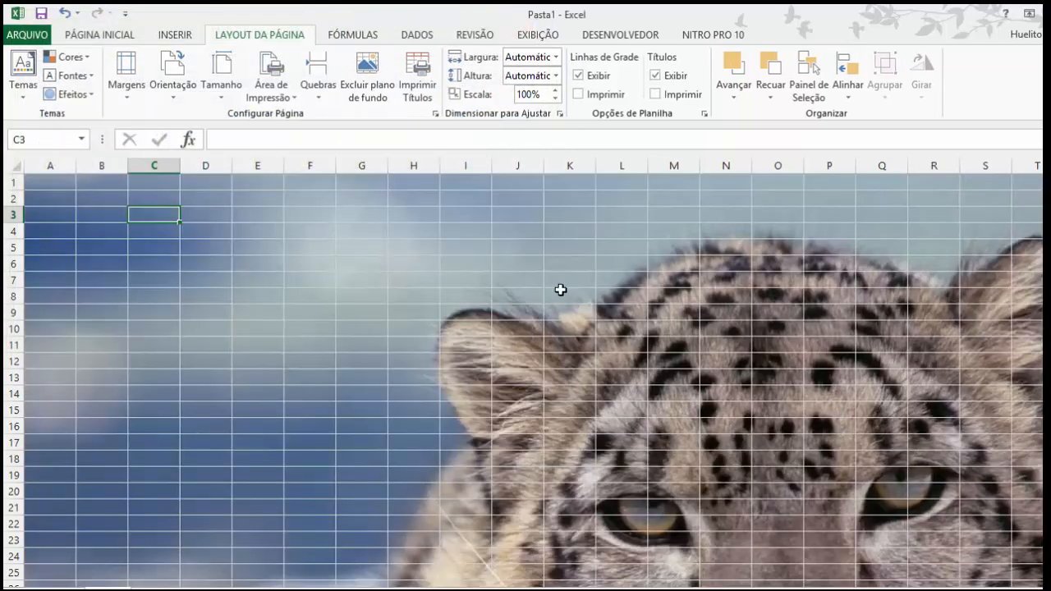
# Step: Examine how the background image fills and repeats across the worksheet, selecting a few cells over it and ending on H10
pyautogui.scroll(-10, 856, 446)
pyautogui.scroll(9, 848, 446)
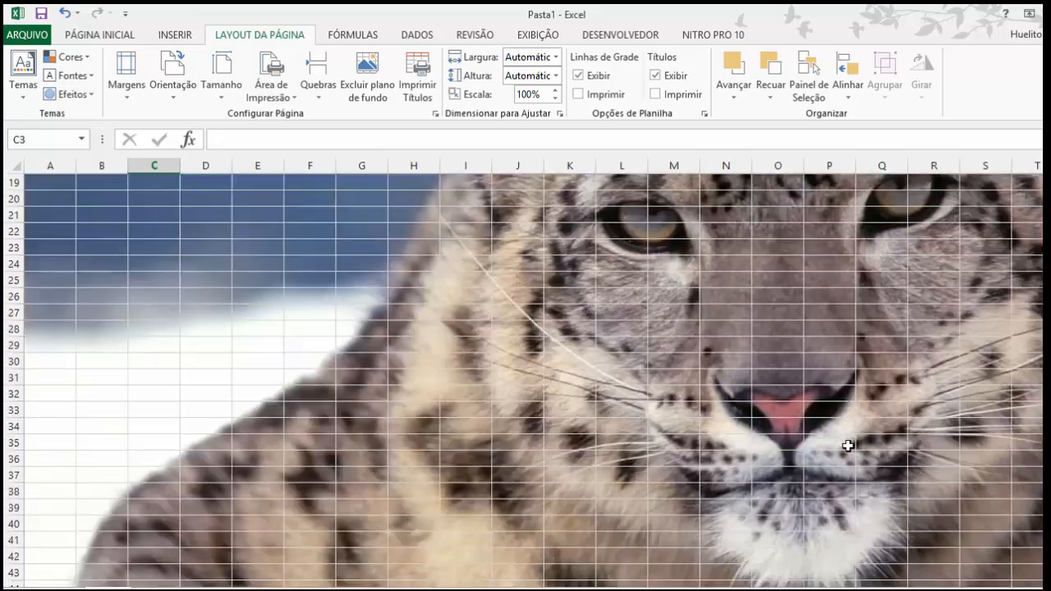
pyautogui.scroll(1, 804, 429)
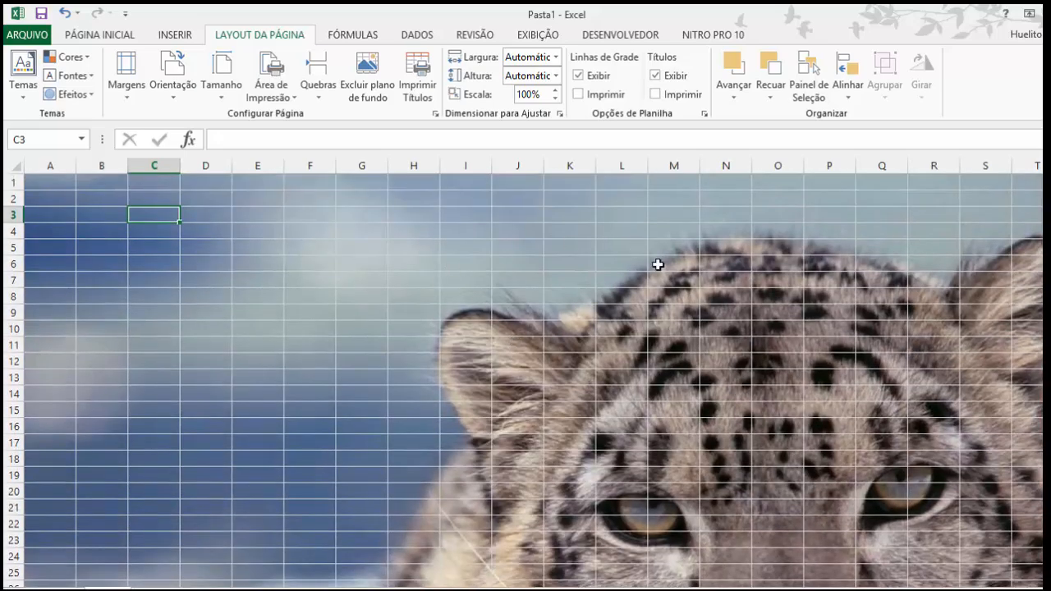
pyautogui.scroll(-5, 657, 283)
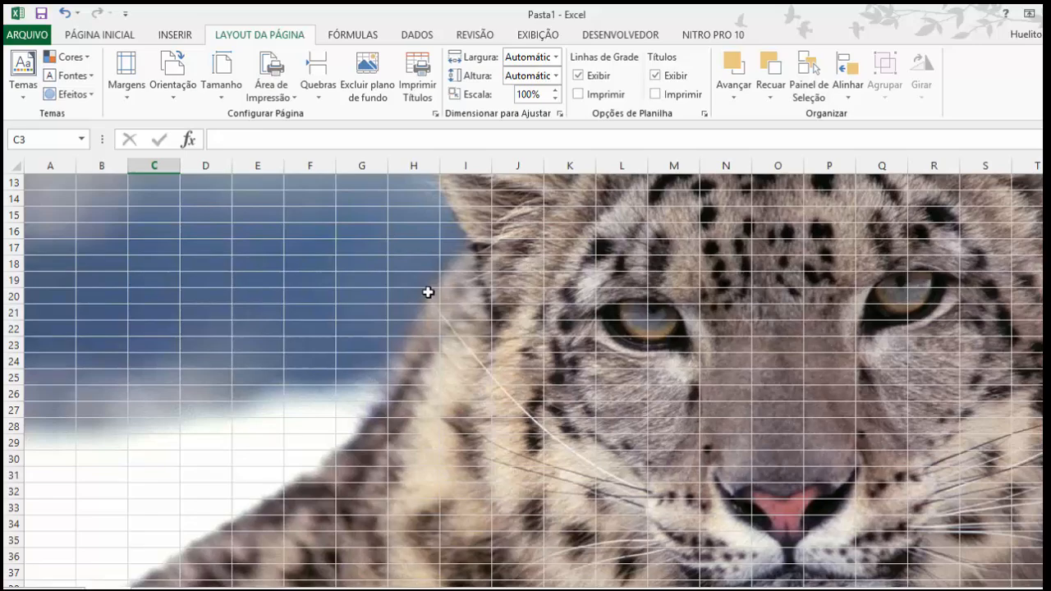
pyautogui.scroll(3, 427, 290)
pyautogui.click(257, 216)
pyautogui.click(310, 247)
pyautogui.click(433, 231)
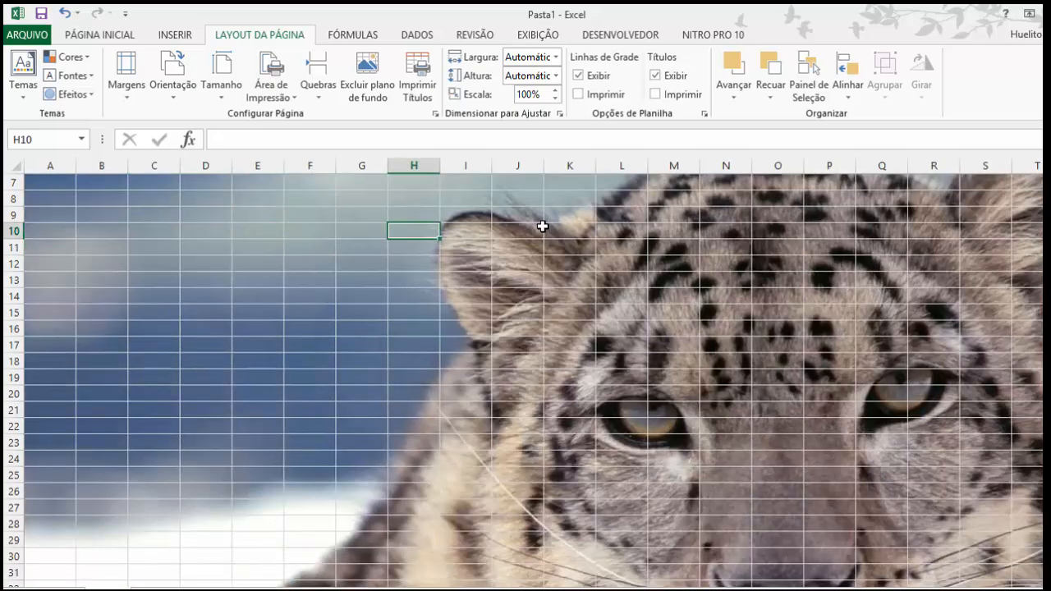
pyautogui.scroll(-19, 630, 257)
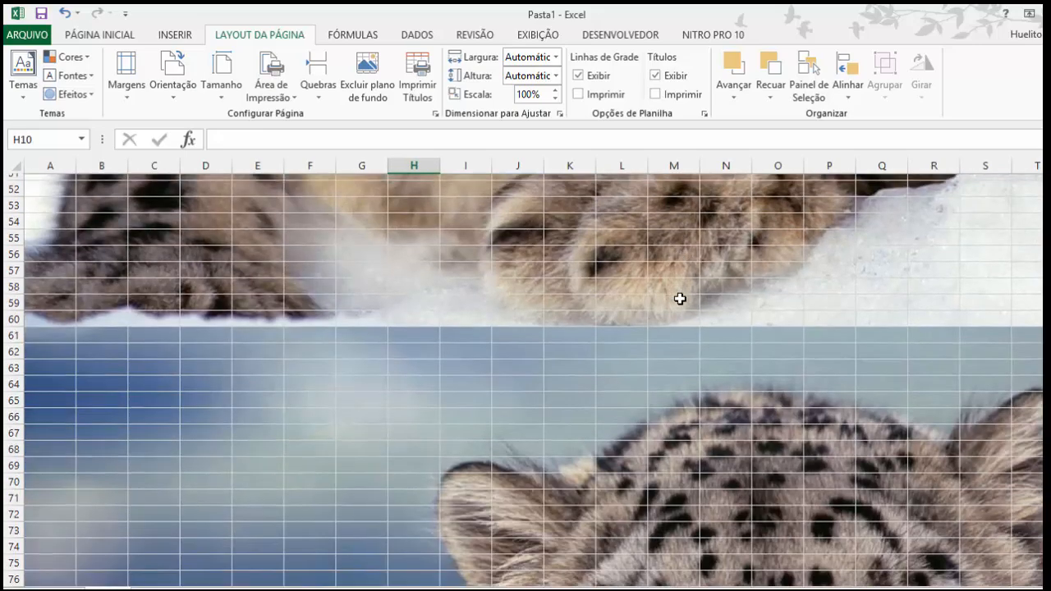
pyautogui.scroll(20, 676, 300)
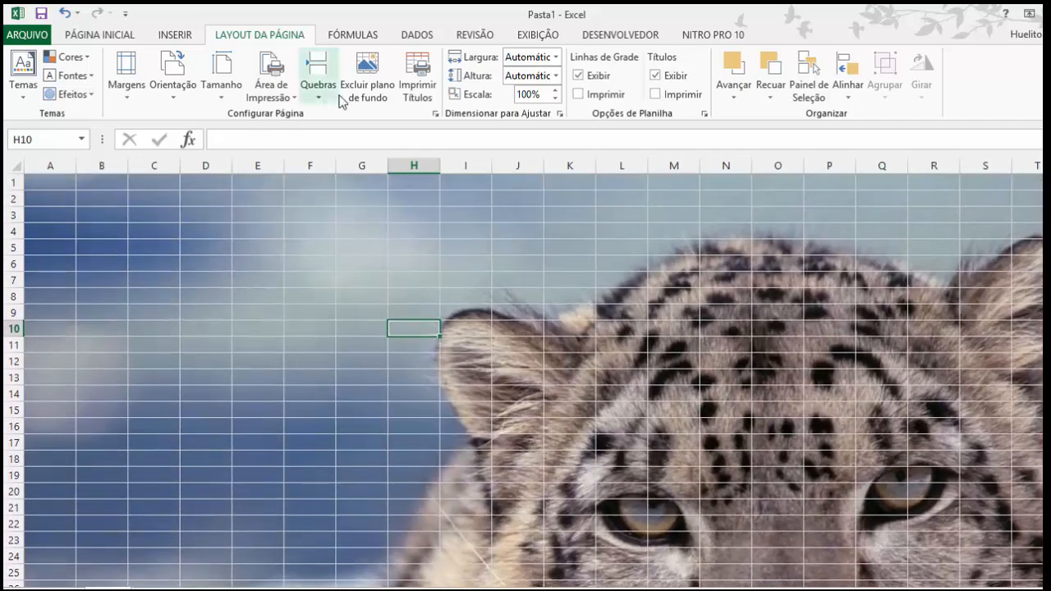
# Step: Remove the background image from the worksheet and check the page margin presets without choosing one
pyautogui.click(367, 88)
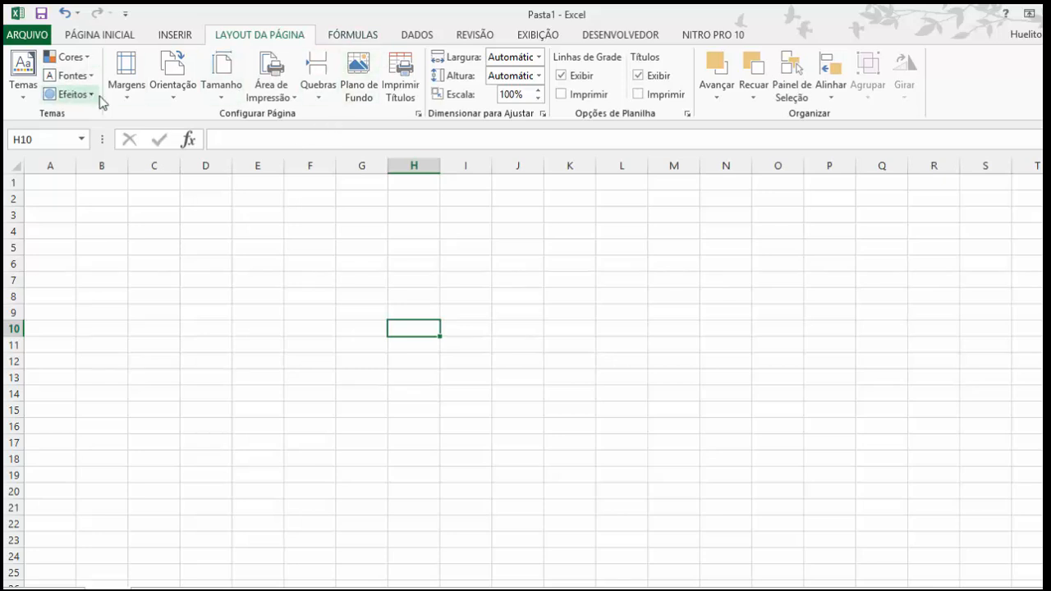
pyautogui.click(125, 92)
pyautogui.click(364, 192)
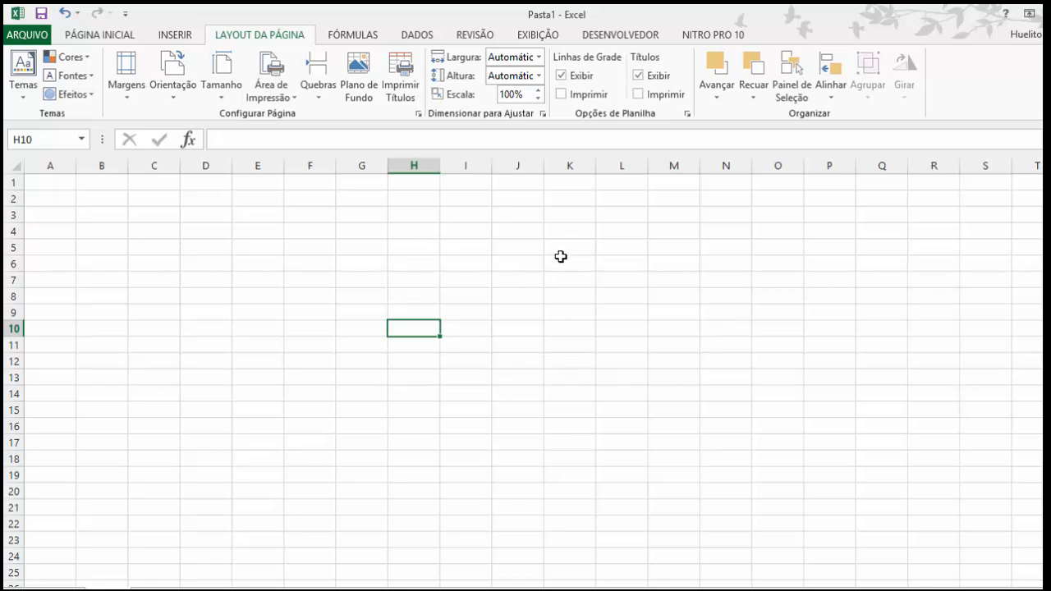
# Step: Hide the worksheet gridlines, select a few cells ending on F8, and show the gridlines again
pyautogui.click(562, 75)
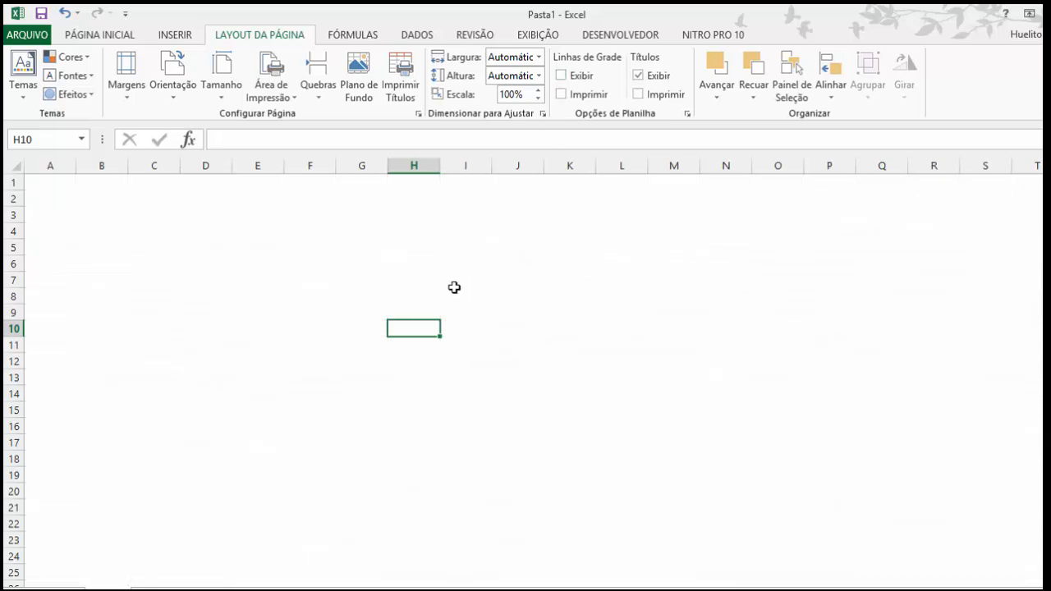
pyautogui.click(518, 263)
pyautogui.click(310, 231)
pyautogui.click(312, 297)
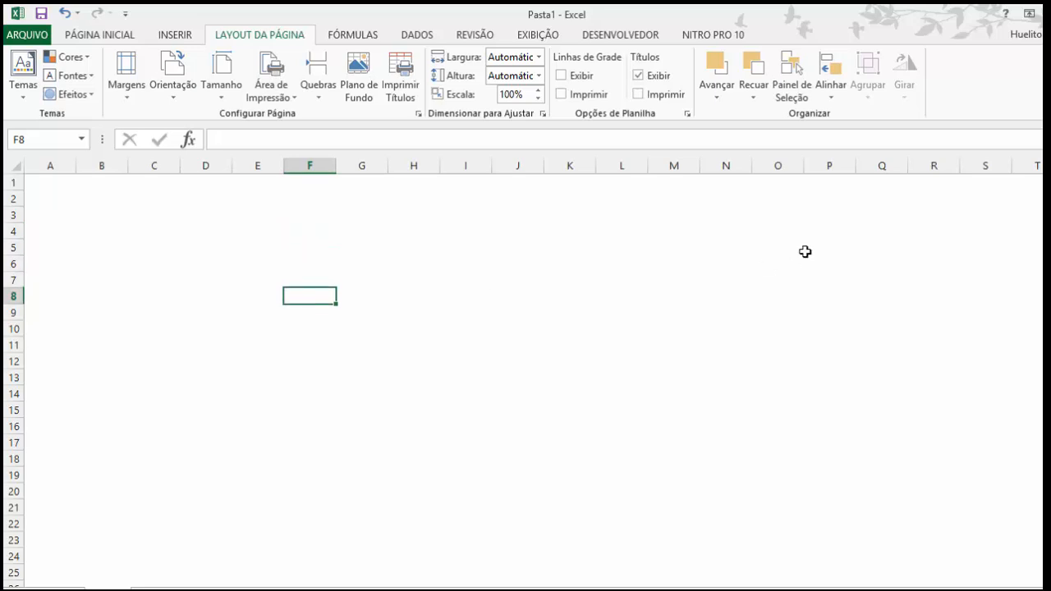
pyautogui.click(562, 76)
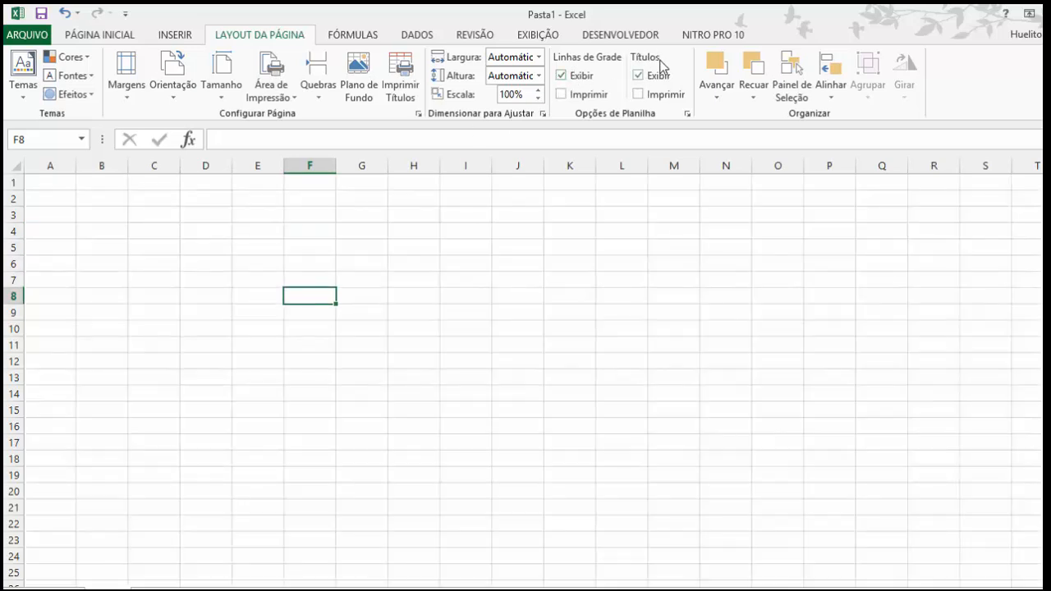
# Step: Hide the row and column headings along with the gridlines, and collapse the ribbon
pyautogui.click(639, 76)
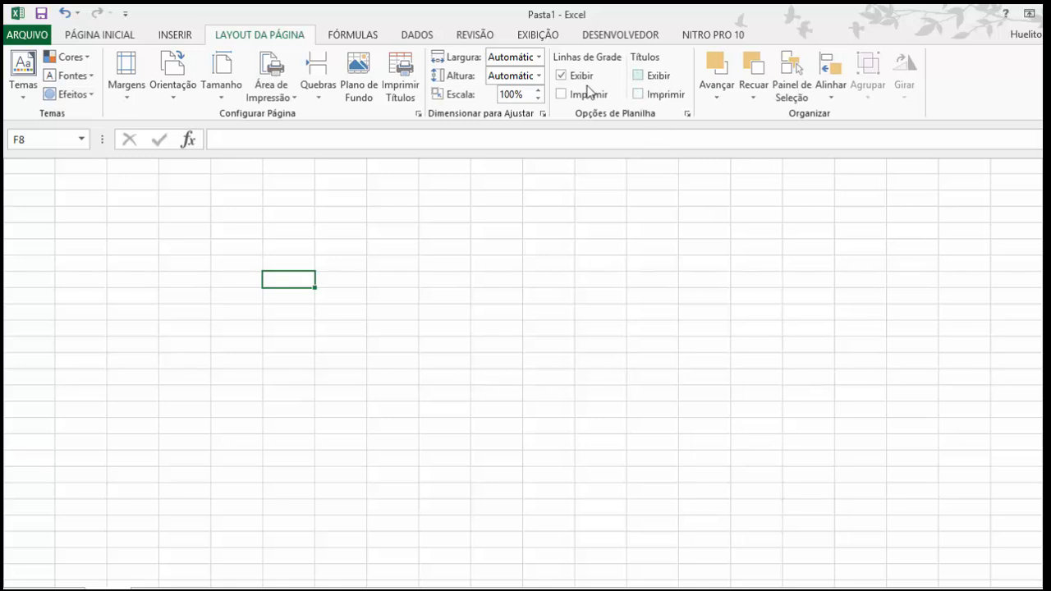
pyautogui.click(561, 76)
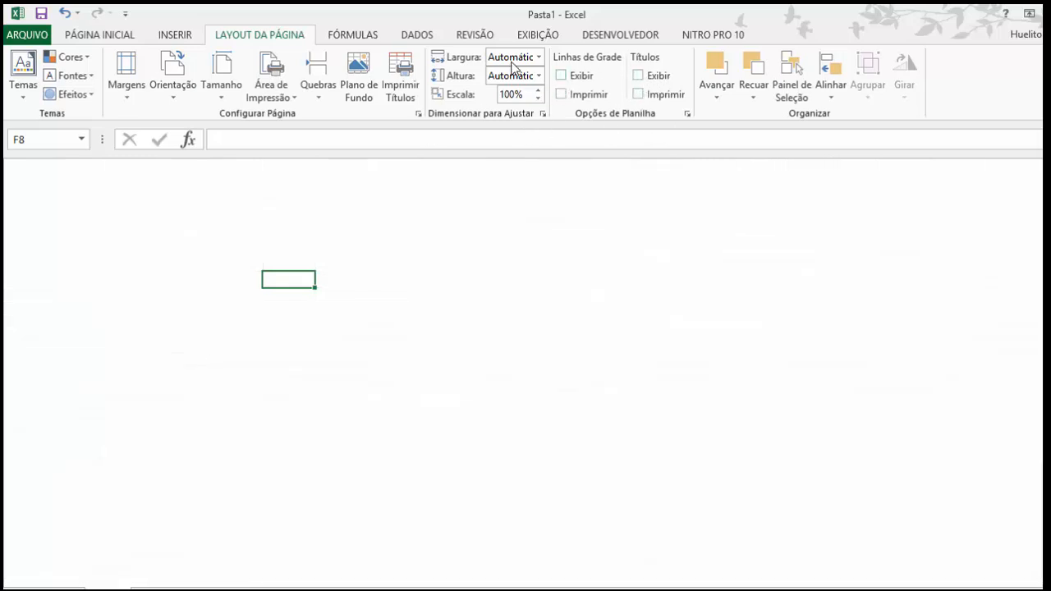
pyautogui.rightClick(482, 36)
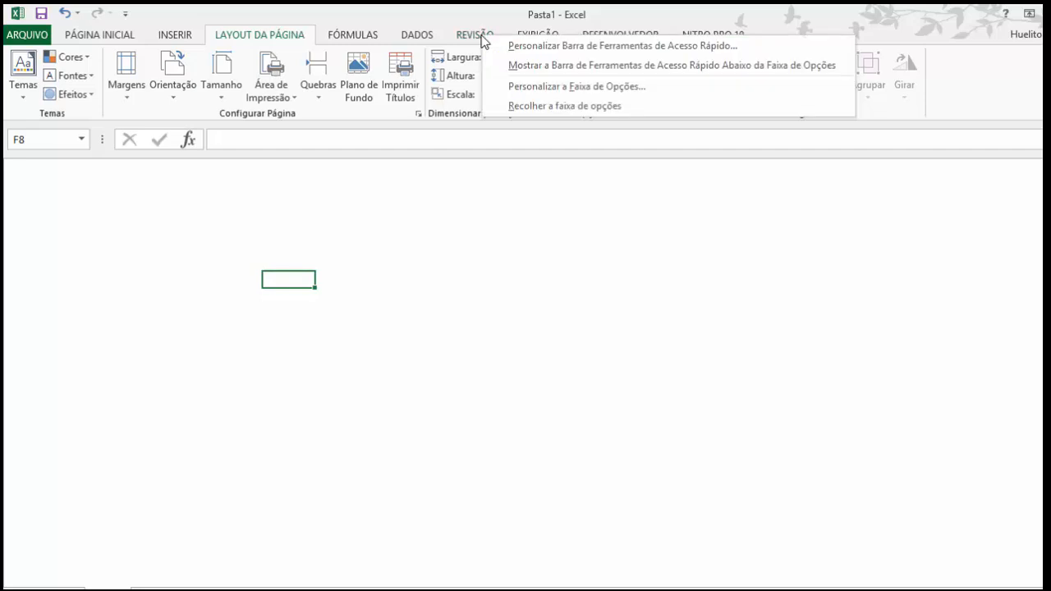
pyautogui.click(534, 215)
pyautogui.rightClick(473, 35)
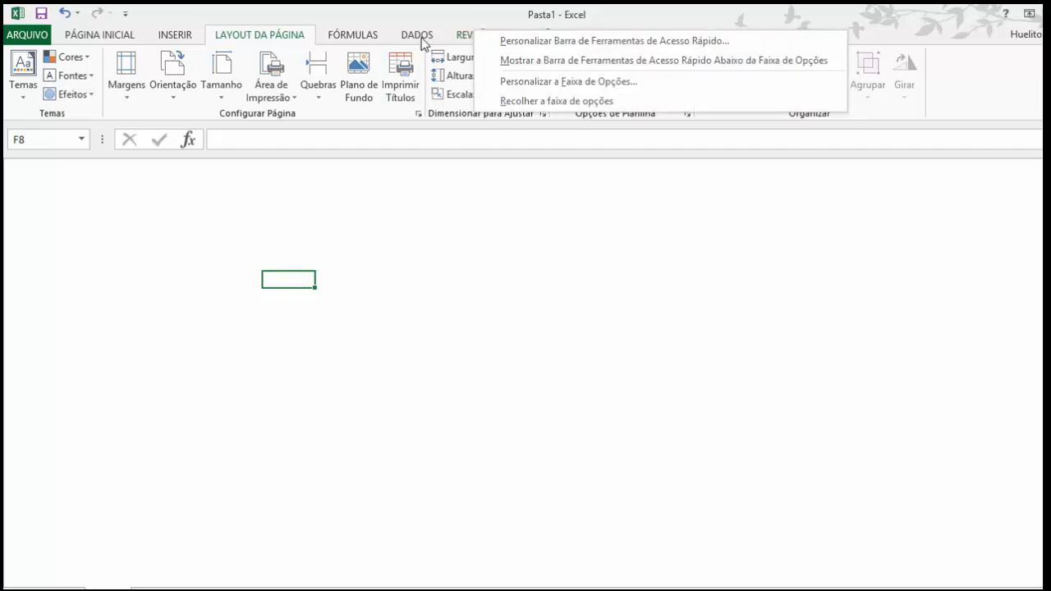
pyautogui.click(555, 99)
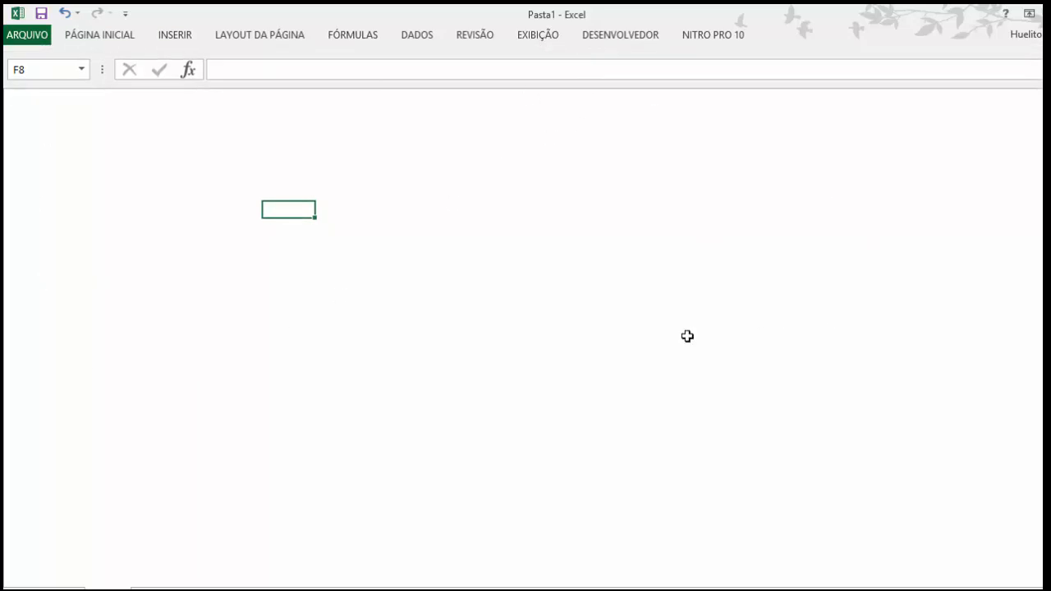
# Step: Expand the collapsed ribbon and show the gridlines and the row and column headings again
pyautogui.rightClick(424, 36)
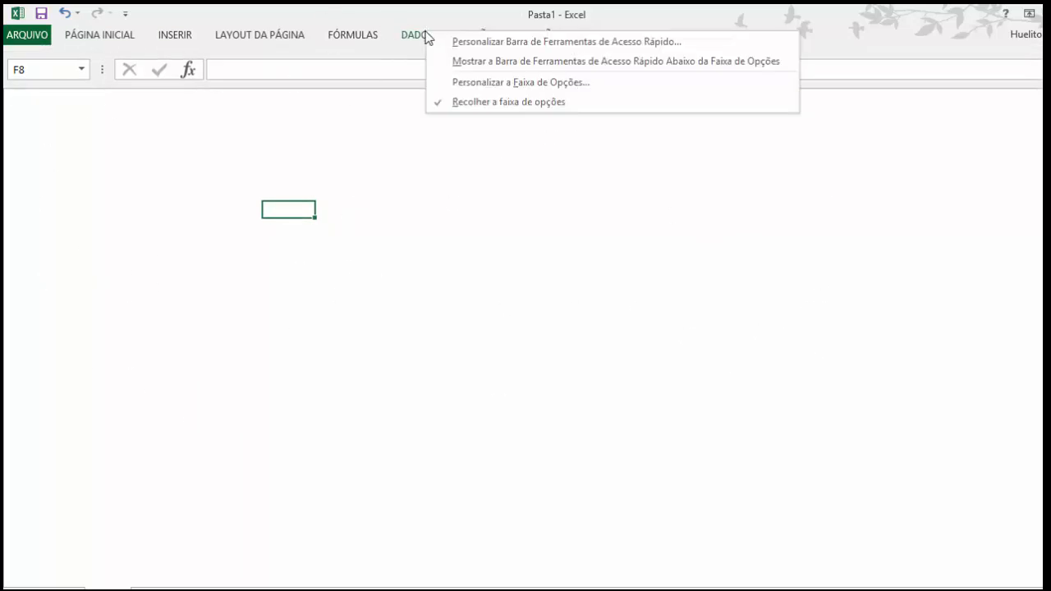
pyautogui.click(493, 102)
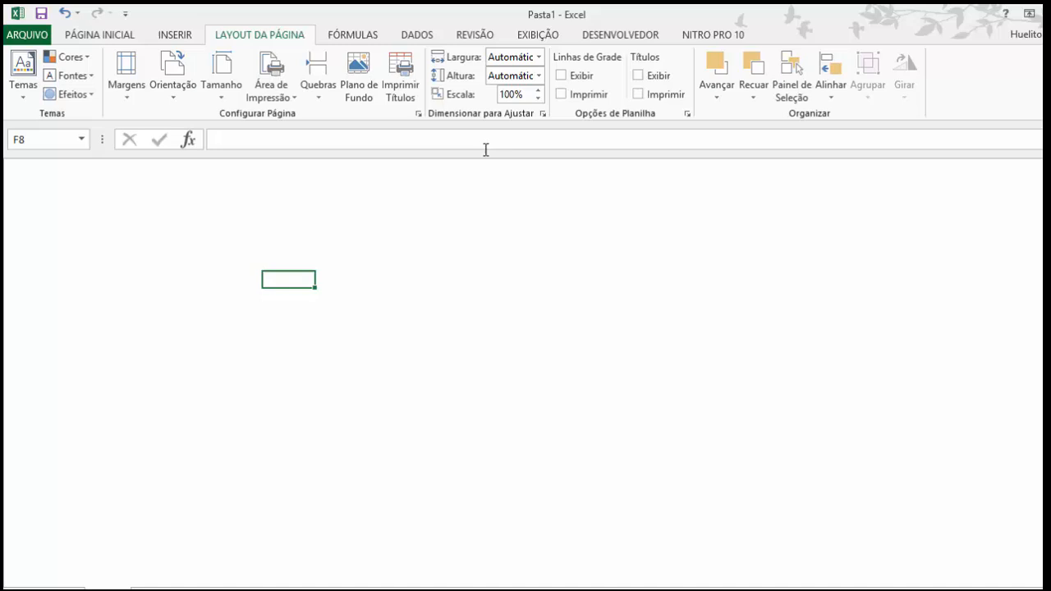
pyautogui.click(561, 75)
pyautogui.click(639, 74)
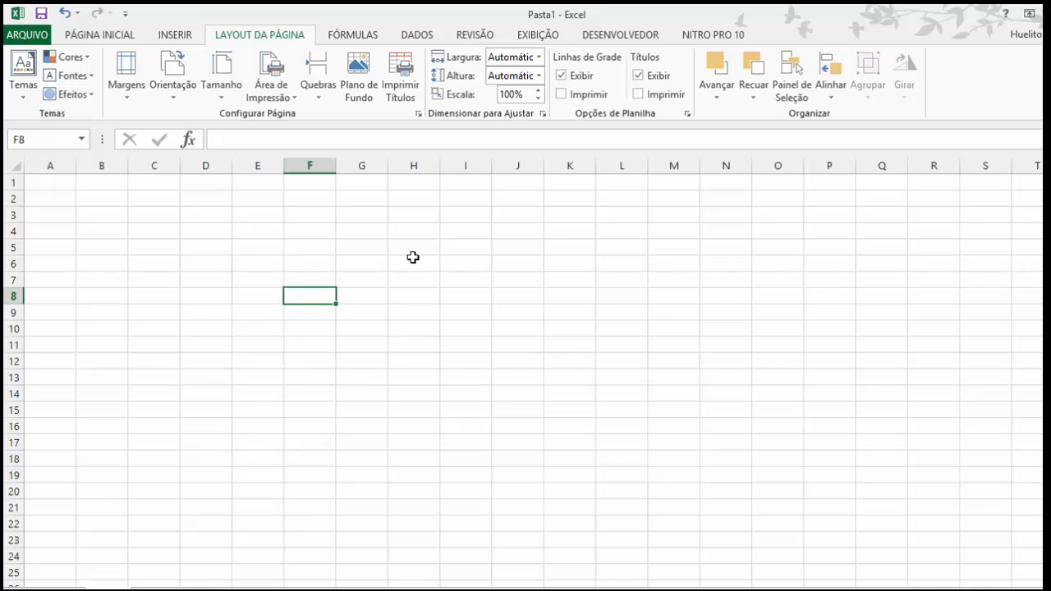
# Step: Examine the list of financial functions and the other external data sources available for import
pyautogui.click(355, 37)
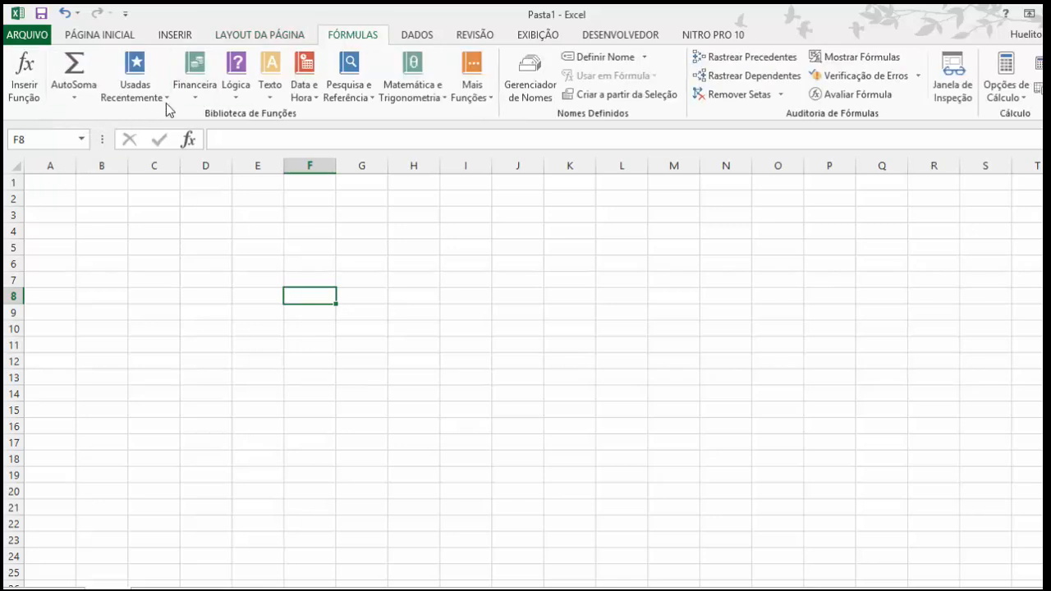
pyautogui.click(191, 103)
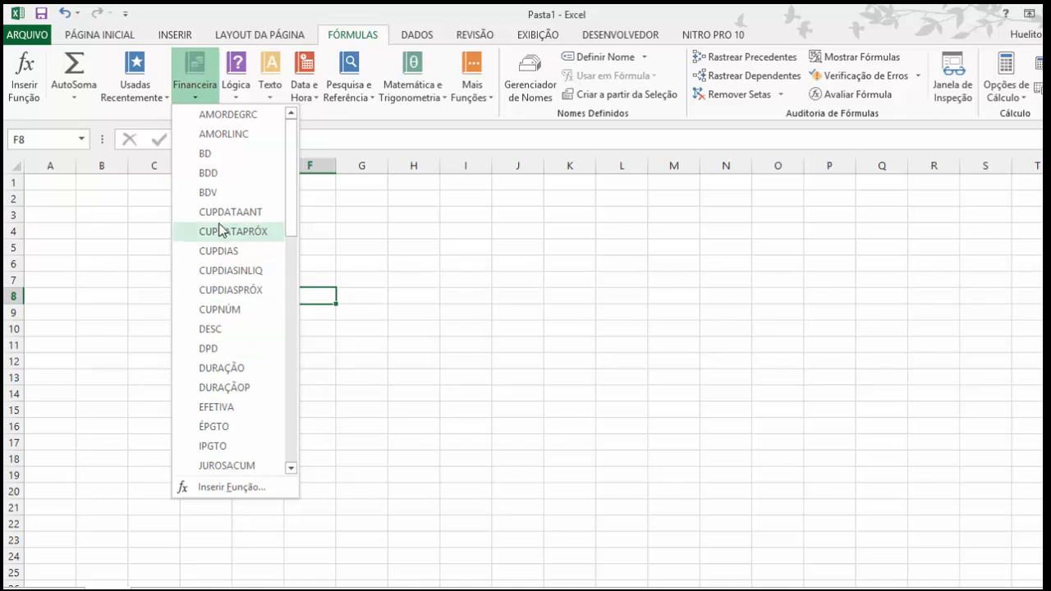
pyautogui.click(392, 231)
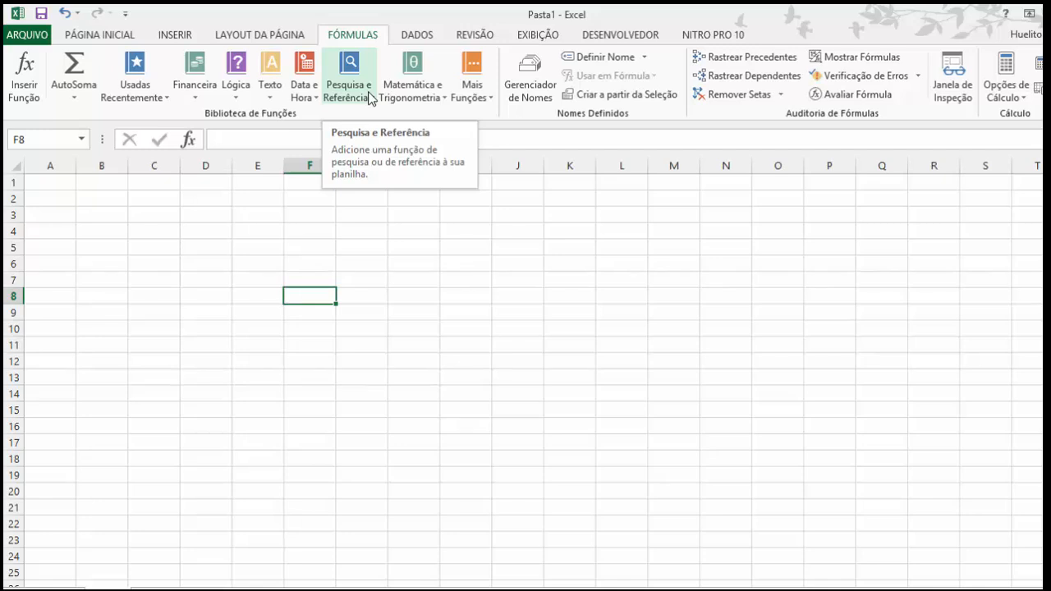
pyautogui.click(419, 36)
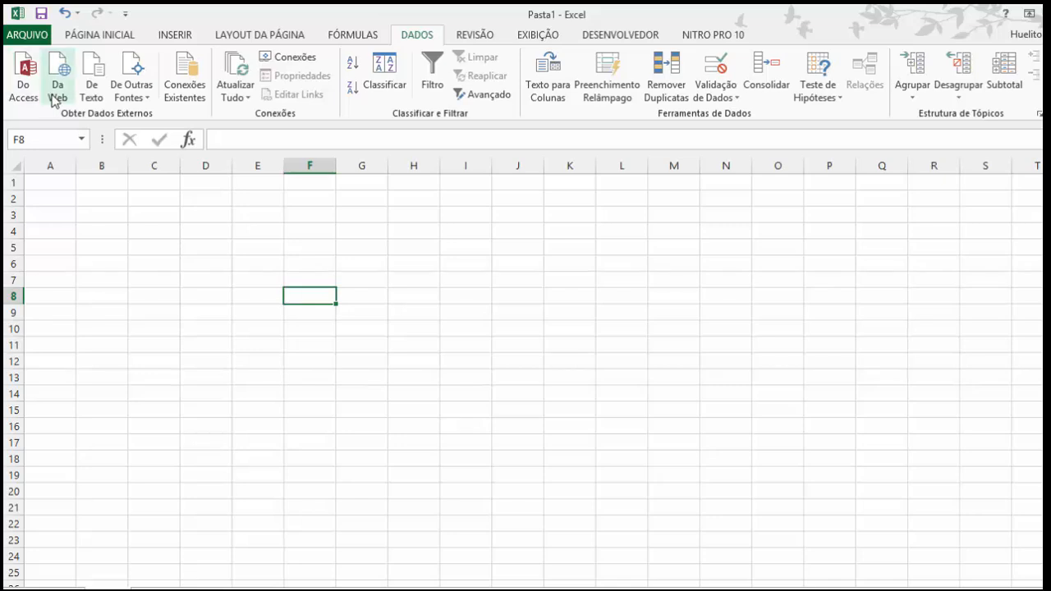
pyautogui.click(153, 96)
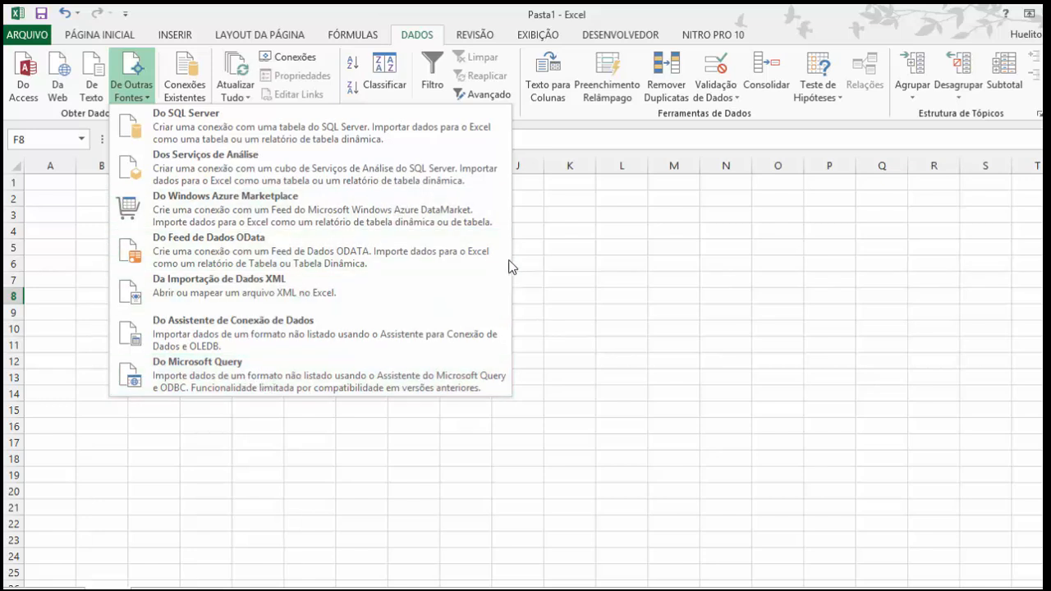
pyautogui.click(624, 295)
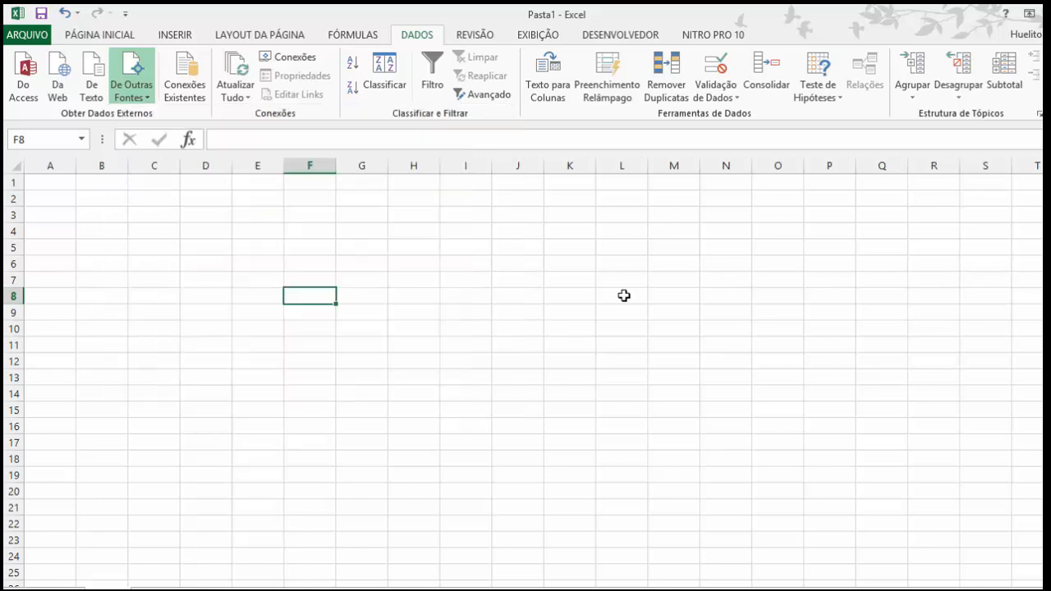
# Step: Add a comment to cell E3 with the text "Aula de Excel"
pyautogui.click(476, 37)
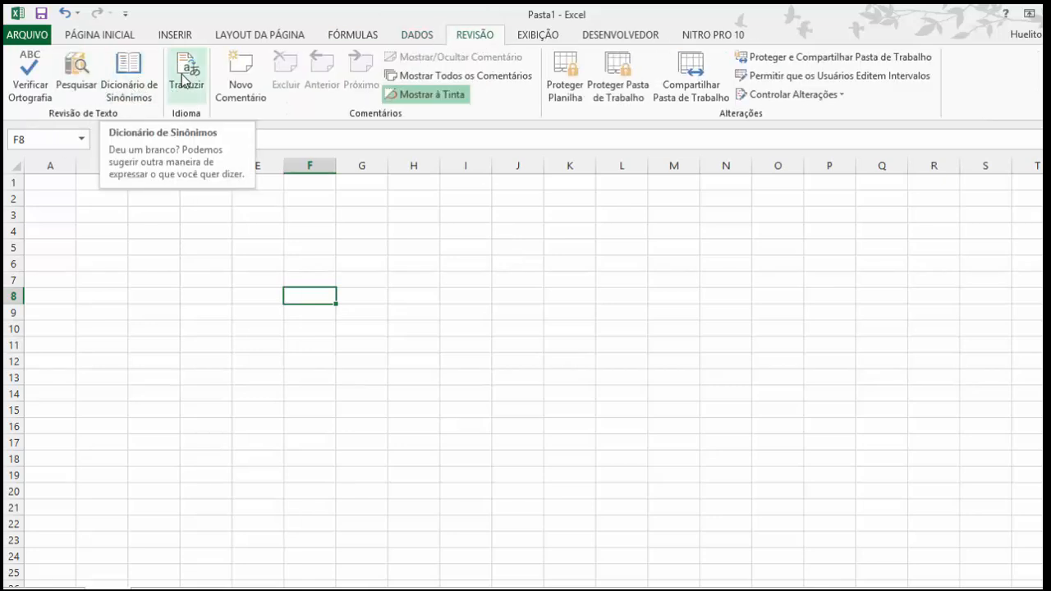
pyautogui.click(266, 219)
pyautogui.click(242, 86)
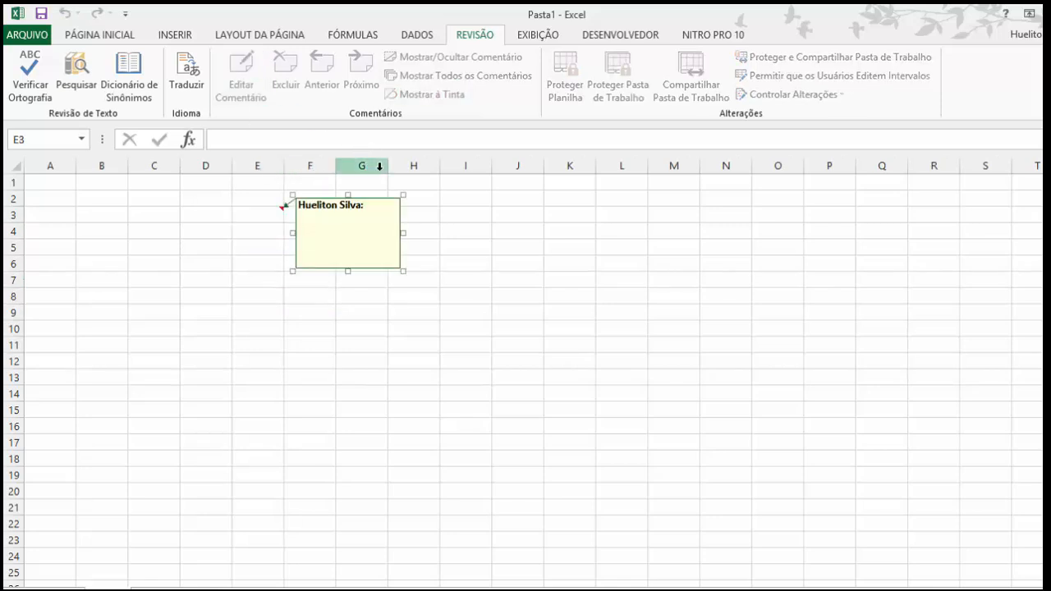
pyautogui.write('Aula de Excel')
pyautogui.click(505, 315)
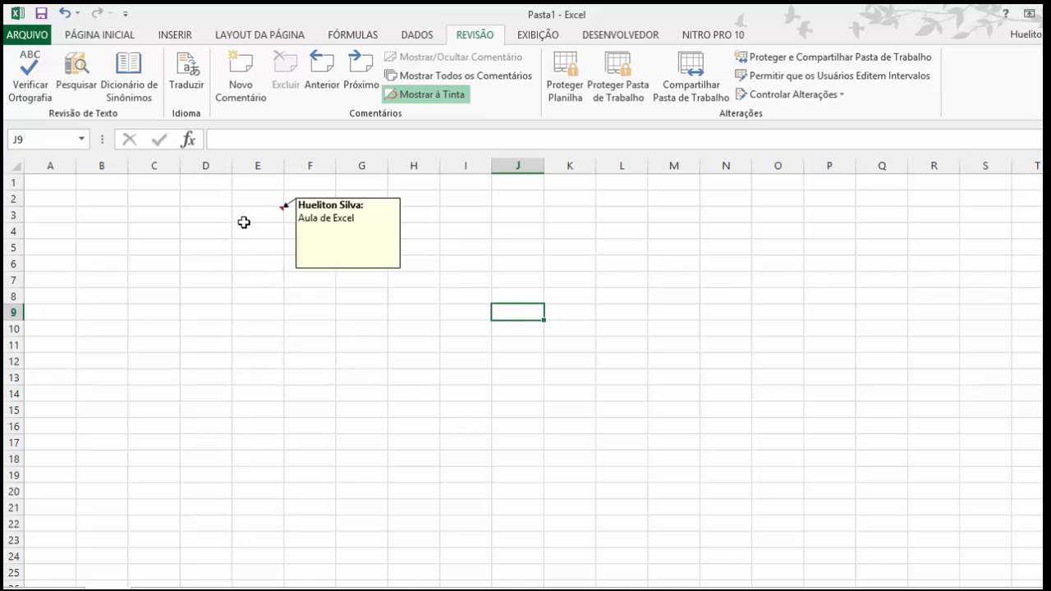
# Step: Read the comment on cell E3, delete it, and select H7
pyautogui.moveTo(266, 216)
pyautogui.click(266, 216)
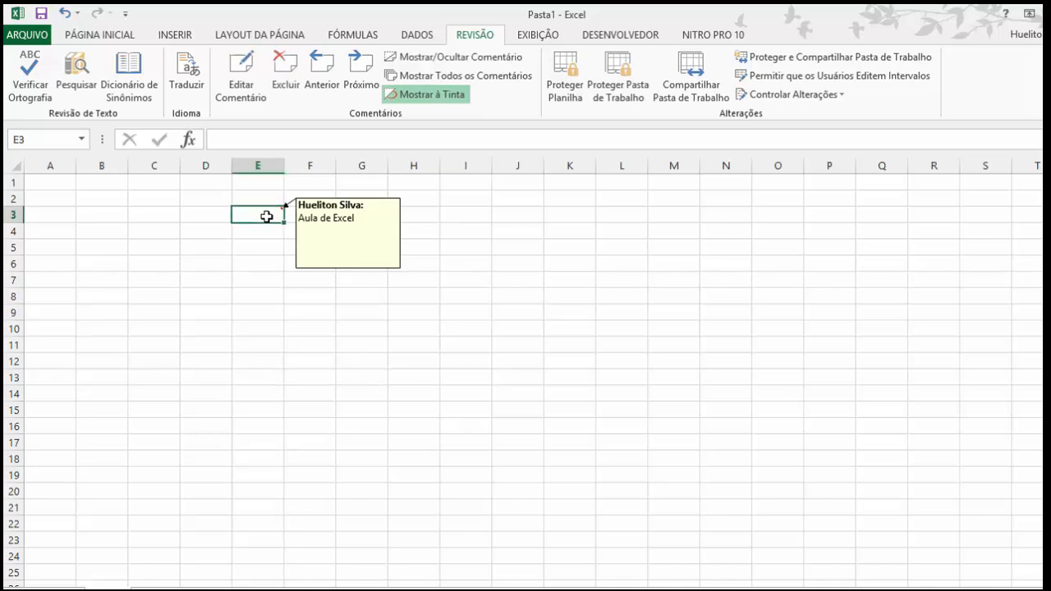
pyautogui.click(285, 71)
pyautogui.click(389, 276)
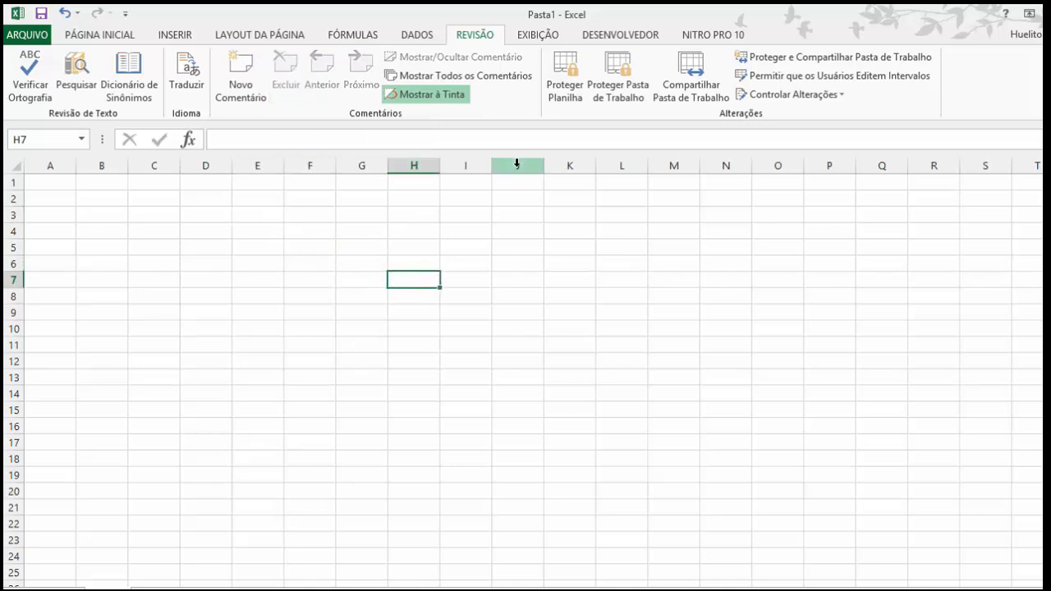
# Step: Look over the view and developer commands, open the Visual Basic editor, and insert a class module in the Pasta1 project
pyautogui.click(530, 36)
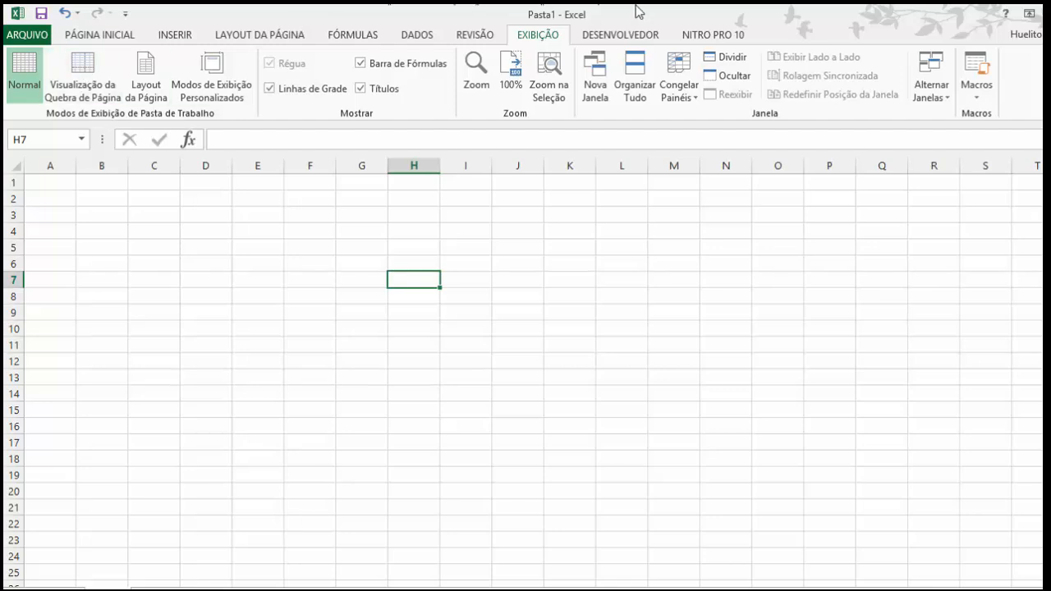
pyautogui.click(623, 41)
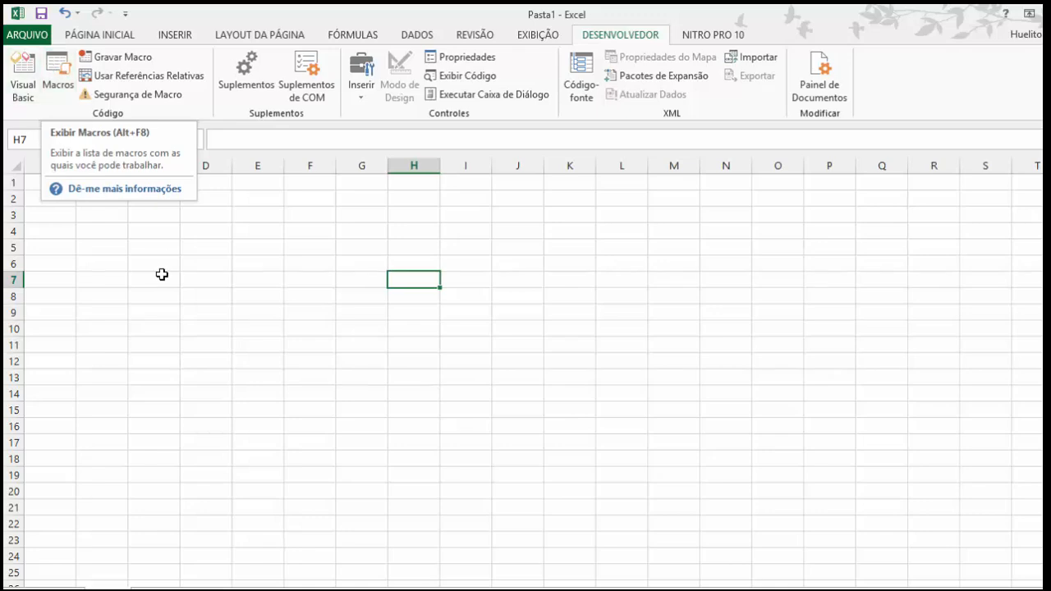
pyautogui.click(23, 86)
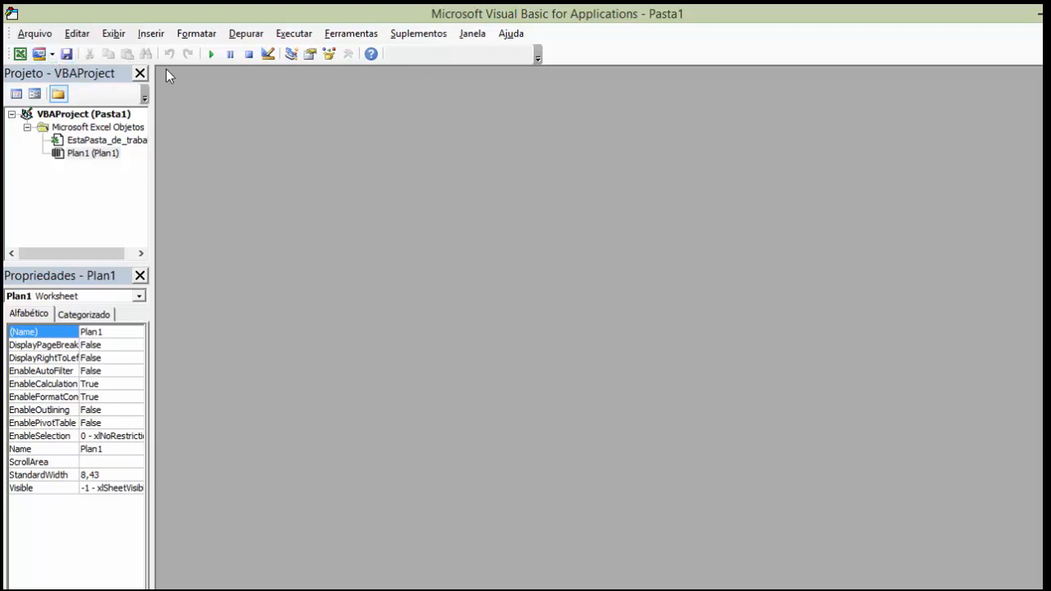
pyautogui.click(51, 54)
pyautogui.click(49, 110)
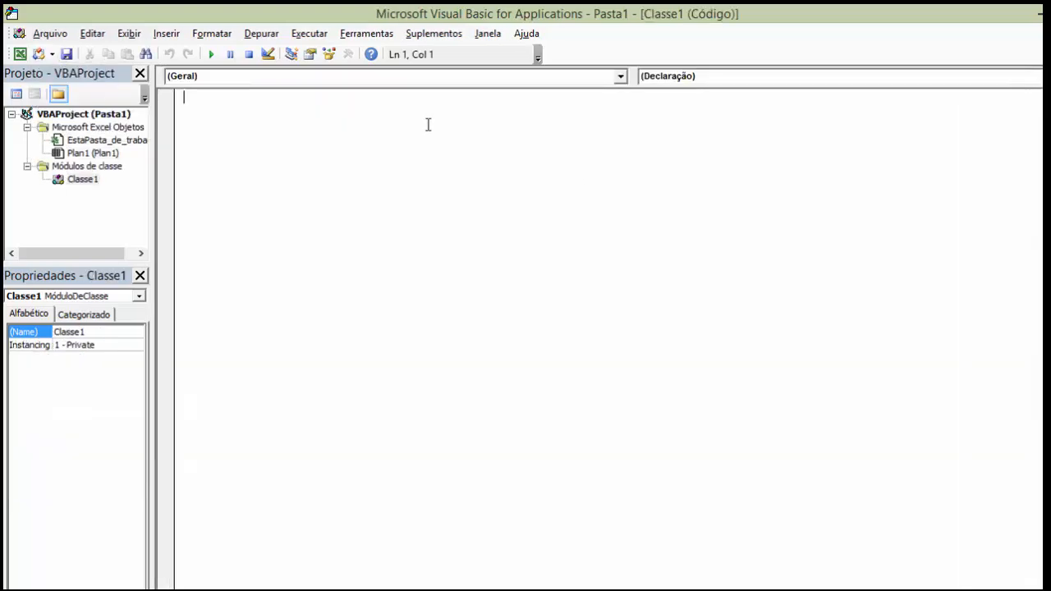
# Step: Create a Class_Initialize procedure with several blank lines in the class module, and return to the worksheet
pyautogui.click(620, 75)
pyautogui.click(270, 104)
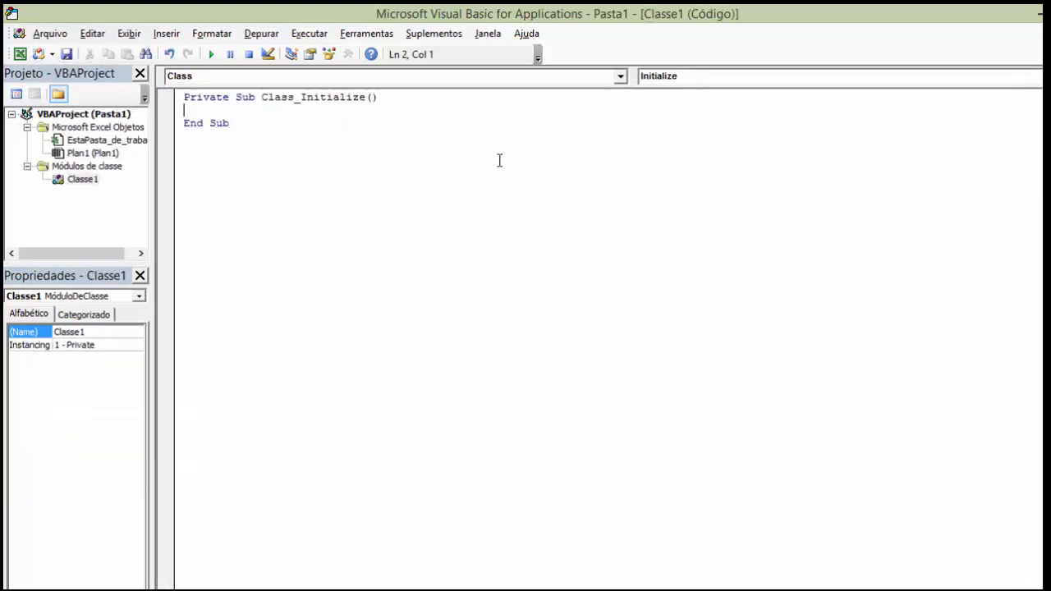
pyautogui.press('Return')
pyautogui.press('Return')
pyautogui.press('Return')
pyautogui.press('Return')
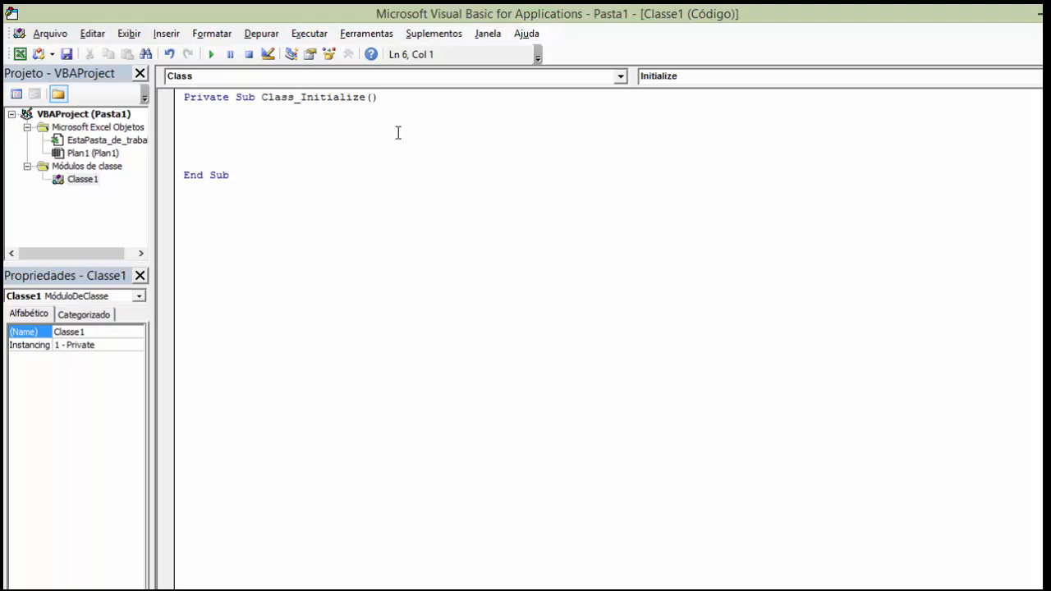
pyautogui.press('Up')
pyautogui.press('Up')
pyautogui.press('Up')
pyautogui.hotkey('alt', 'F11')
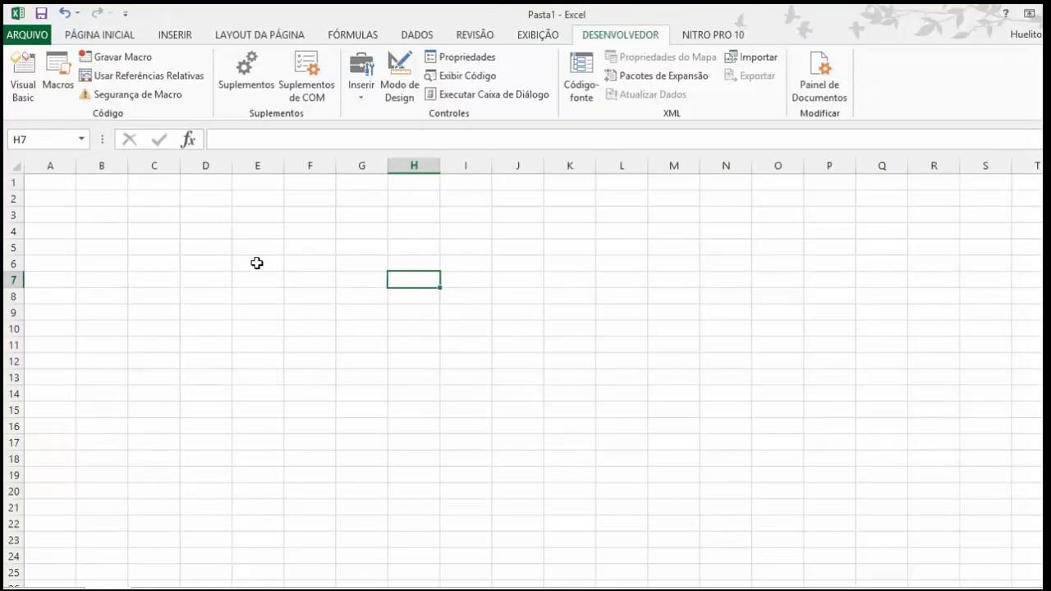
# Step: Show the home commands, select cell F5, and switch to the Word document SIMBOLOS E FÓRMULAS PARA EXCEL.docx
pyautogui.click(87, 40)
pyautogui.click(168, 234)
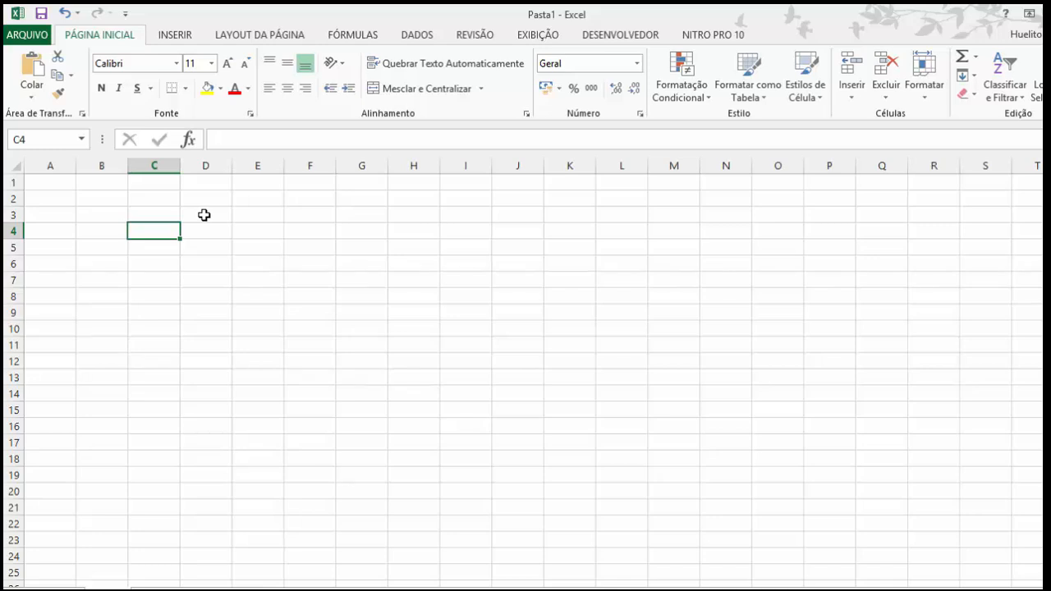
pyautogui.click(324, 240)
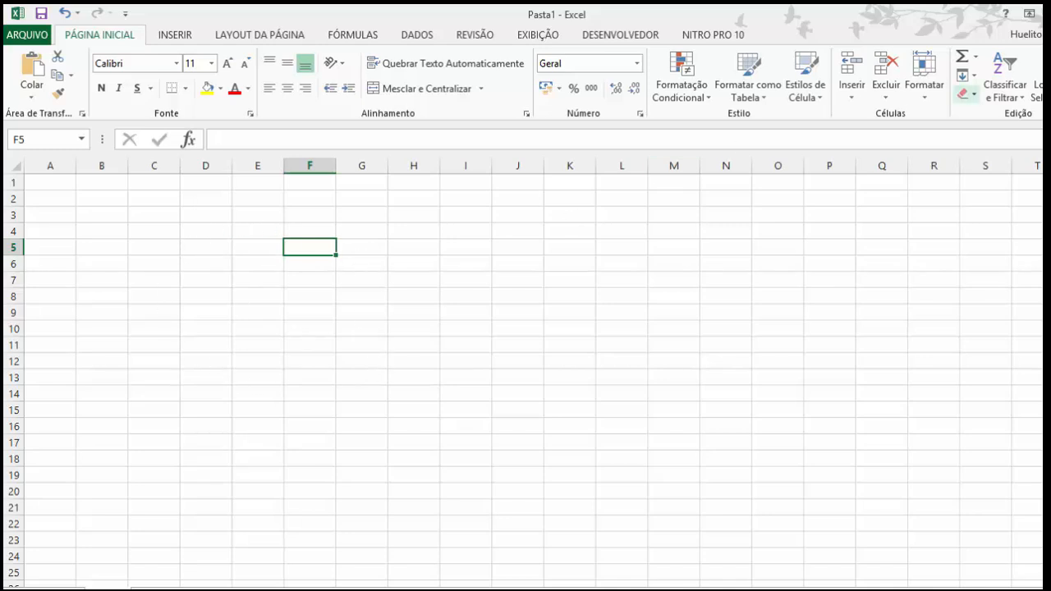
pyautogui.click(1050, 13)
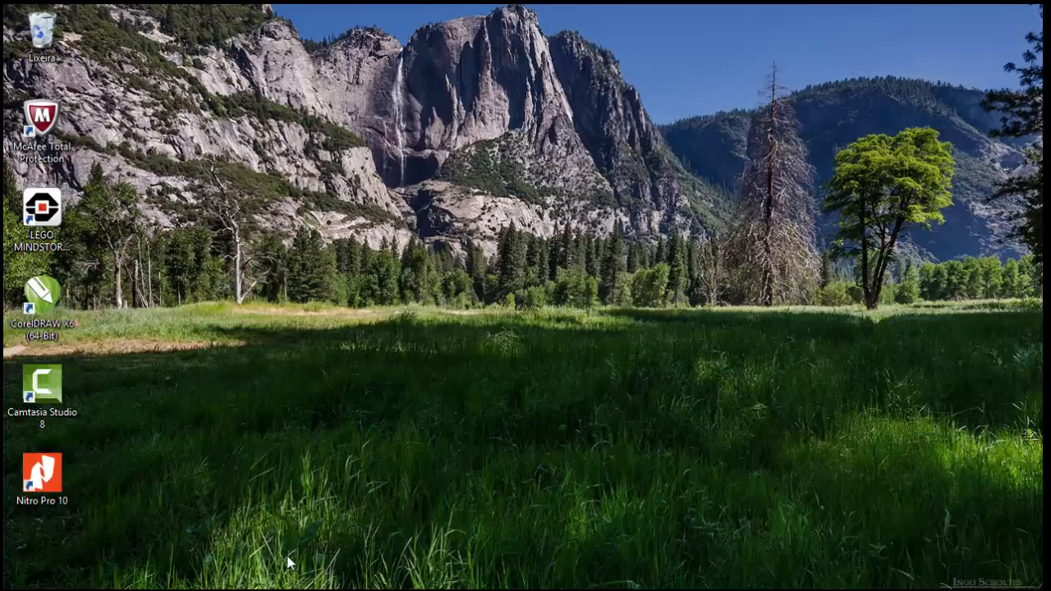
pyautogui.moveTo(387, 590)
pyautogui.click(385, 553)
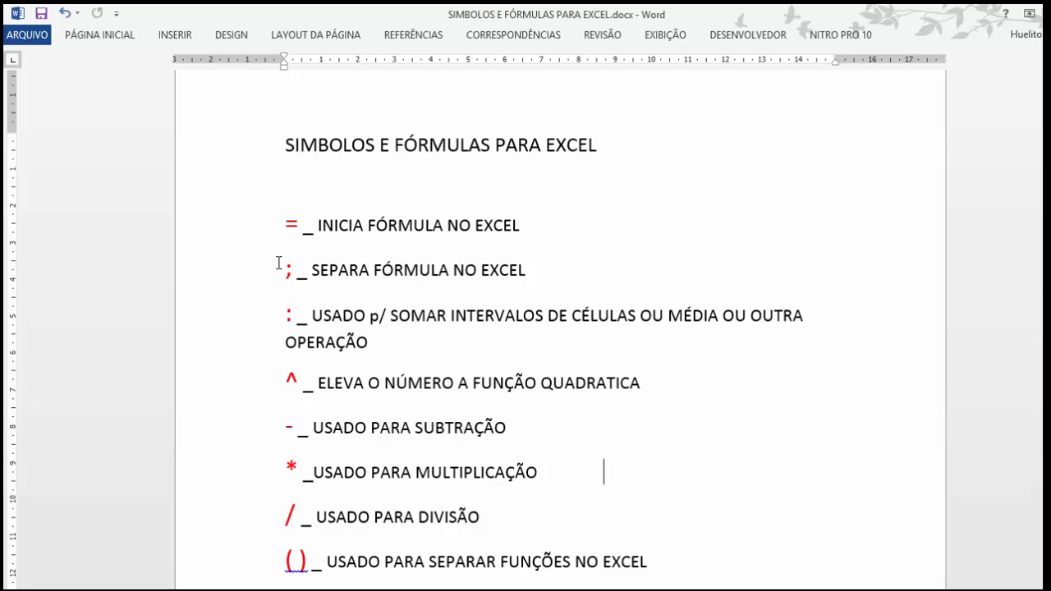
# Step: Read through the list of Excel formula symbols and the basic formula examples in the document
pyautogui.scroll(-1, 293, 373)
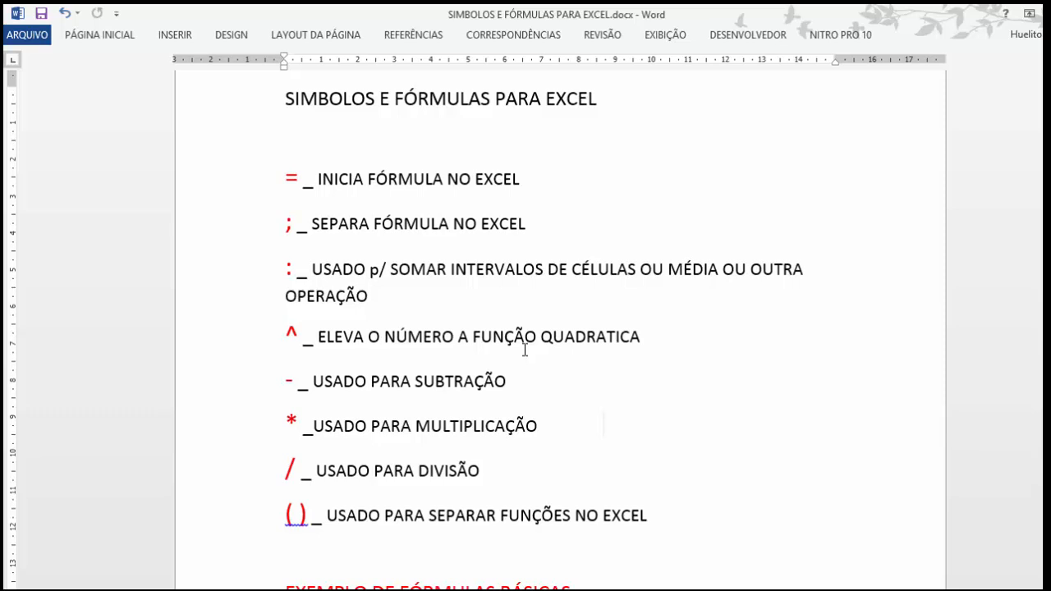
pyautogui.scroll(-2, 448, 342)
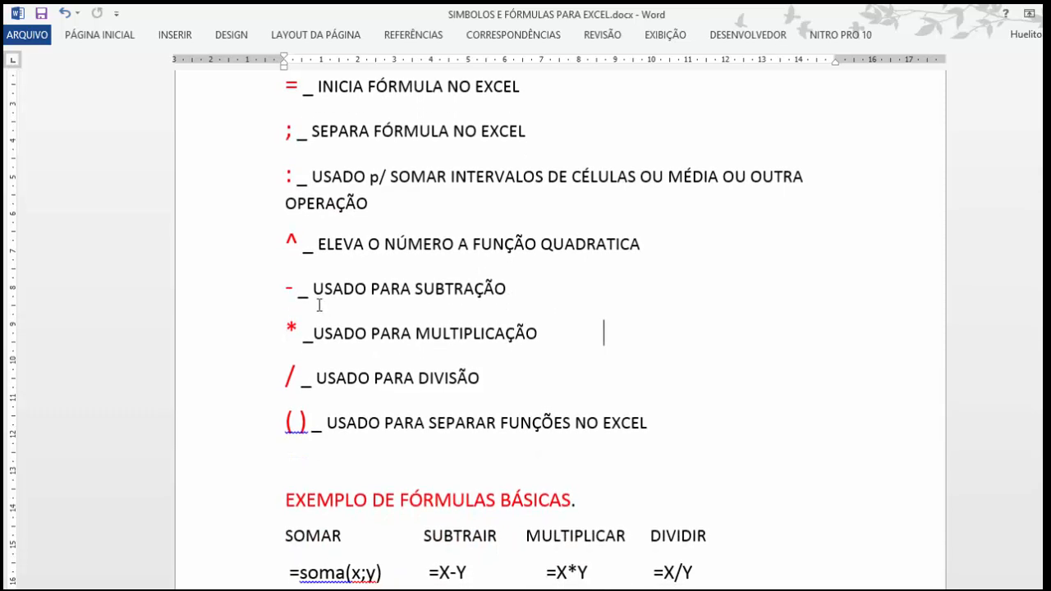
pyautogui.scroll(-1, 312, 304)
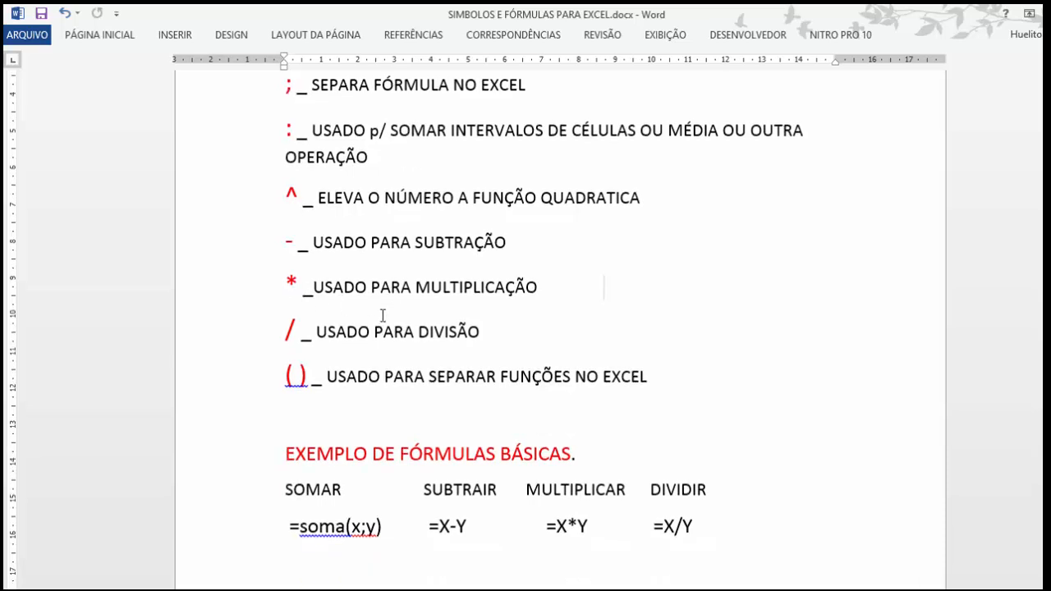
pyautogui.scroll(-2, 383, 315)
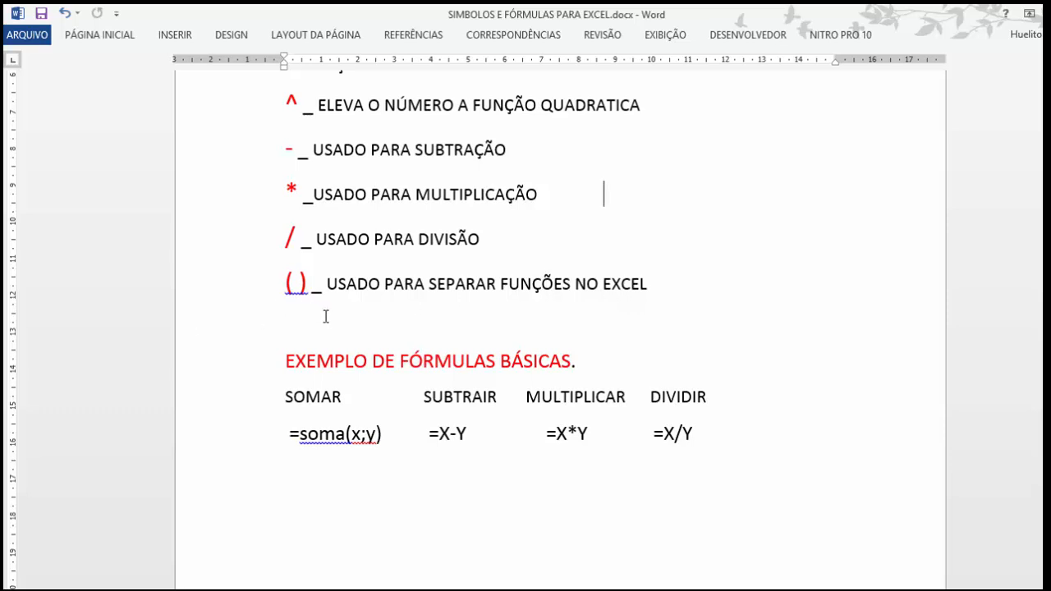
pyautogui.scroll(-1, 394, 302)
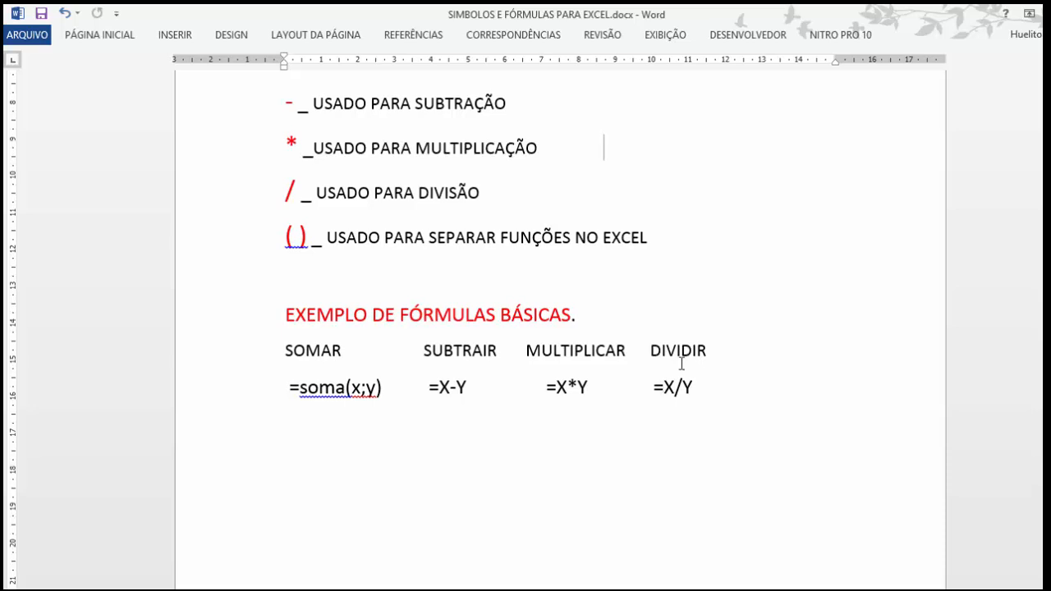
# Step: Add a new line reading Média below the basic formula examples
pyautogui.click(320, 433)
pyautogui.click(751, 352)
pyautogui.press('Down')
pyautogui.press('Return')
pyautogui.write('Média')
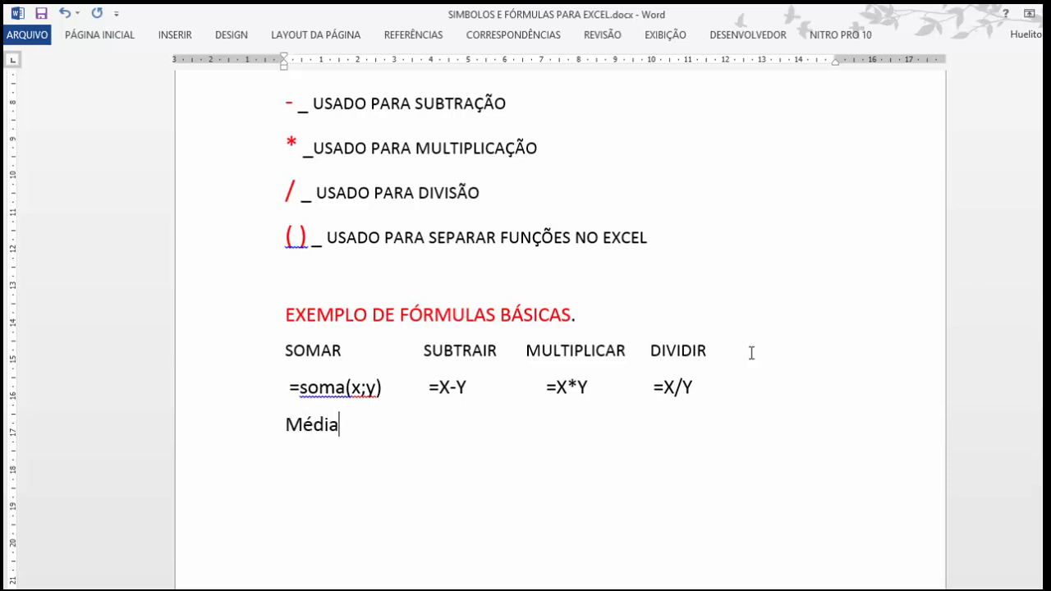
# Step: Write an example =média( ) formula with x and y beneath the Média heading, and save the document
pyautogui.press('Return')
pyautogui.write('=média(')
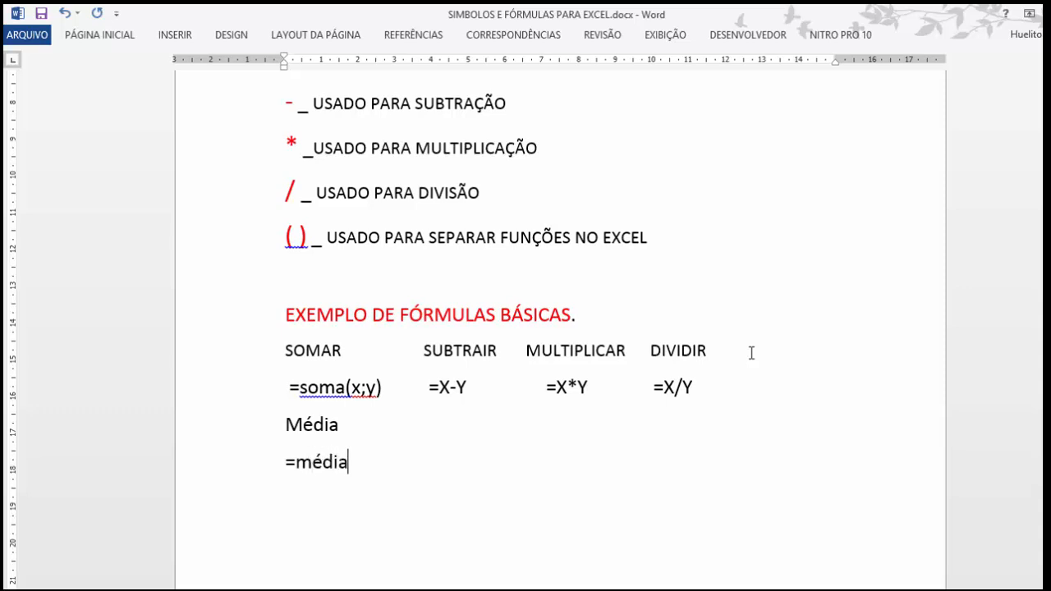
pyautogui.write('x')
pyautogui.write(';')
pyautogui.write(':')
pyautogui.write(';')
pyautogui.write('y')
pyautogui.write(')')
pyautogui.click(41, 13)
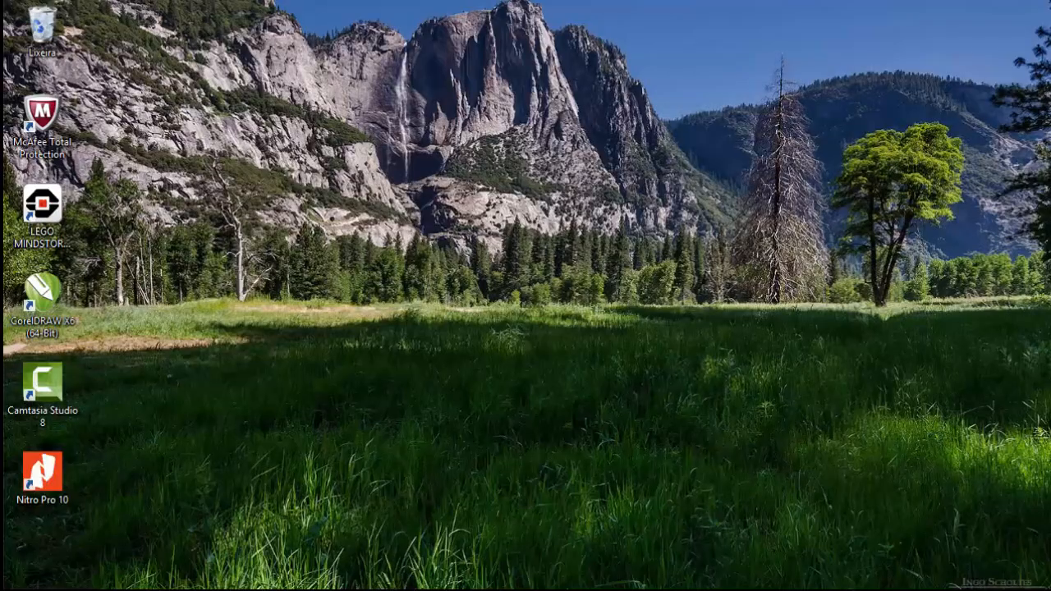
# Step: Switch to the Pasta1 workbook in Excel and label cell A3 Valor I and cell B3 Valor II
pyautogui.click(267, 589)
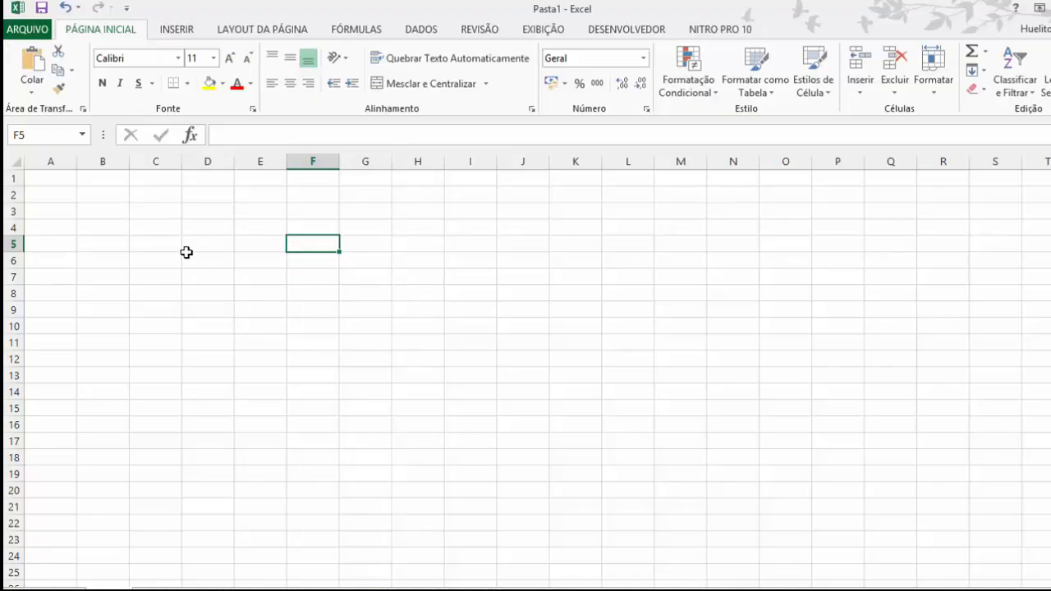
pyautogui.scroll(4, 441, 326)
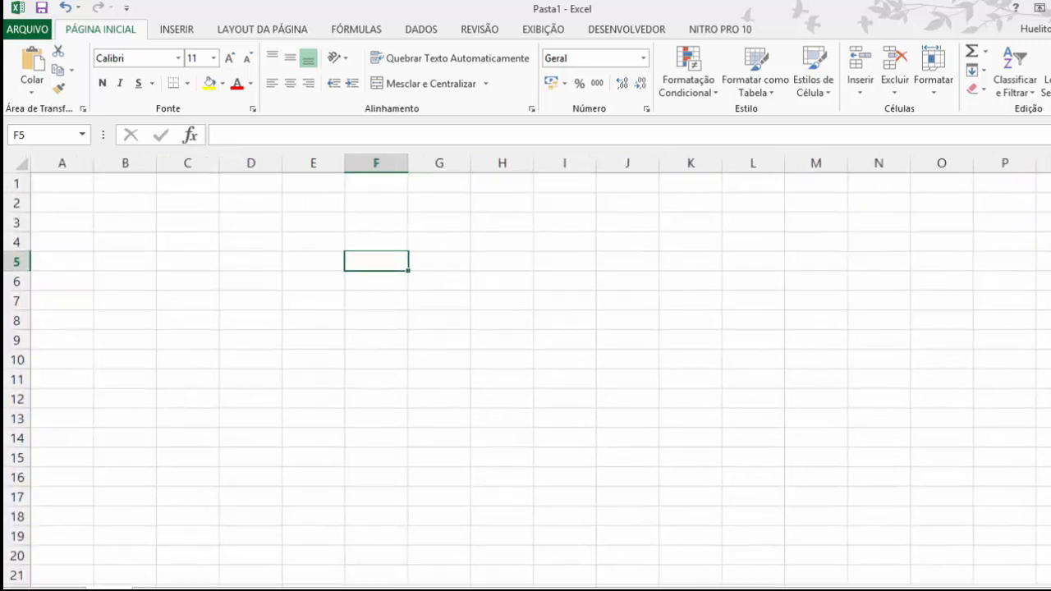
pyautogui.click(211, 204)
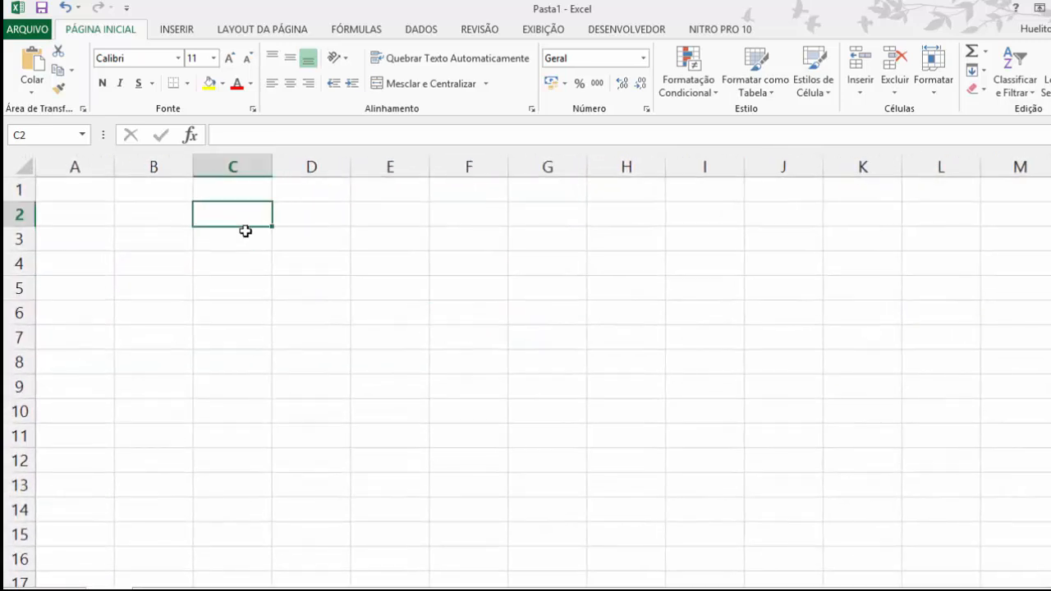
pyautogui.click(66, 235)
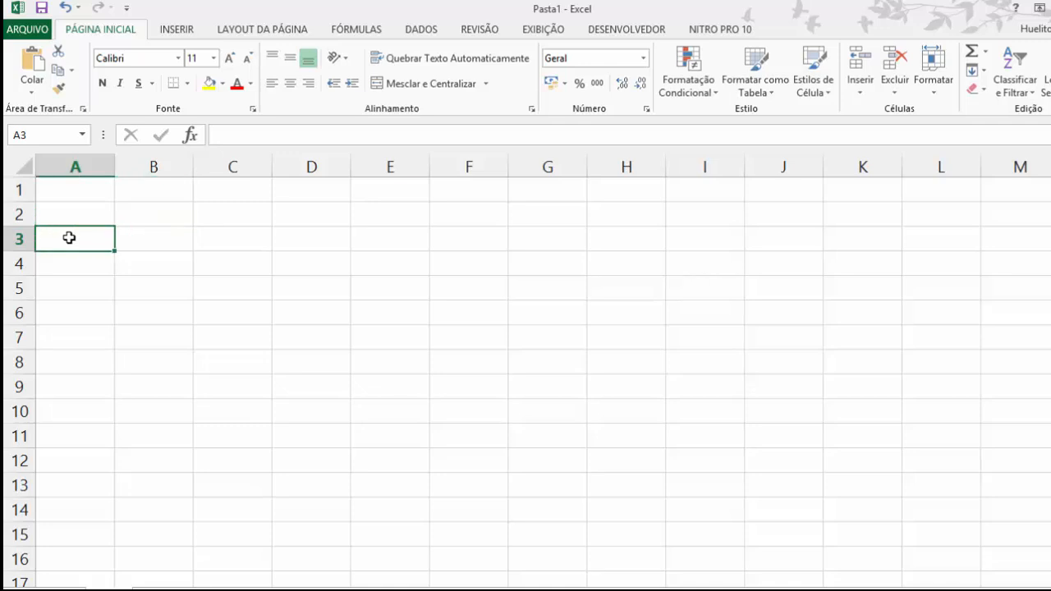
pyautogui.write('Valo')
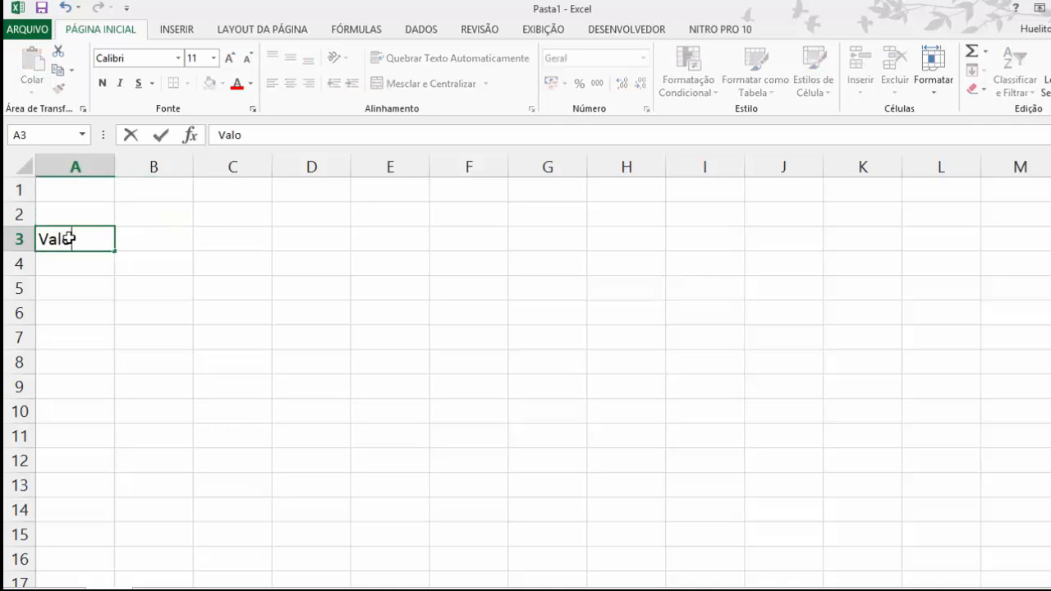
pyautogui.write('r 1')
pyautogui.press('Tab')
pyautogui.write('Valor ')
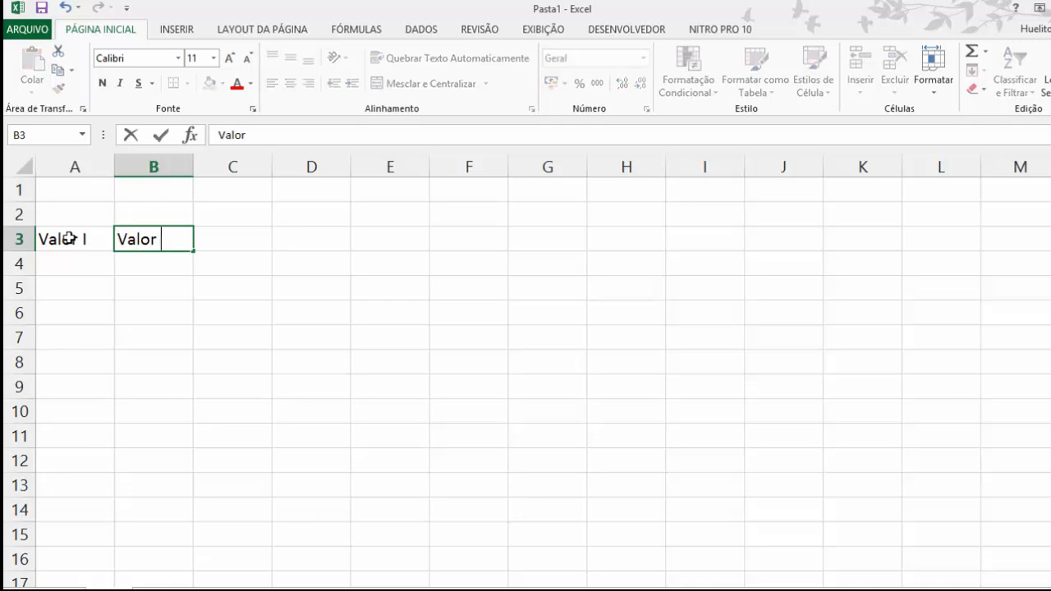
pyautogui.write('II')
pyautogui.press('Tab')
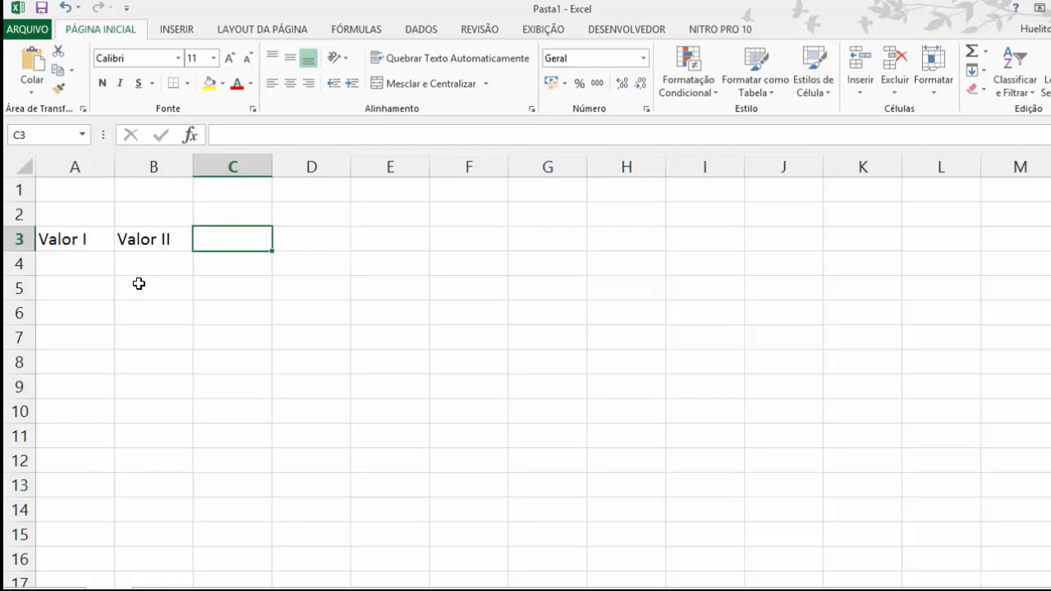
# Step: Enter the operation headings Somar, Subtrair and Dividir in cells D2 to F2
pyautogui.click(285, 241)
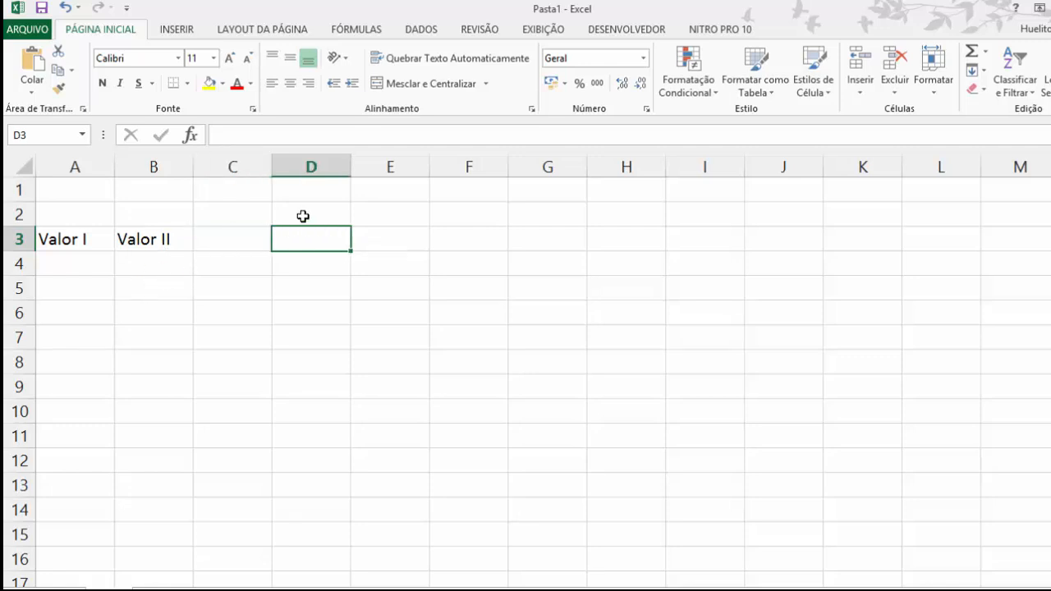
pyautogui.click(326, 221)
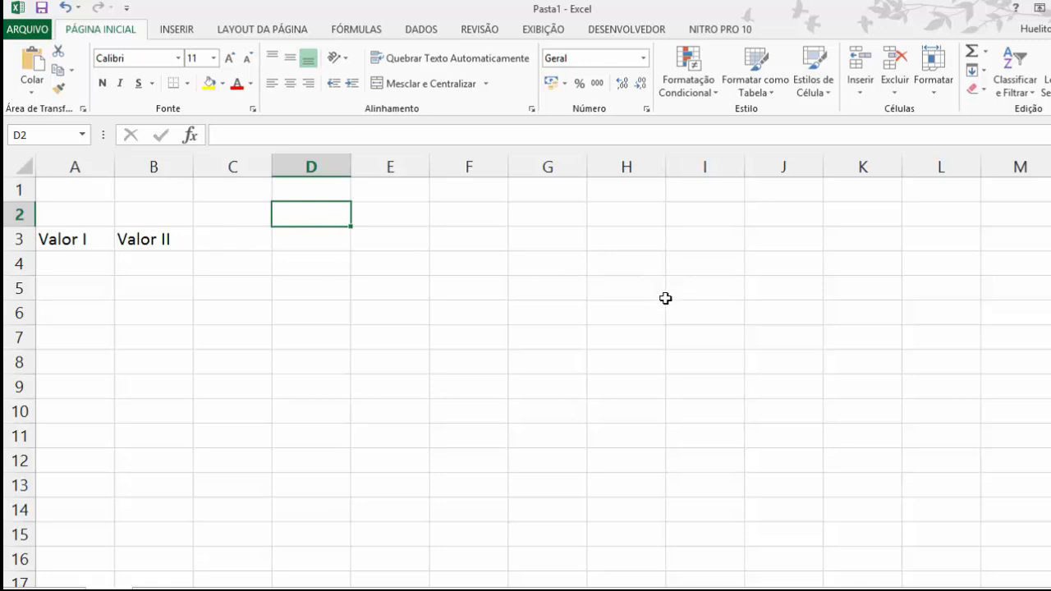
pyautogui.write('Somar')
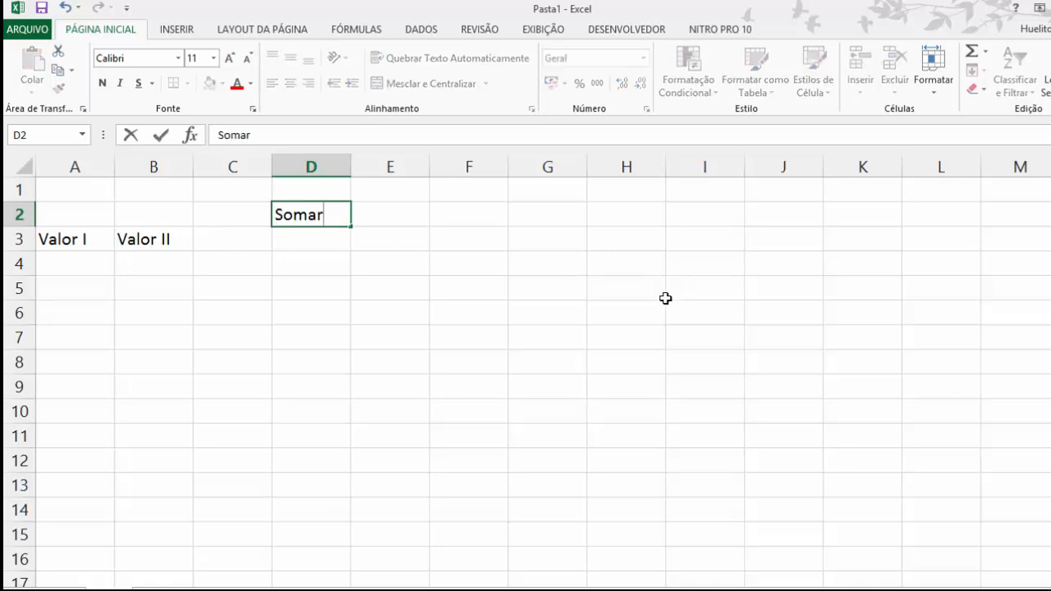
pyautogui.press('Tab')
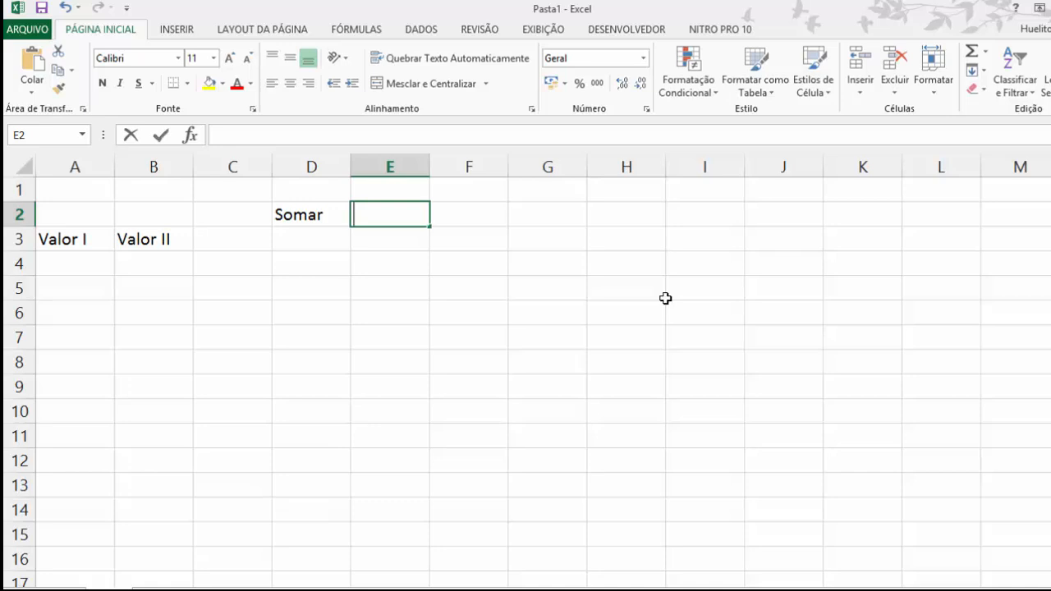
pyautogui.write('Subtrair')
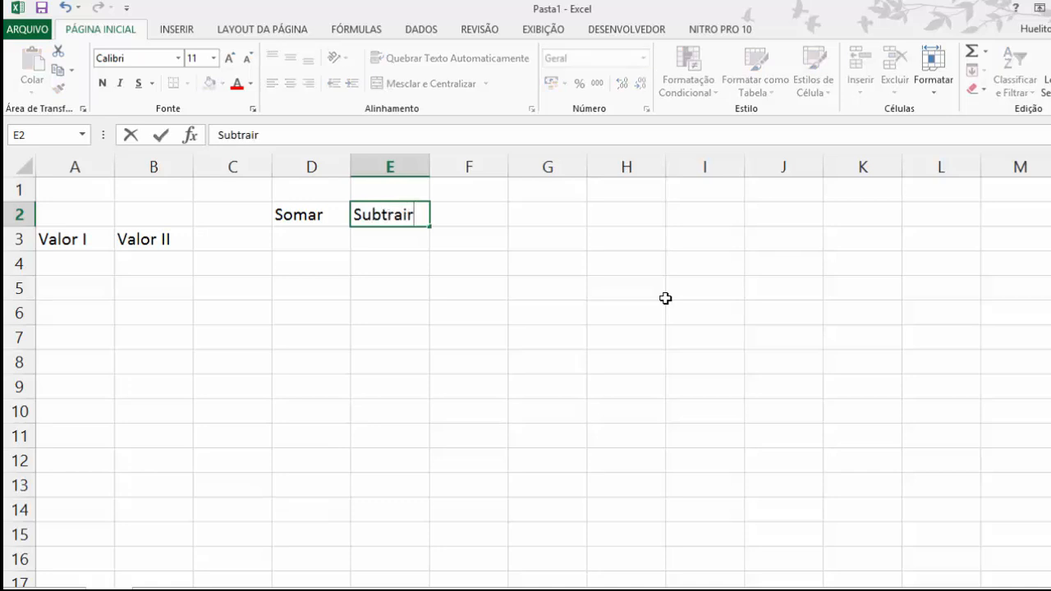
pyautogui.press('Tab')
pyautogui.write('Dividir')
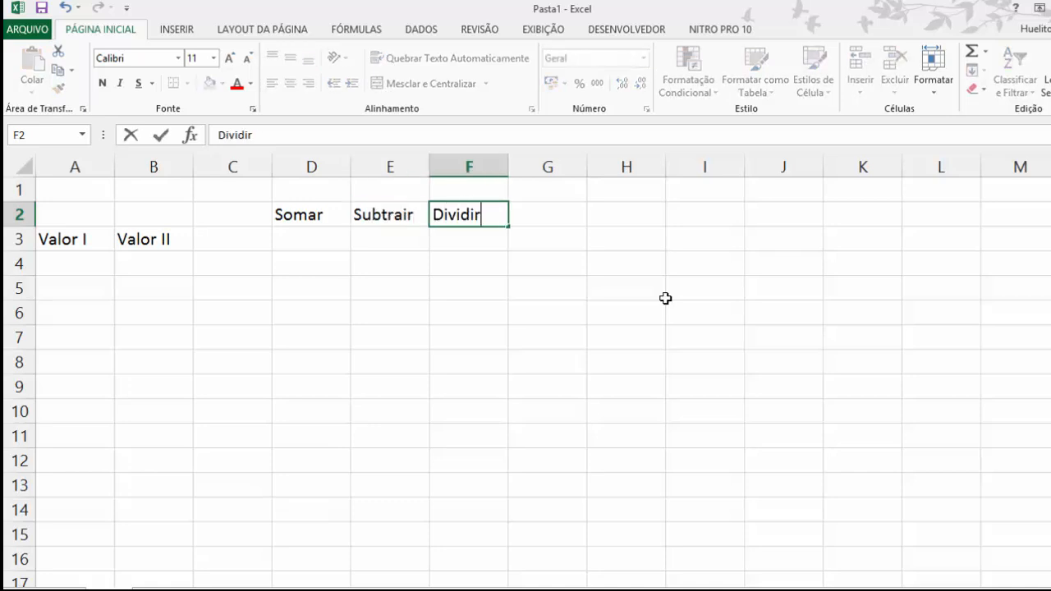
# Step: Add the headings Multiplicar in G2 and Média in H2
pyautogui.press('Tab')
pyautogui.write('Mul')
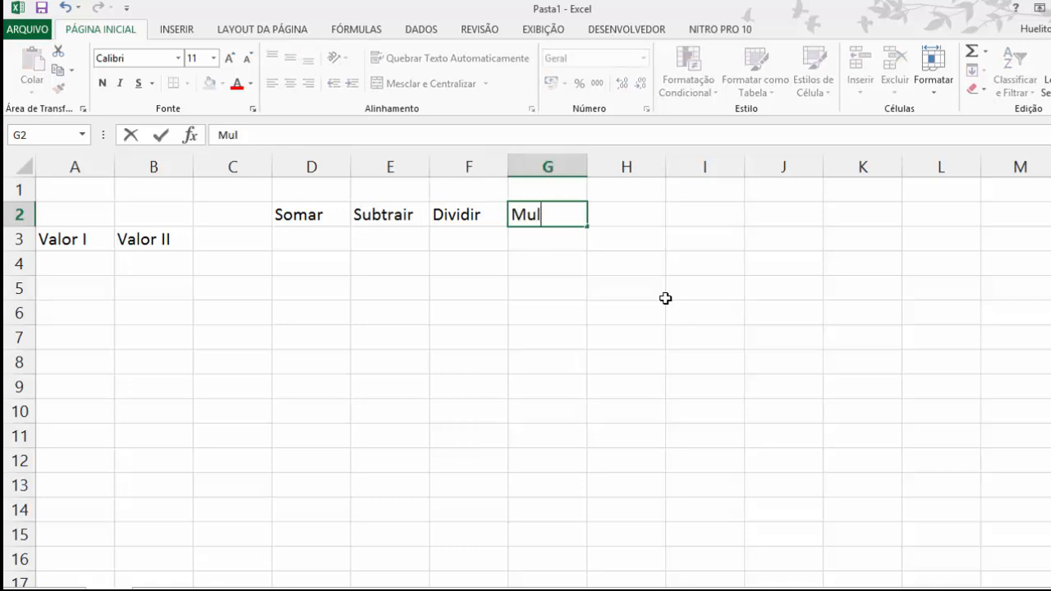
pyautogui.write('tiplicar')
pyautogui.press('Tab')
pyautogui.write('Média')
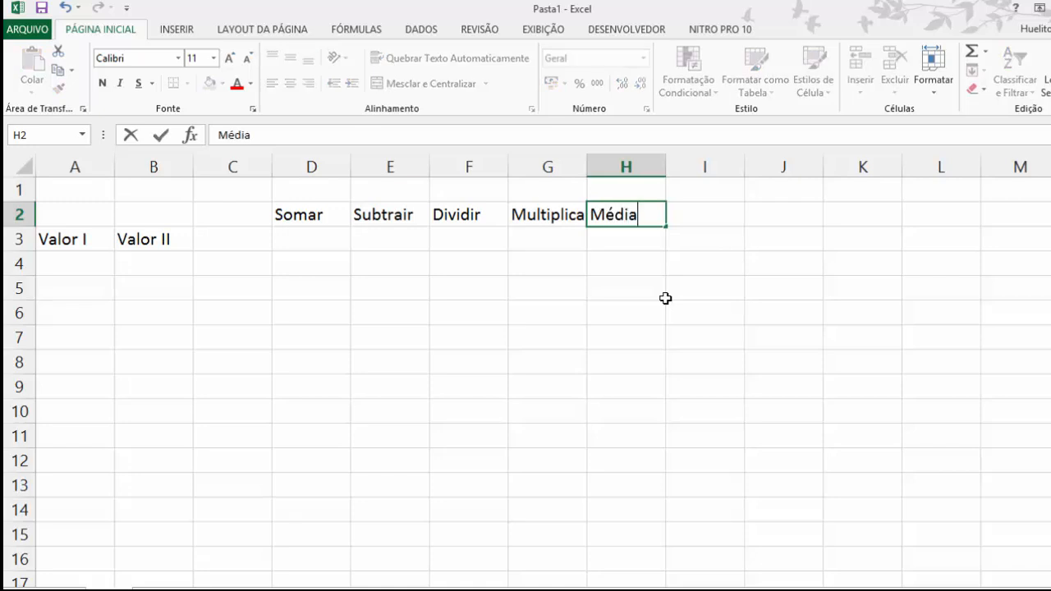
pyautogui.press('Tab')
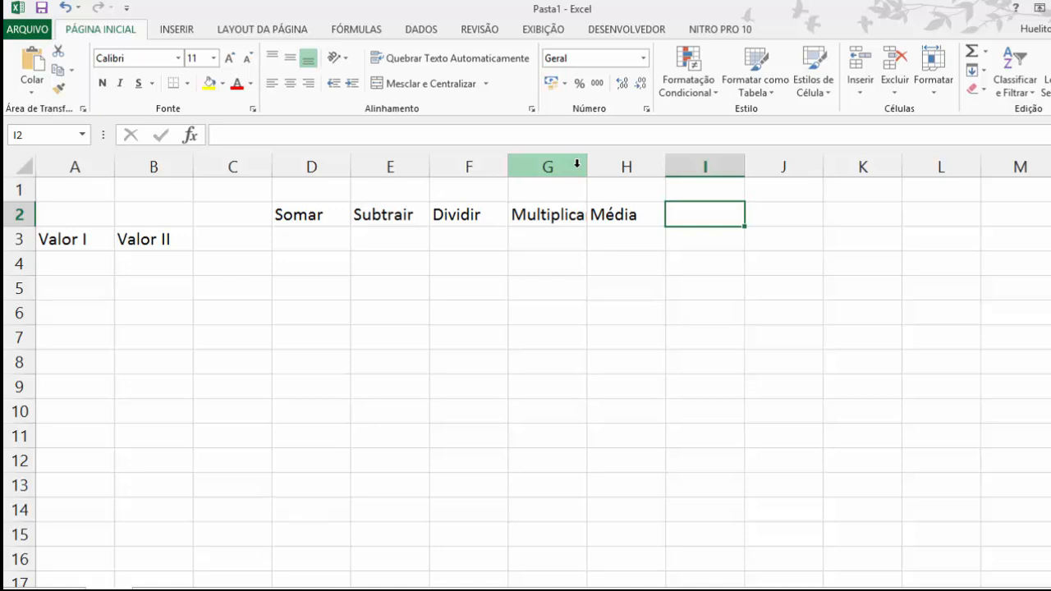
# Step: Autofit column G so that the heading Multiplicar fits completely
pyautogui.click(578, 164)
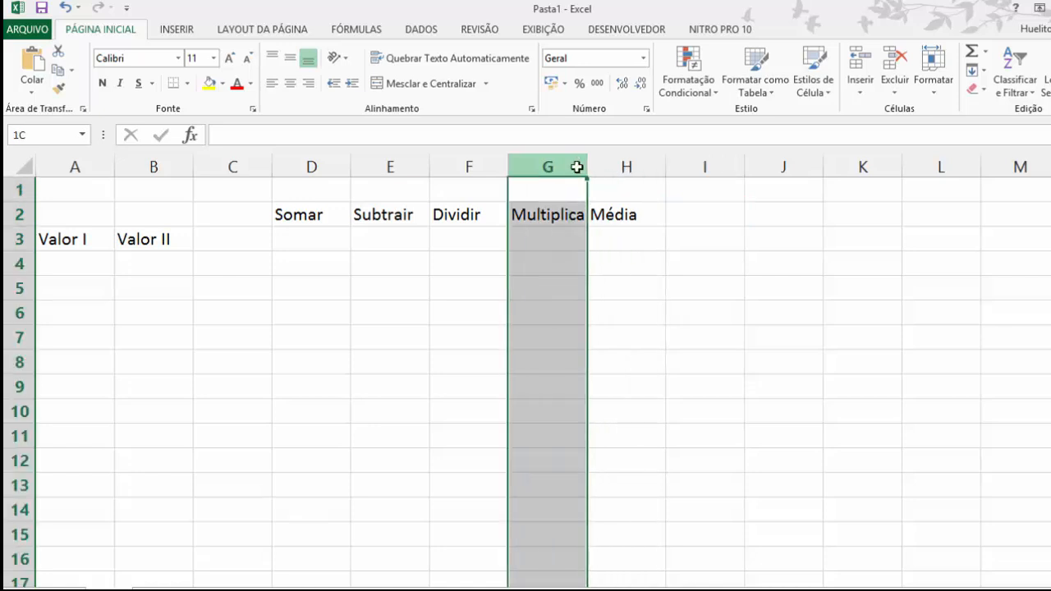
pyautogui.click(556, 200)
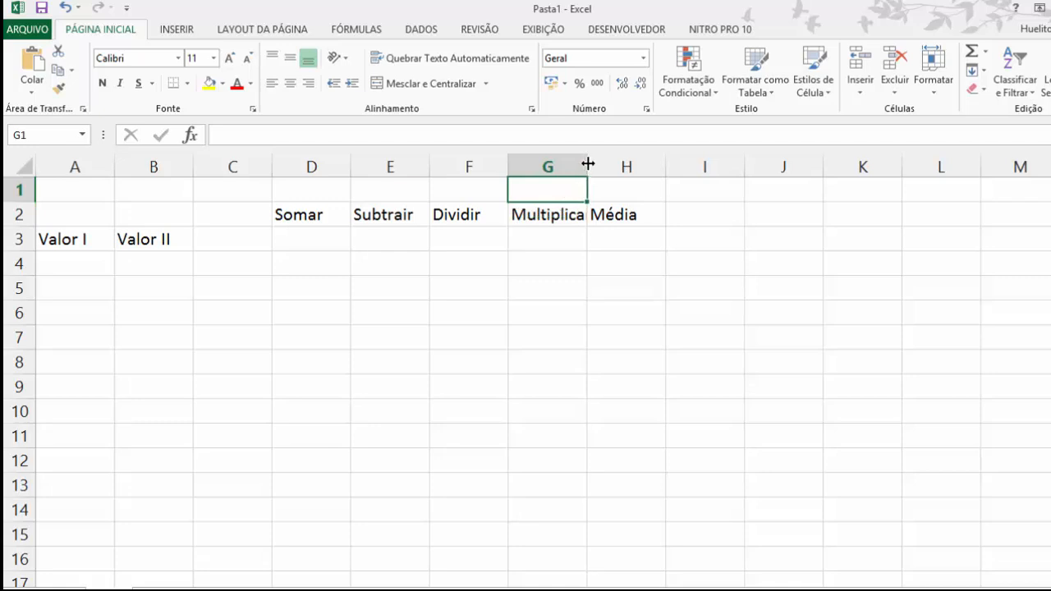
pyautogui.doubleClick(587, 163)
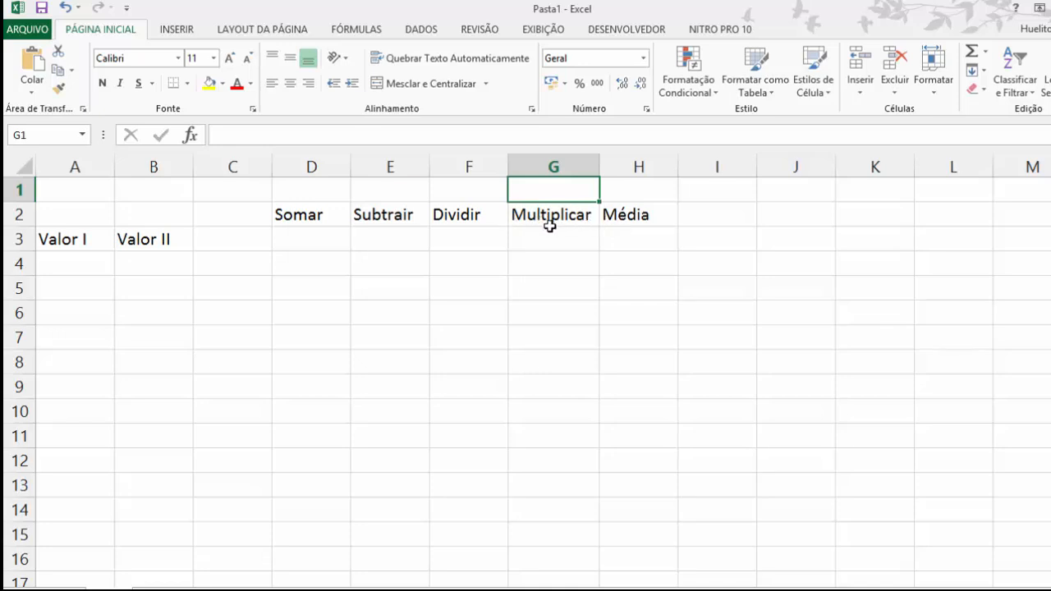
# Step: Slightly narrow columns G and I, widen column H a little, and make row 2 a bit taller
pyautogui.moveTo(599, 165)
pyautogui.mouseDown()
pyautogui.moveTo(578, 166)
pyautogui.moveTo(610, 166)
pyautogui.moveTo(598, 165)
pyautogui.mouseUp()
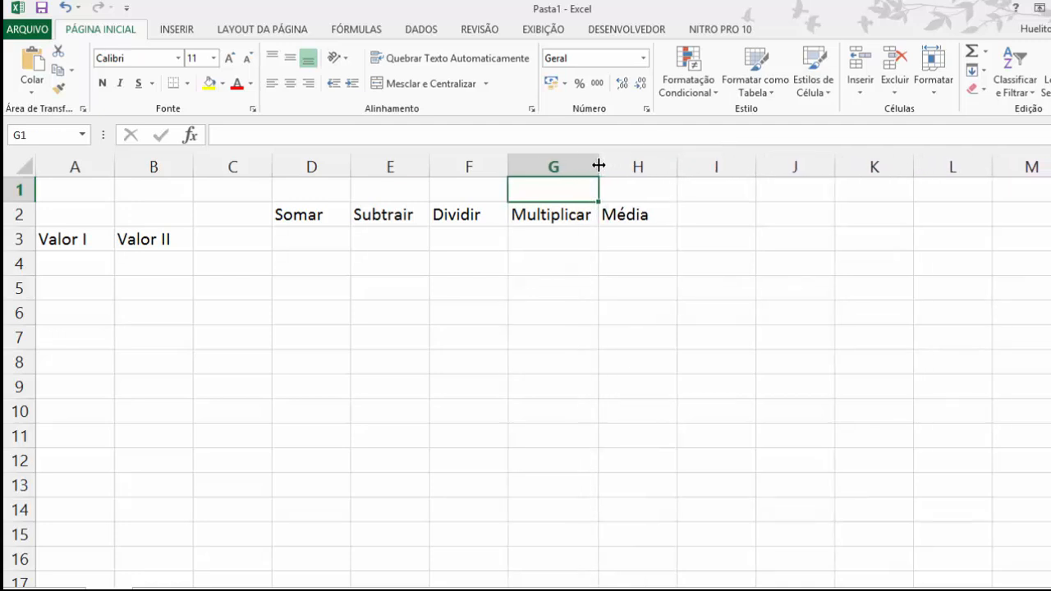
pyautogui.moveTo(677, 165); pyautogui.dragTo(680, 166)
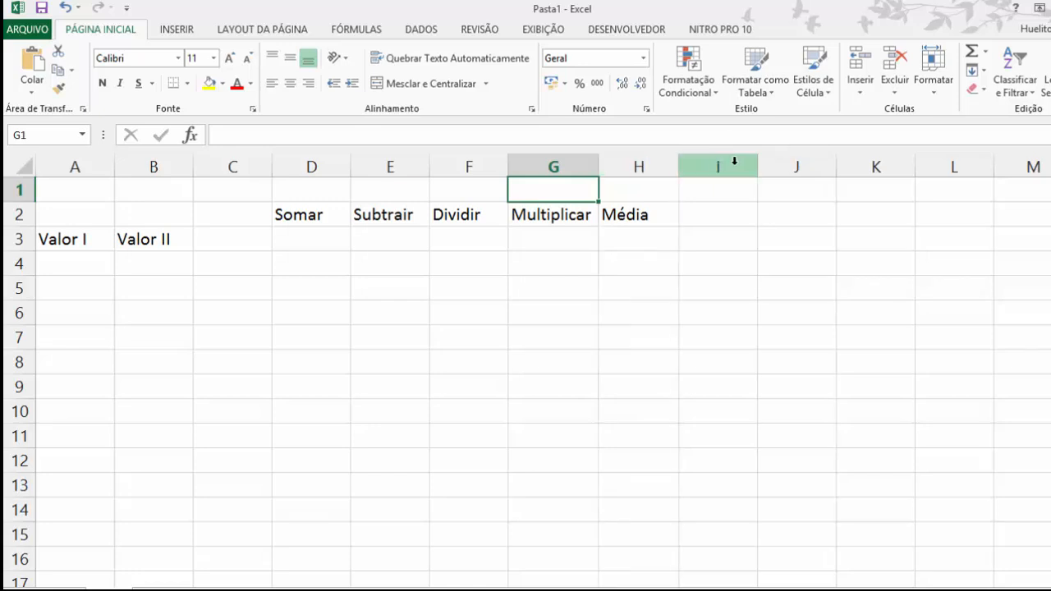
pyautogui.moveTo(755, 165)
pyautogui.mouseDown()
pyautogui.moveTo(767, 165)
pyautogui.moveTo(742, 165)
pyautogui.moveTo(750, 167)
pyautogui.mouseUp()
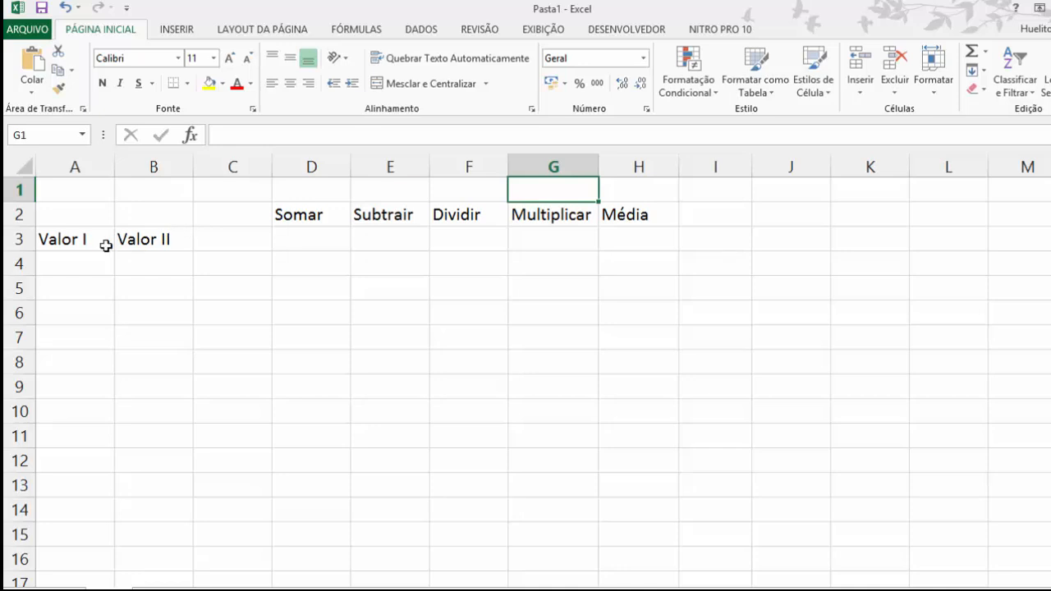
pyautogui.moveTo(12, 227); pyautogui.dragTo(11, 229)
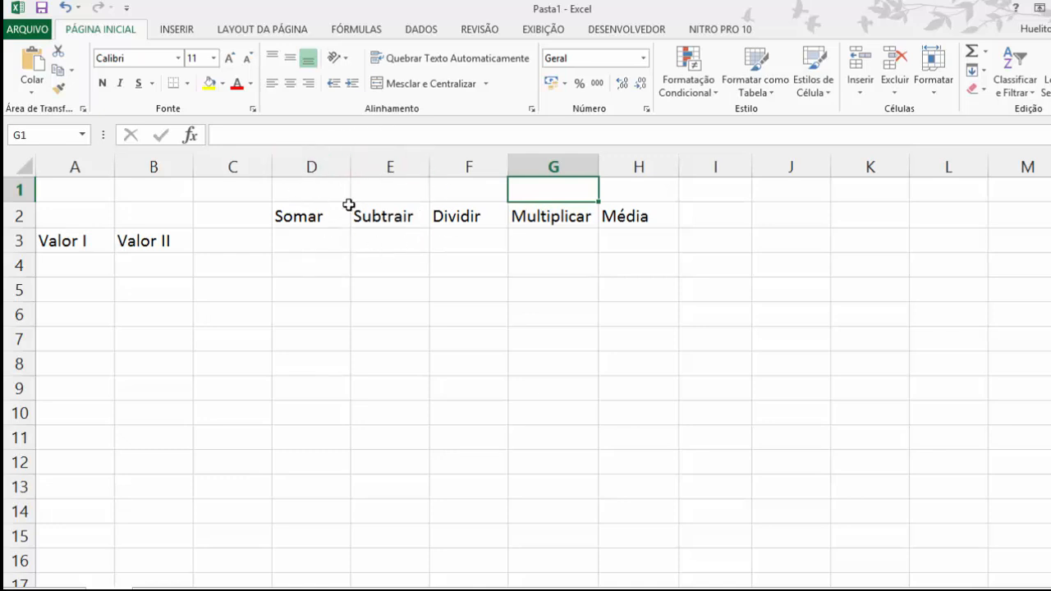
# Step: Insert a blank column before the Subtrair column, and delete it again
pyautogui.rightClick(379, 158)
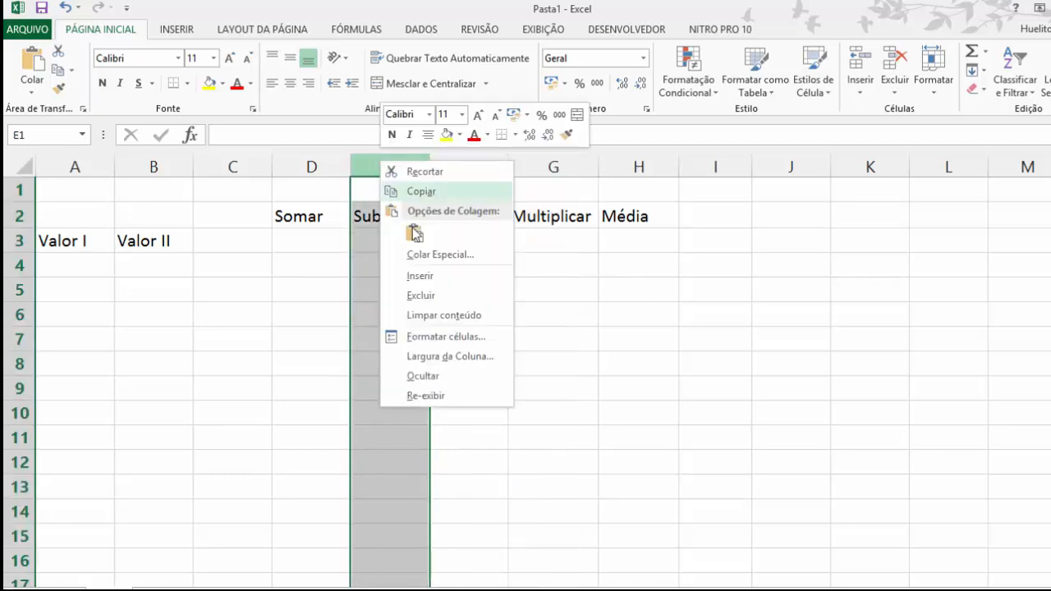
pyautogui.click(420, 277)
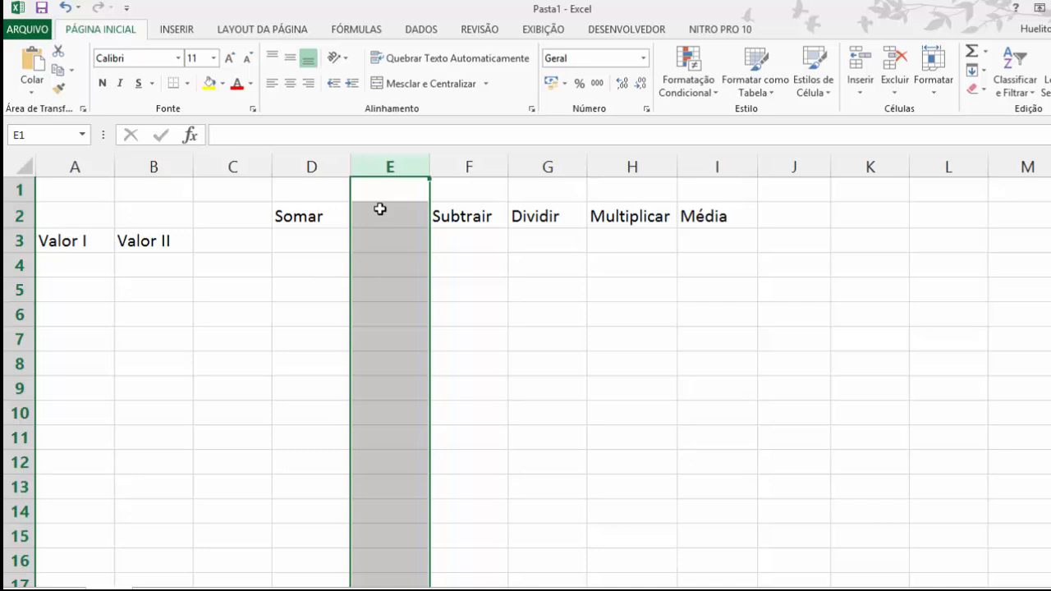
pyautogui.rightClick(394, 164)
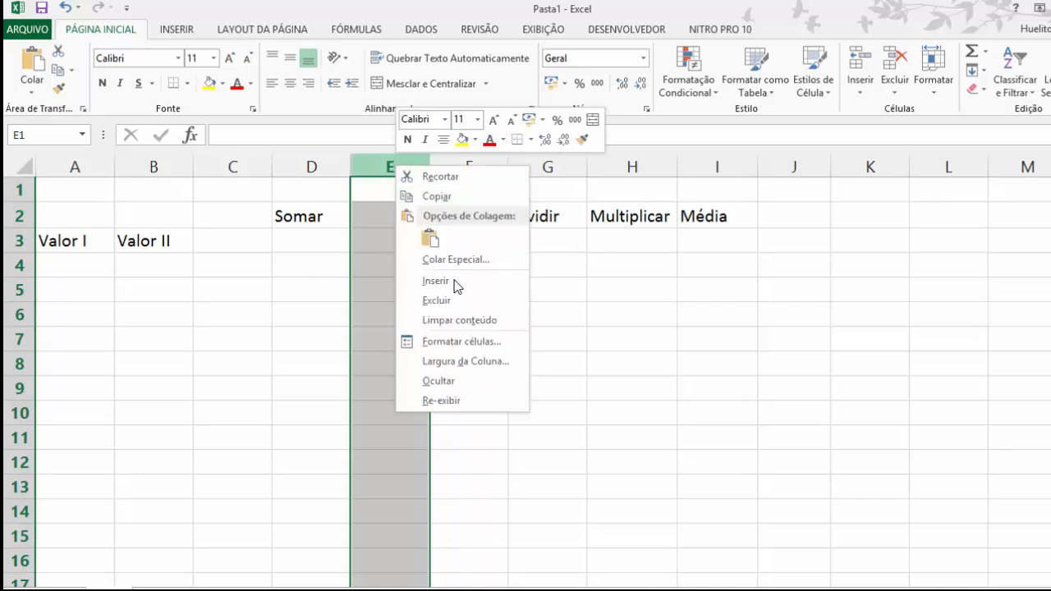
pyautogui.click(457, 303)
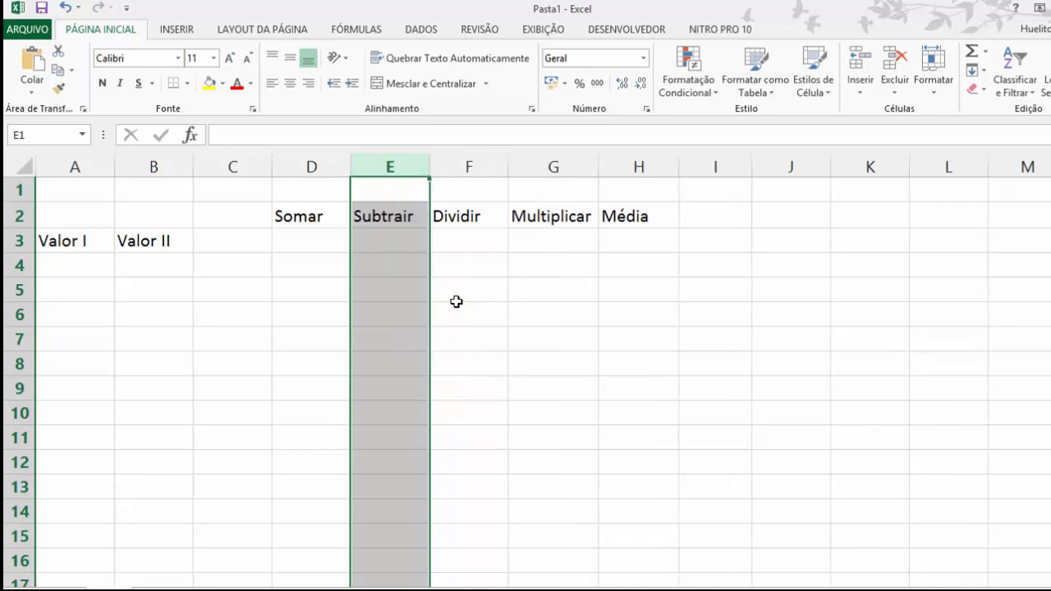
# Step: Insert a blank row above the Valor I and Valor II row, and delete it again
pyautogui.click(120, 298)
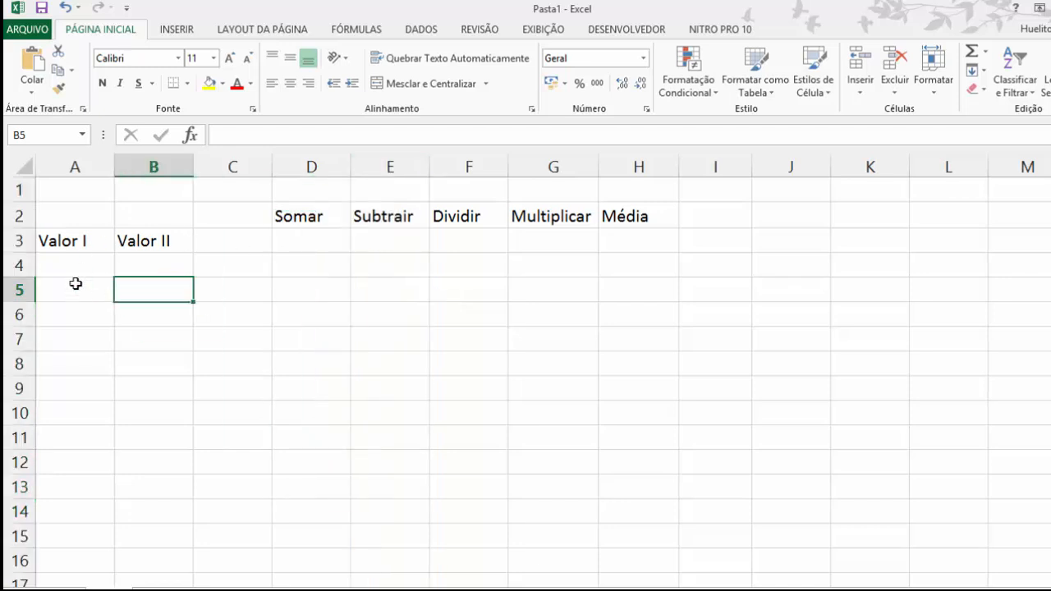
pyautogui.rightClick(10, 241)
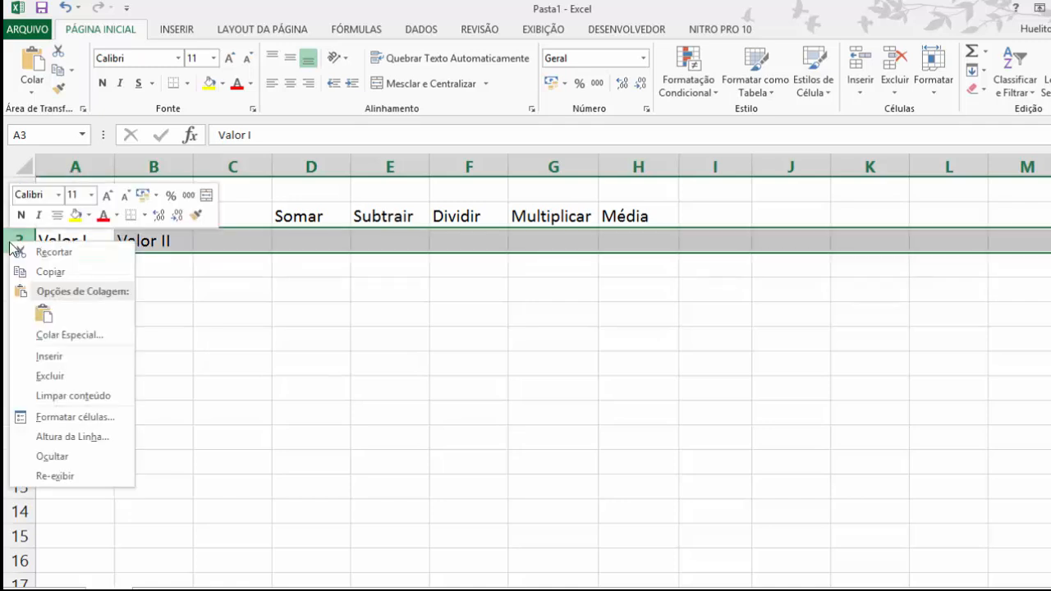
pyautogui.click(49, 357)
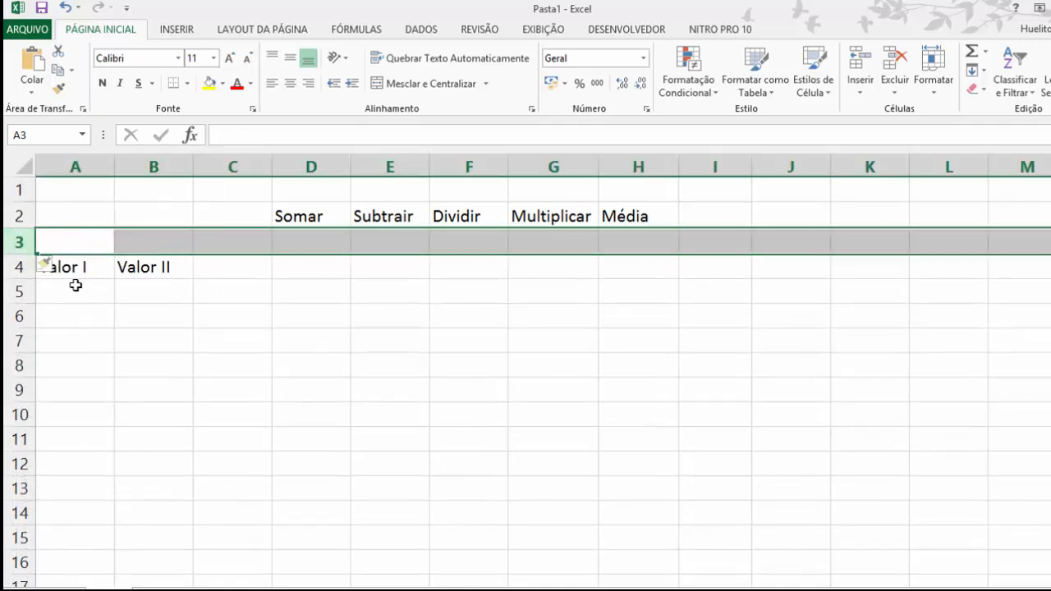
pyautogui.click(75, 285)
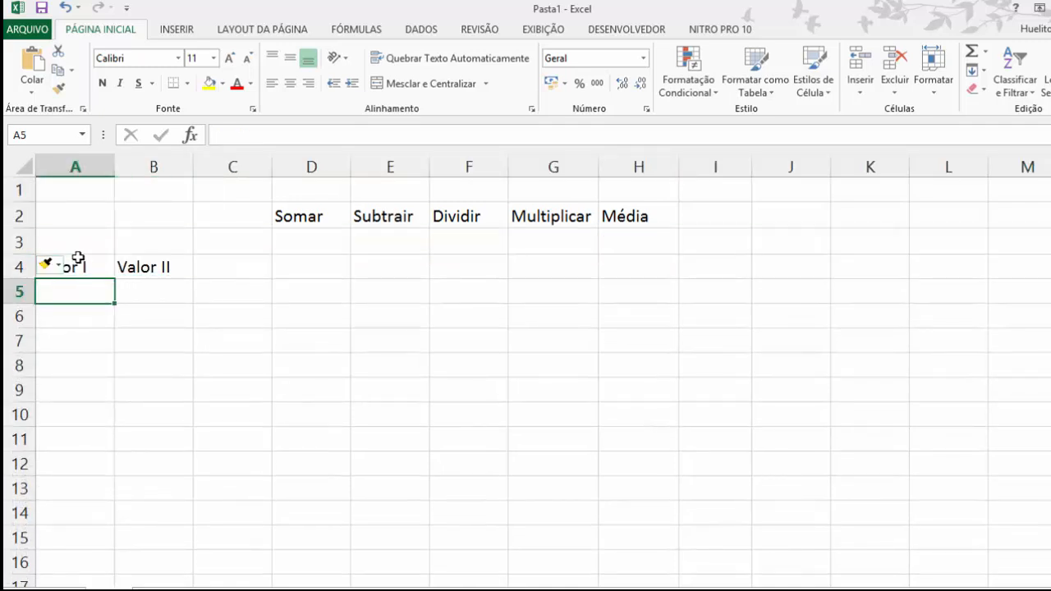
pyautogui.rightClick(10, 242)
pyautogui.click(87, 368)
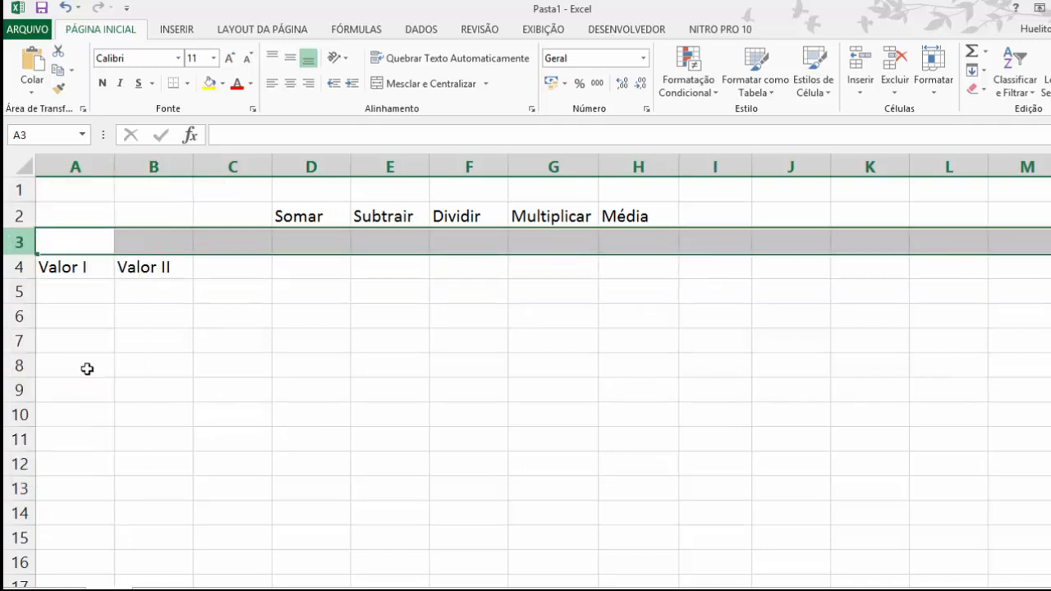
pyautogui.click(410, 285)
pyautogui.click(337, 242)
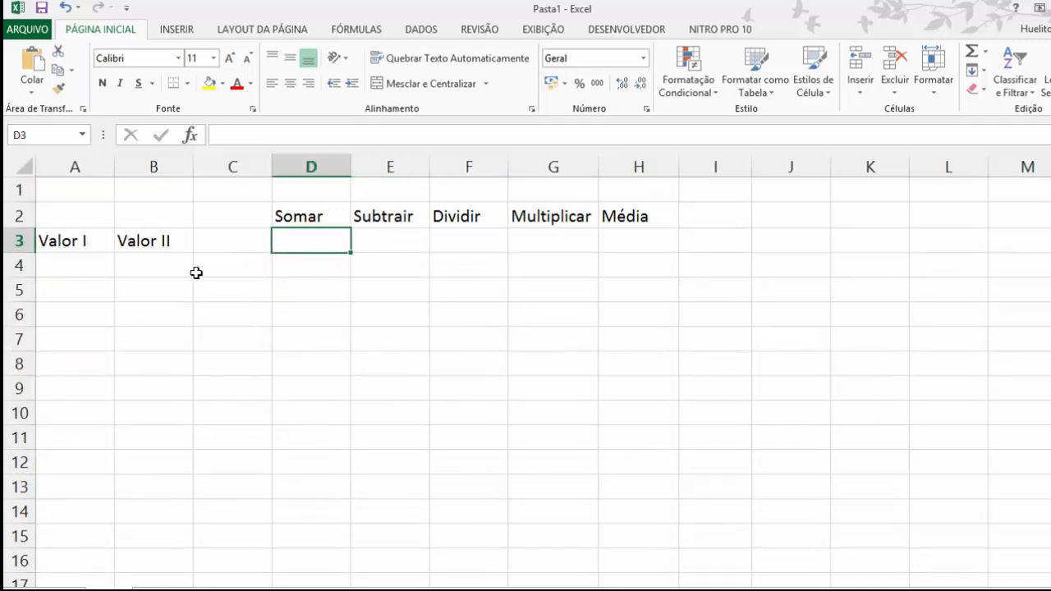
pyautogui.click(67, 241)
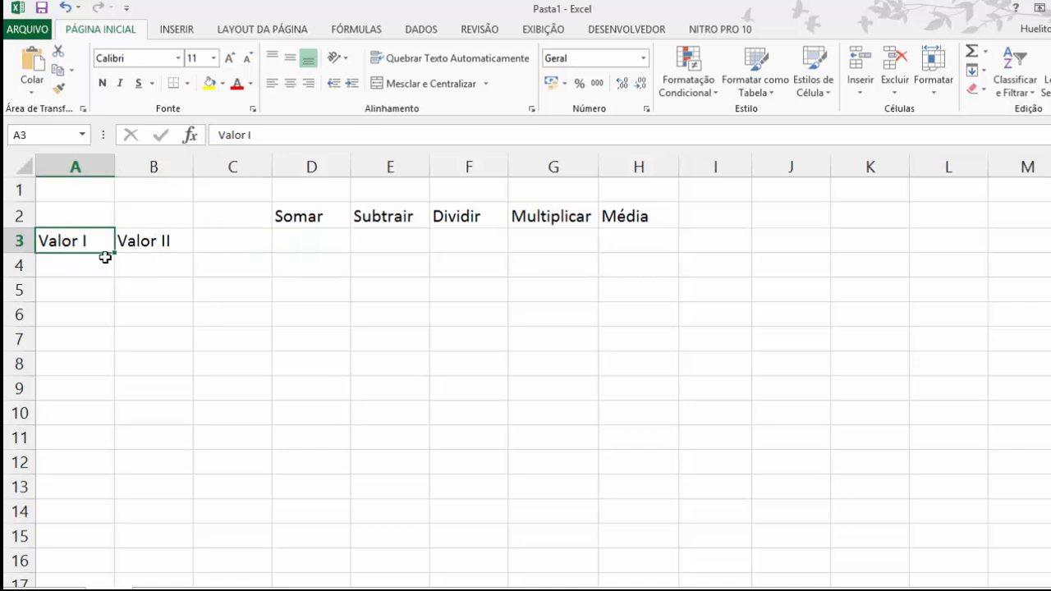
pyautogui.click(147, 246)
pyautogui.click(96, 263)
pyautogui.click(124, 287)
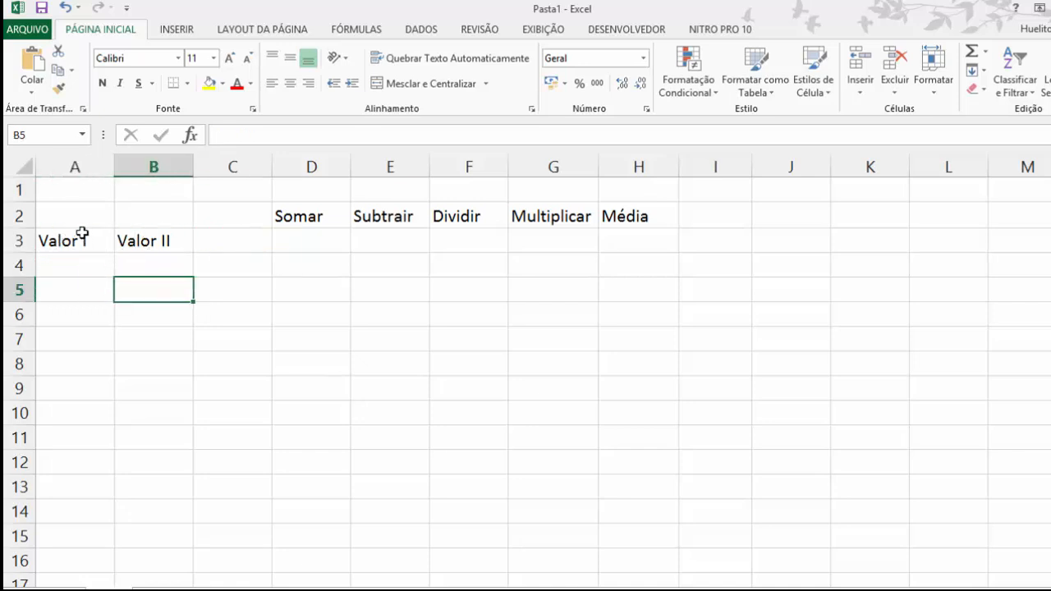
pyautogui.moveTo(82, 234); pyautogui.dragTo(150, 263)
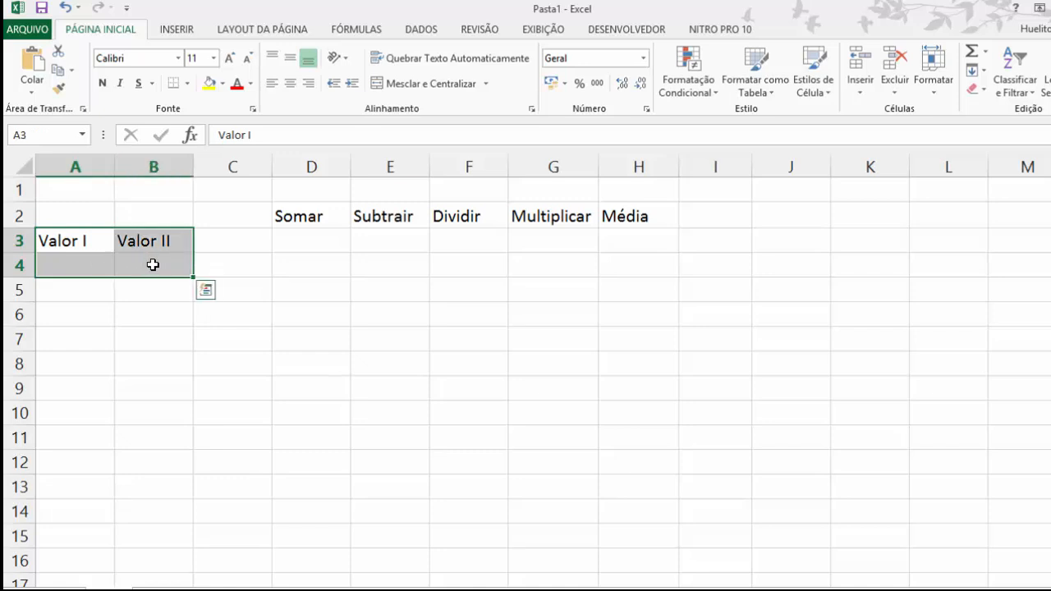
pyautogui.click(122, 293)
# Step: Fill Valor I from A3 down to A6, and clear the copies in A4:A6
pyautogui.click(82, 240)
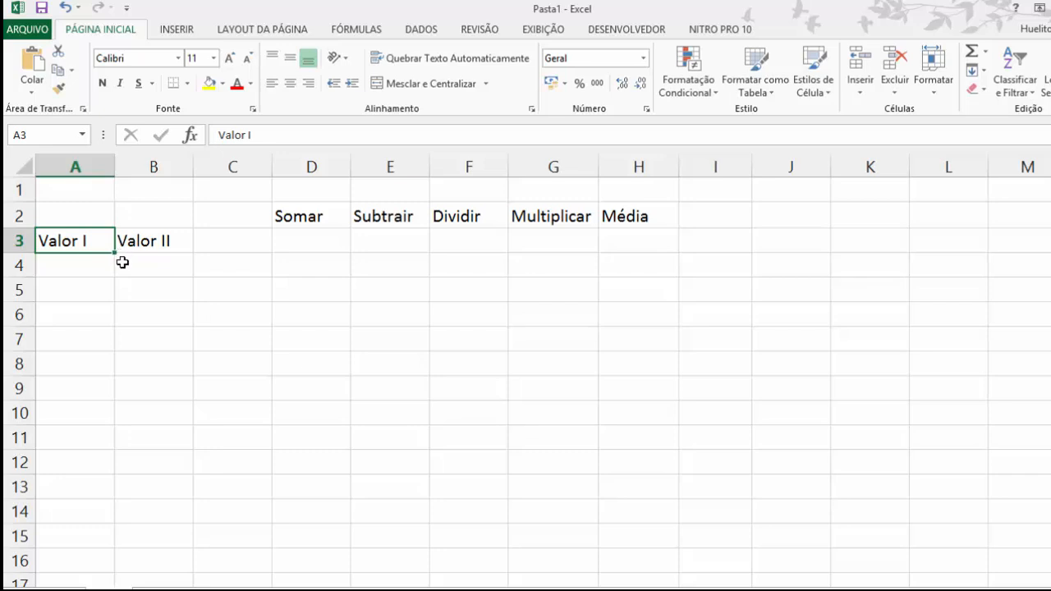
pyautogui.moveTo(115, 252); pyautogui.dragTo(101, 330)
pyautogui.click(161, 276)
pyautogui.moveTo(101, 258); pyautogui.dragTo(84, 311)
pyautogui.click(134, 314)
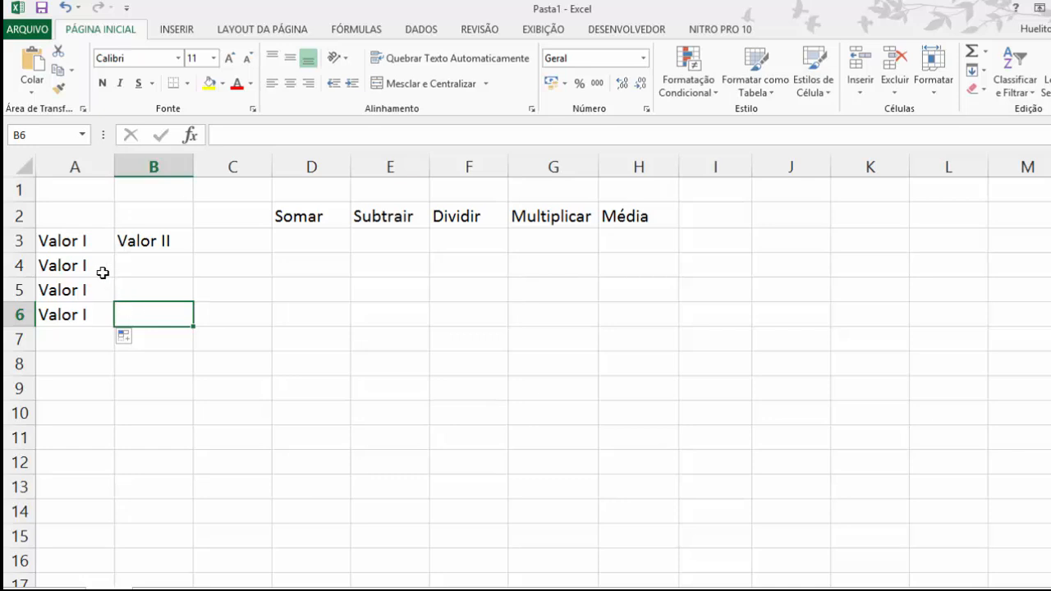
pyautogui.moveTo(98, 269); pyautogui.dragTo(95, 310)
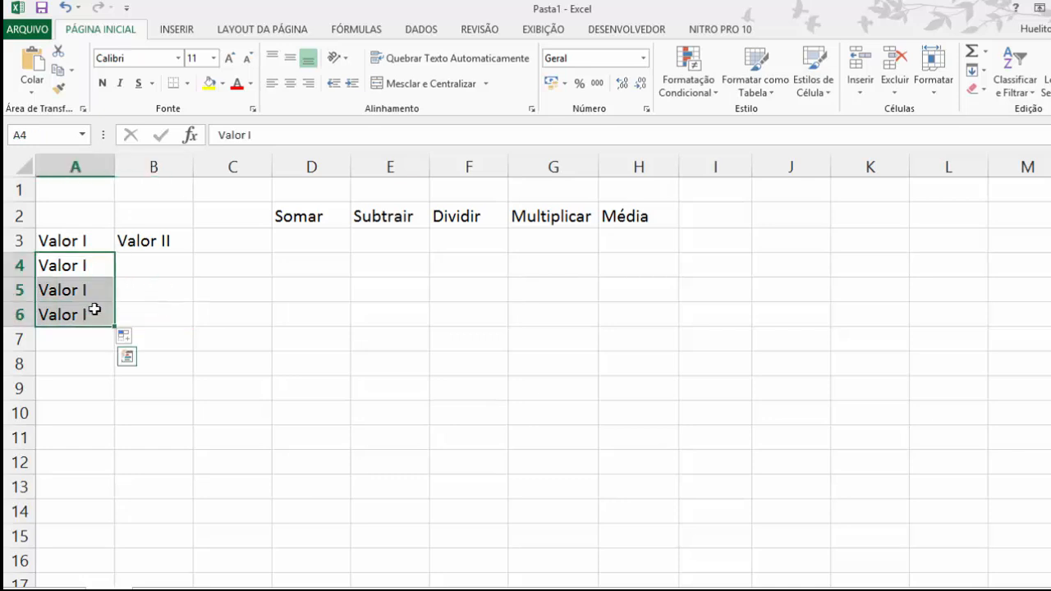
pyautogui.press('Delete')
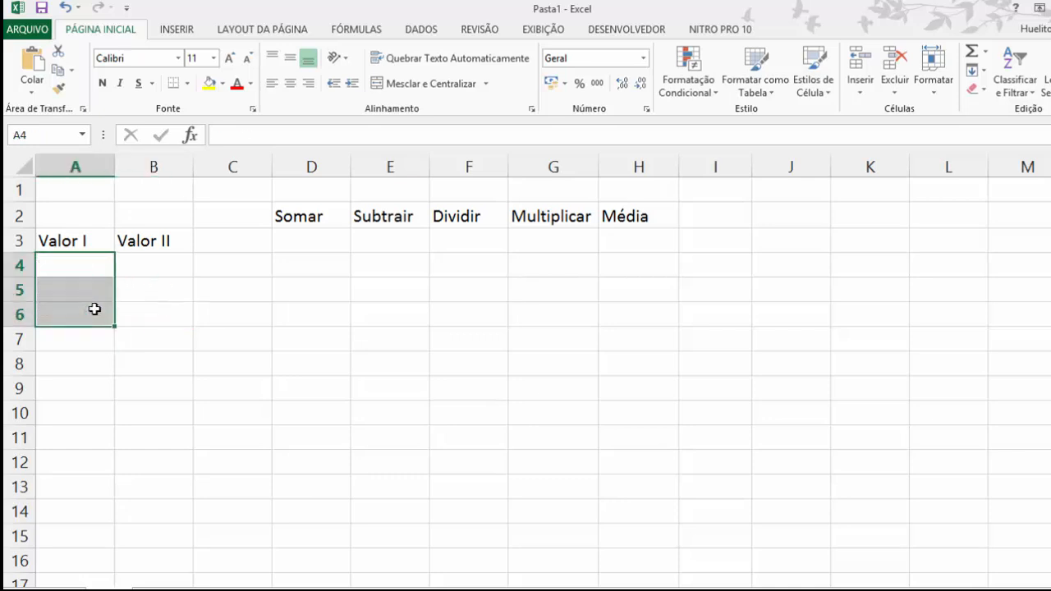
pyautogui.click(145, 279)
pyautogui.click(63, 235)
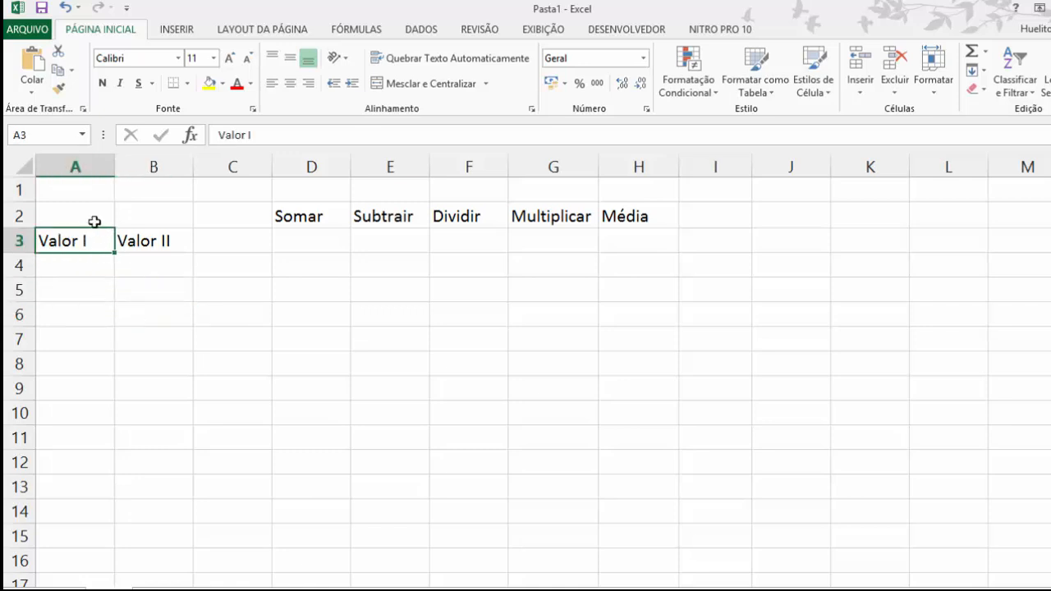
pyautogui.moveTo(92, 232)
pyautogui.mouseDown()
pyautogui.moveTo(94, 207)
pyautogui.moveTo(89, 253)
pyautogui.mouseUp()
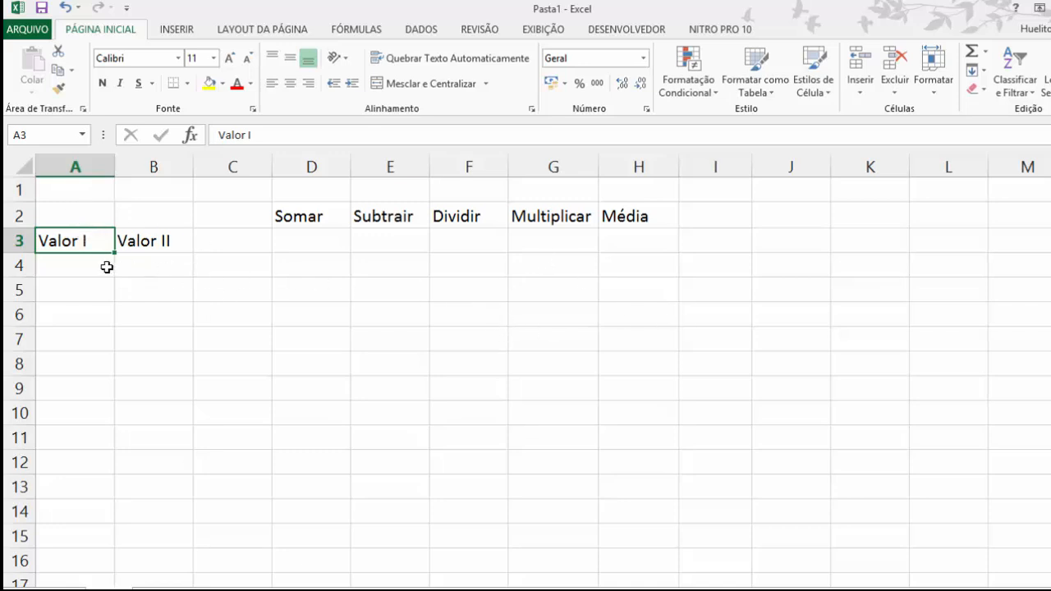
pyautogui.moveTo(103, 239); pyautogui.dragTo(157, 272)
pyautogui.moveTo(279, 281); pyautogui.dragTo(259, 279)
pyautogui.click(70, 240)
pyautogui.moveTo(82, 241); pyautogui.dragTo(153, 273)
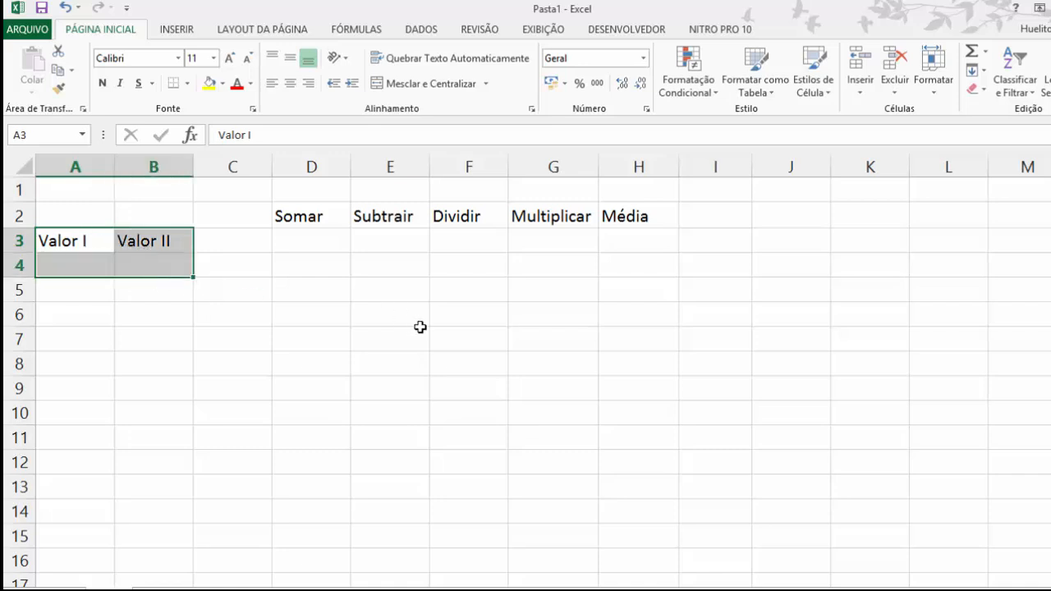
pyautogui.click(256, 289)
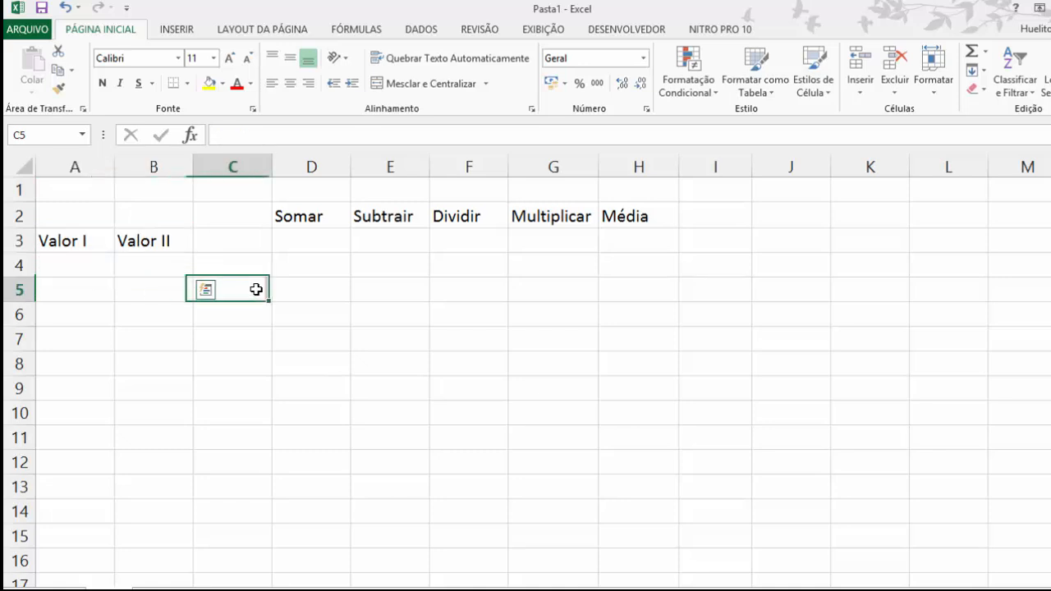
# Step: Move the Valor I heading from A3 up to A2, and undo the move
pyautogui.click(103, 246)
pyautogui.moveTo(98, 225); pyautogui.dragTo(104, 215)
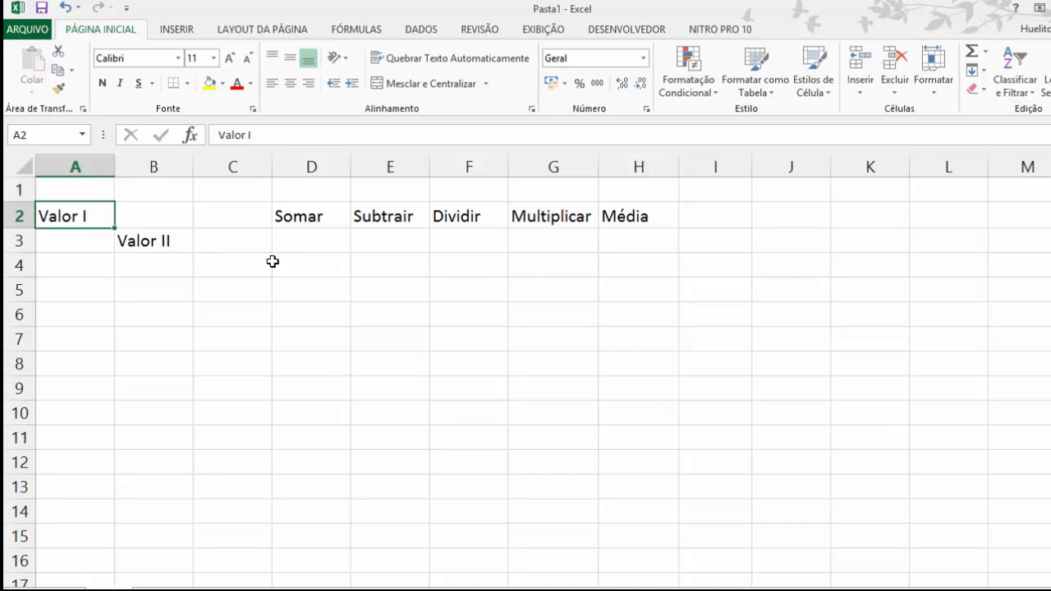
pyautogui.hotkey('ctrl', 'z')
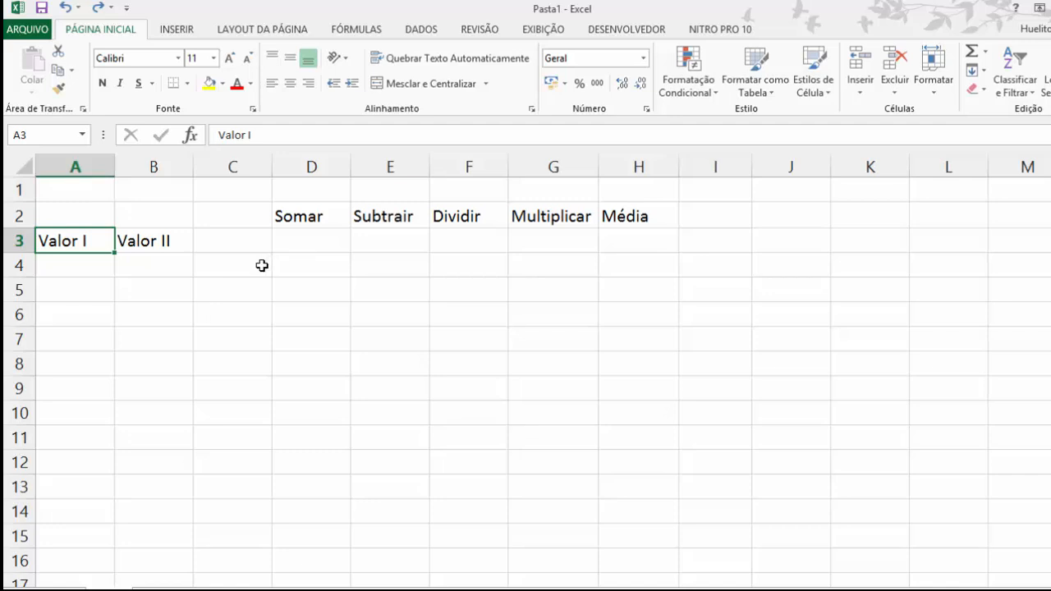
# Step: Center the ranges A3:B4 and D2:H3 both horizontally and vertically
pyautogui.click(132, 283)
pyautogui.moveTo(81, 239); pyautogui.dragTo(153, 269)
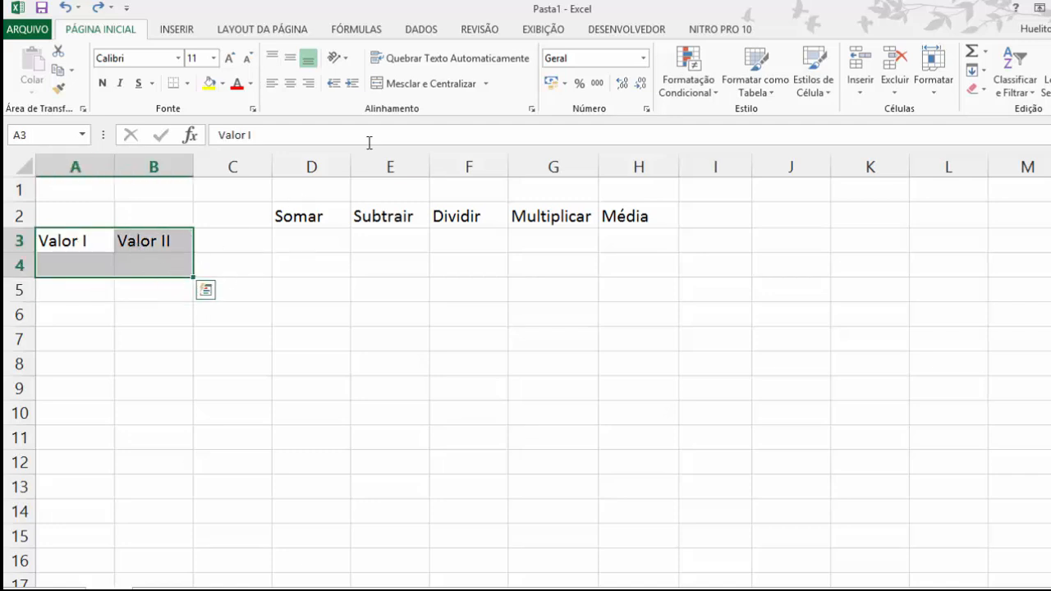
pyautogui.click(290, 84)
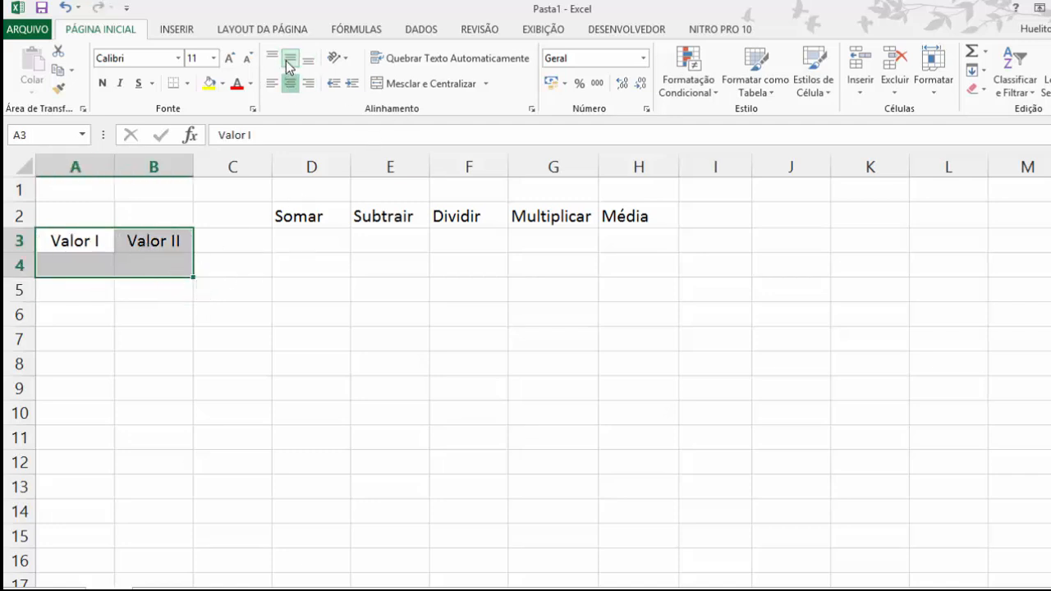
pyautogui.click(298, 238)
pyautogui.moveTo(308, 214); pyautogui.dragTo(612, 239)
pyautogui.click(290, 83)
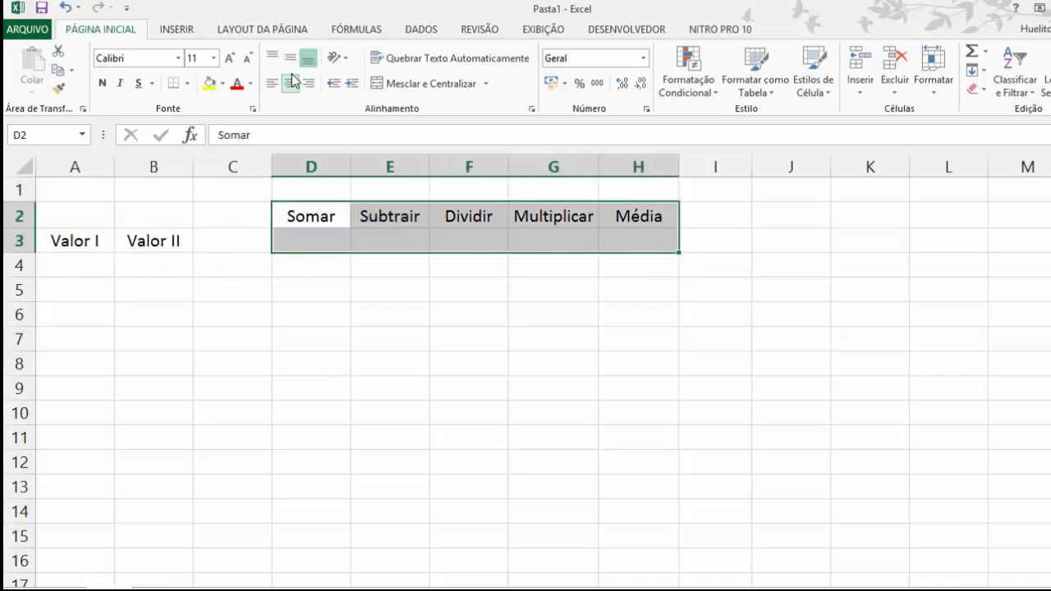
pyautogui.click(293, 284)
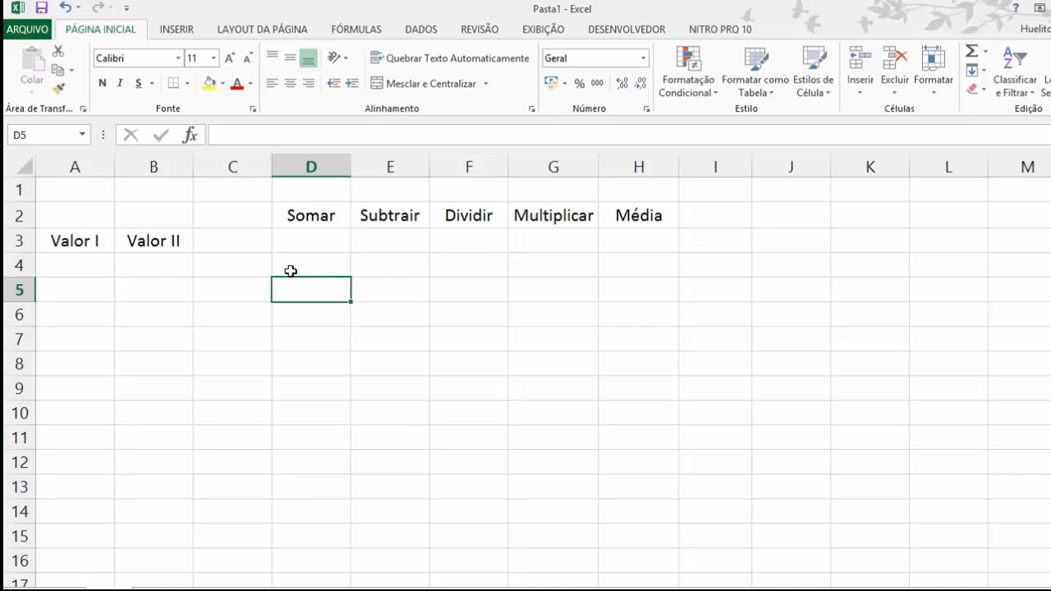
# Step: Enter the formula =soma(A4;B4) in D3 under Somar to add the two values
pyautogui.click(81, 266)
pyautogui.click(288, 243)
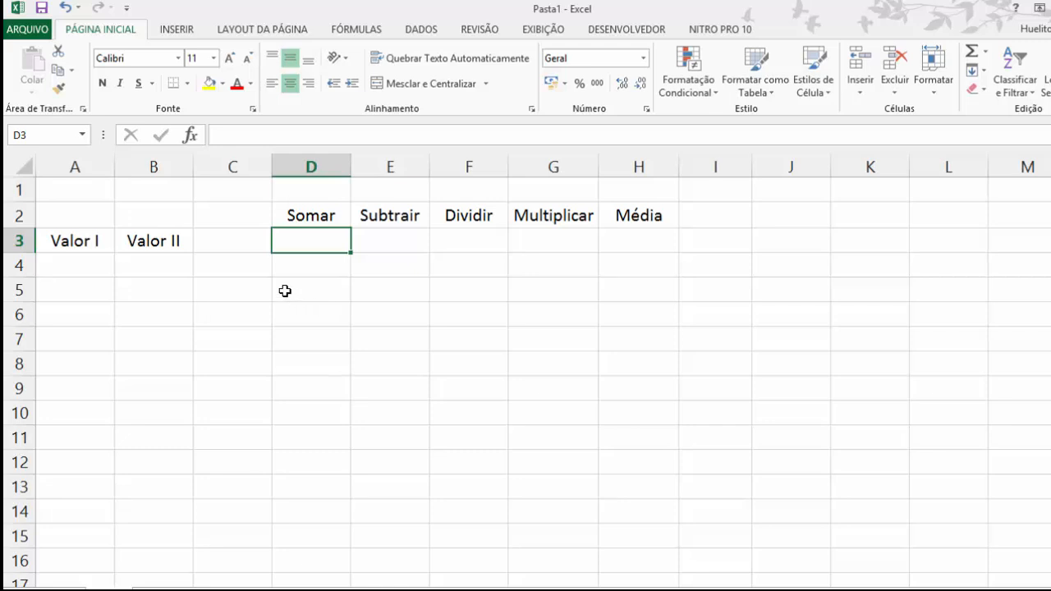
pyautogui.click(82, 266)
pyautogui.click(159, 270)
pyautogui.click(314, 238)
pyautogui.write('=s')
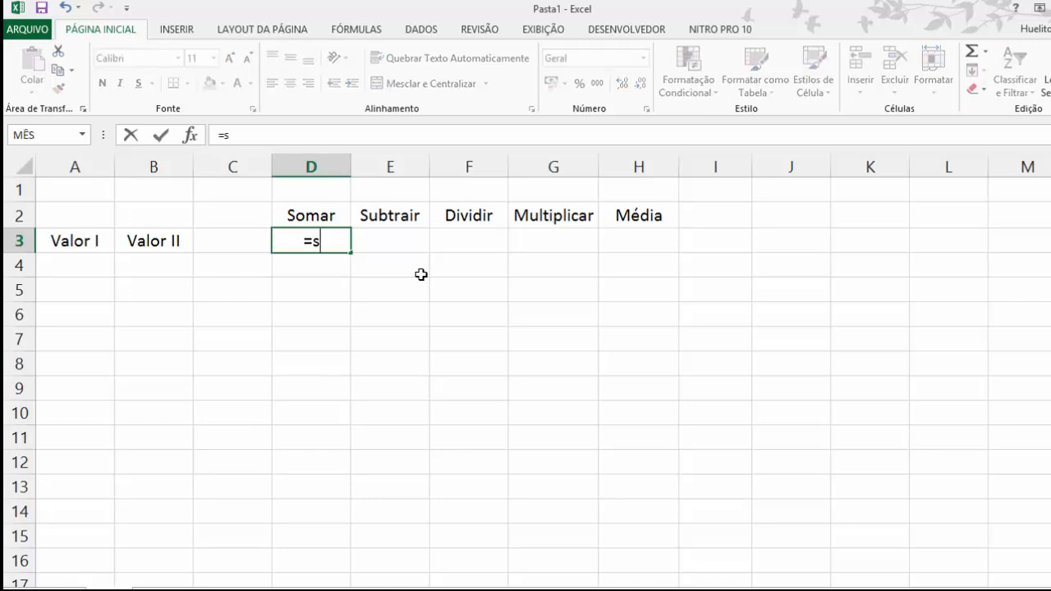
pyautogui.write('oma(')
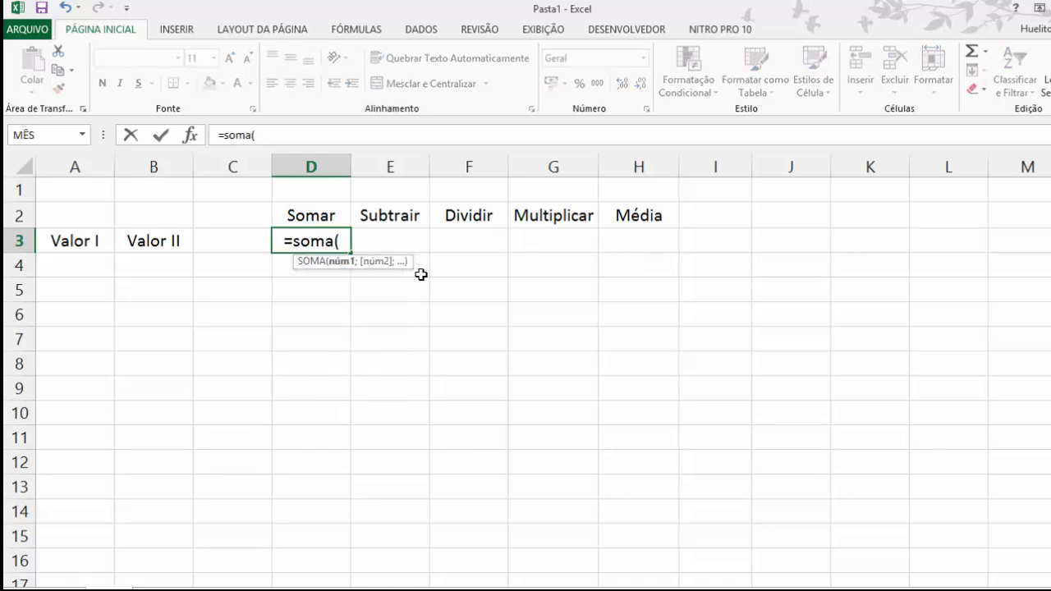
pyautogui.click(81, 267)
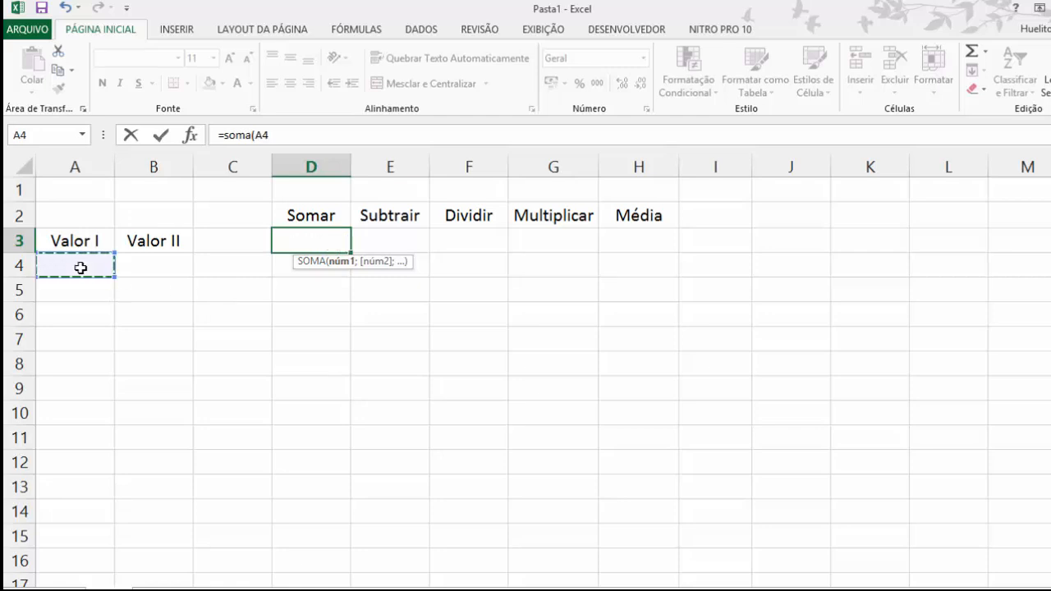
pyautogui.write(';')
pyautogui.click(125, 269)
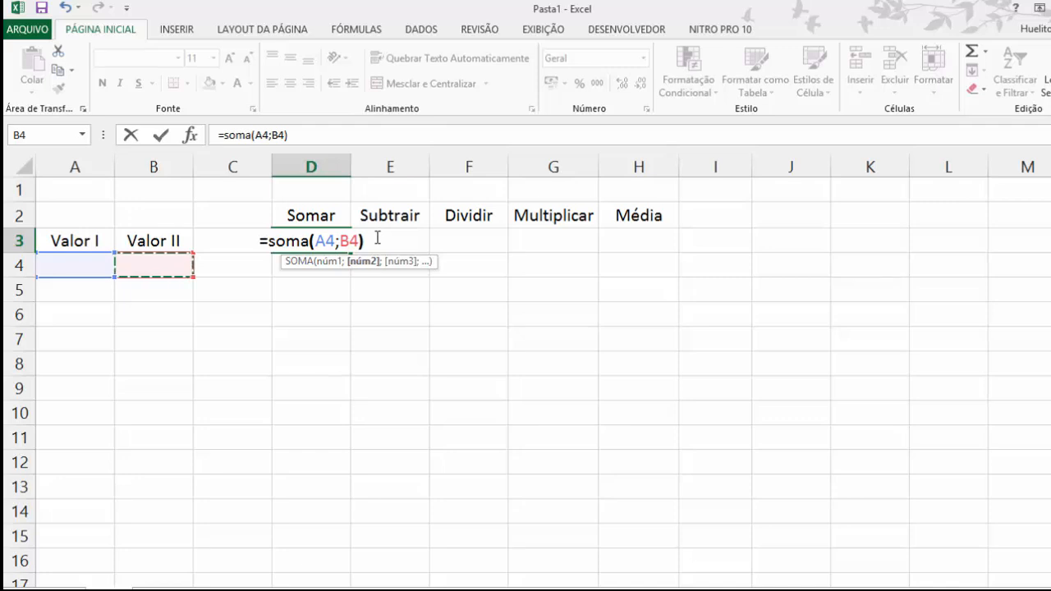
pyautogui.write(')')
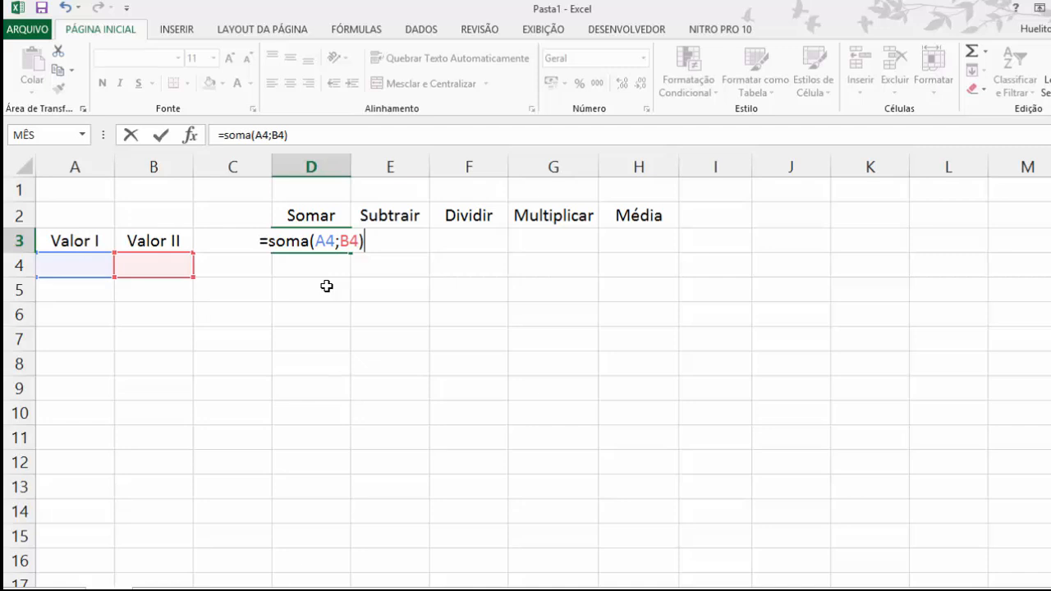
pyautogui.press('Return')
# Step: Enter the formula =A4-B4 in E3 under Subtrair to subtract the second value from the first
pyautogui.press('Up')
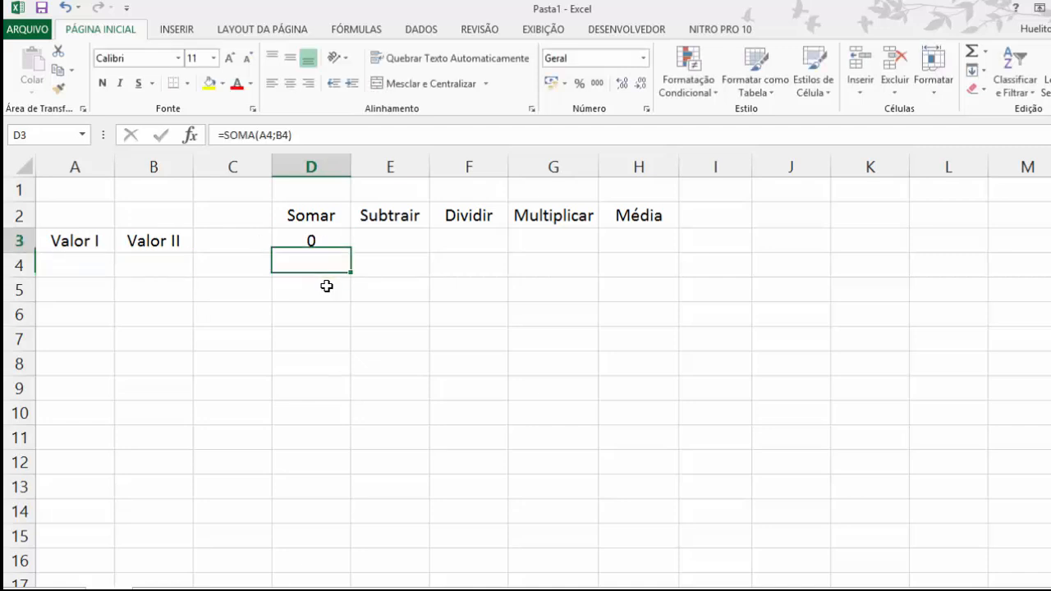
pyautogui.press('Right')
pyautogui.write('=')
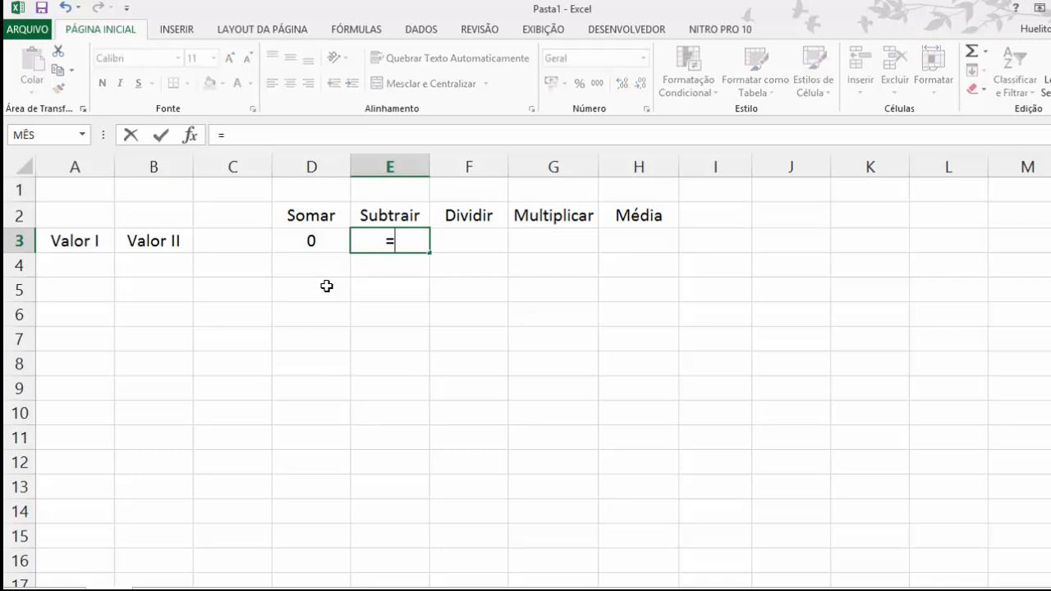
pyautogui.click(65, 267)
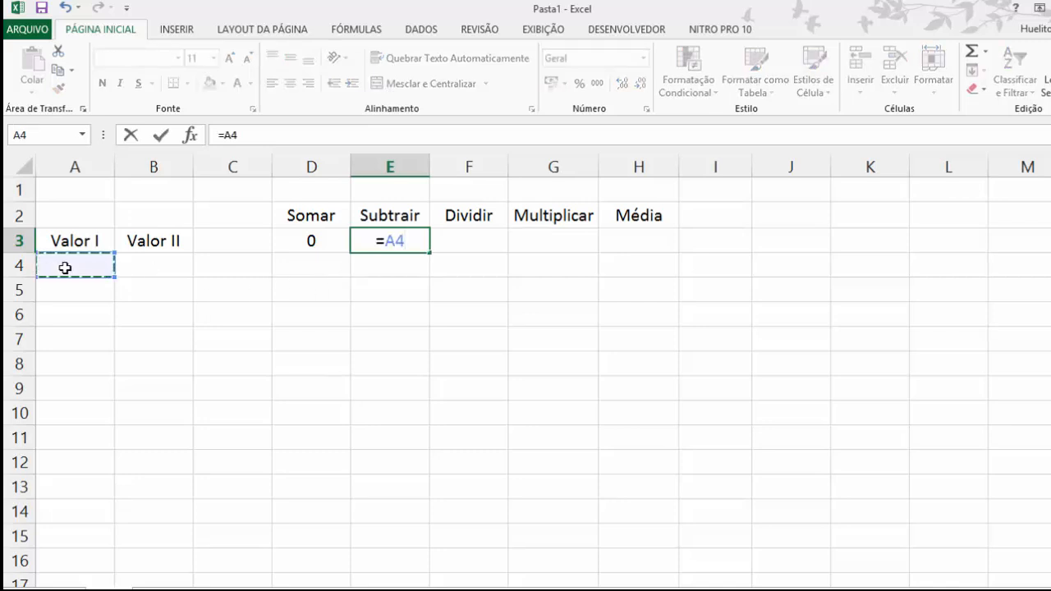
pyautogui.write('-')
pyautogui.click(147, 266)
pyautogui.press('Return')
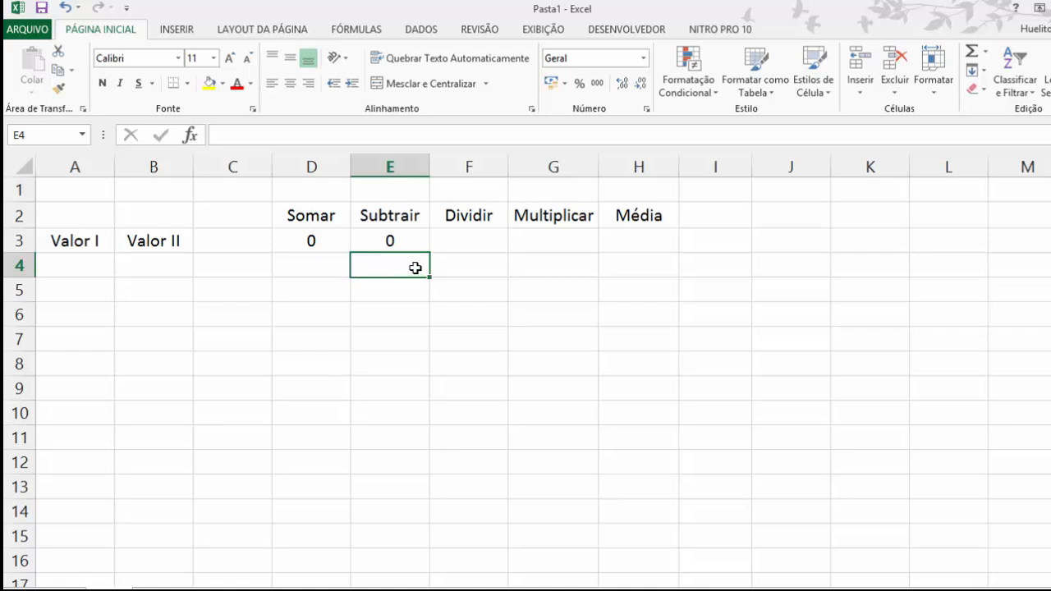
# Step: Re-enter the subtraction formula =A4-B4 in E3 under Subtrair, using references to the two value cells
pyautogui.click(403, 240)
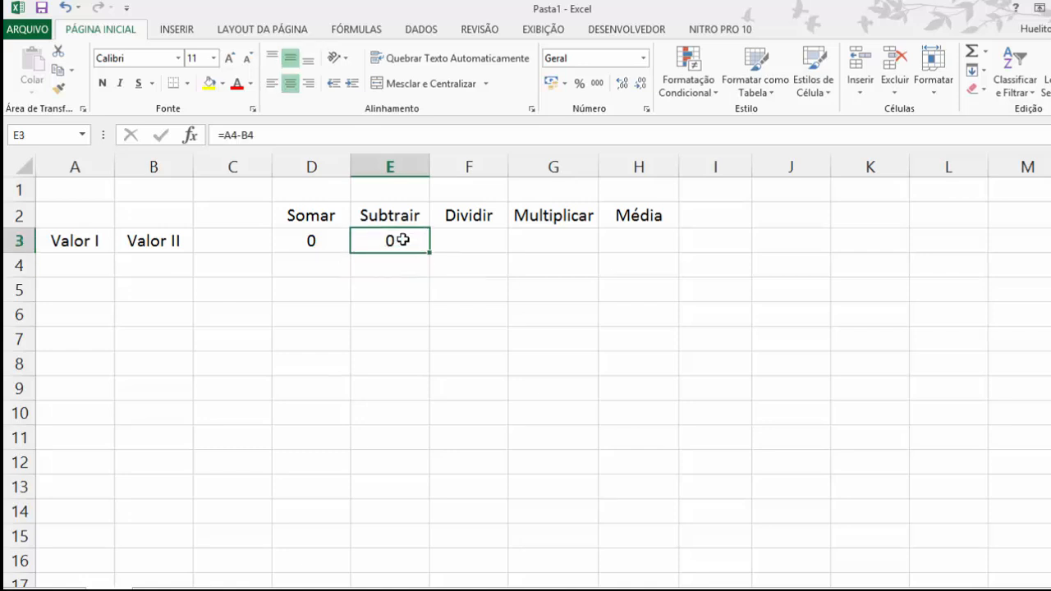
pyautogui.write('=')
pyautogui.click(71, 262)
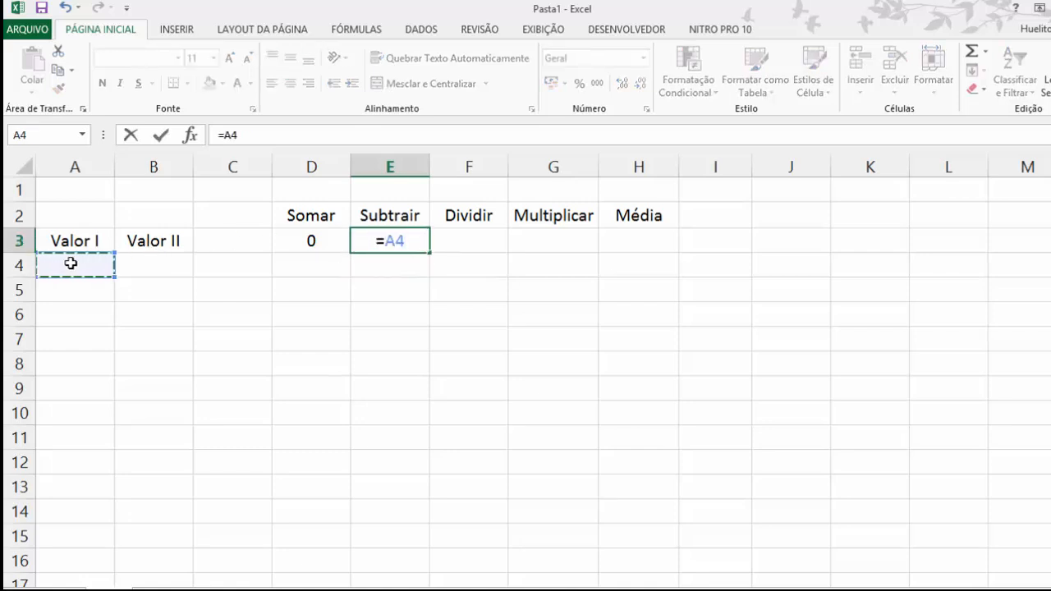
pyautogui.write('-')
pyautogui.click(153, 264)
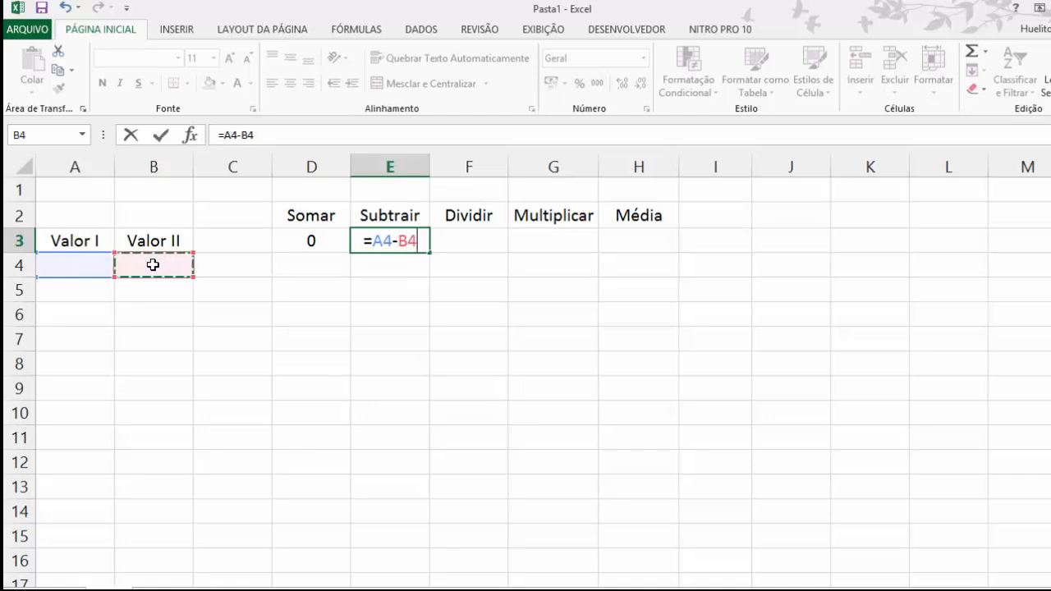
pyautogui.press('Return')
# Step: Enter the formula =A4/B4 in F3 under Dividir to divide the first value by the second
pyautogui.click(458, 243)
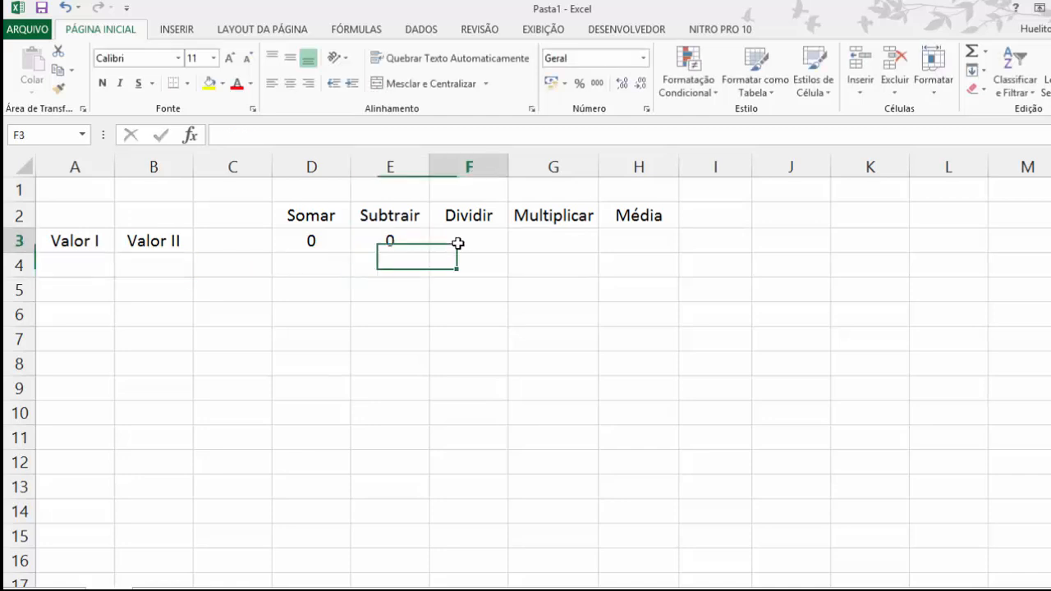
pyautogui.write('=')
pyautogui.click(76, 270)
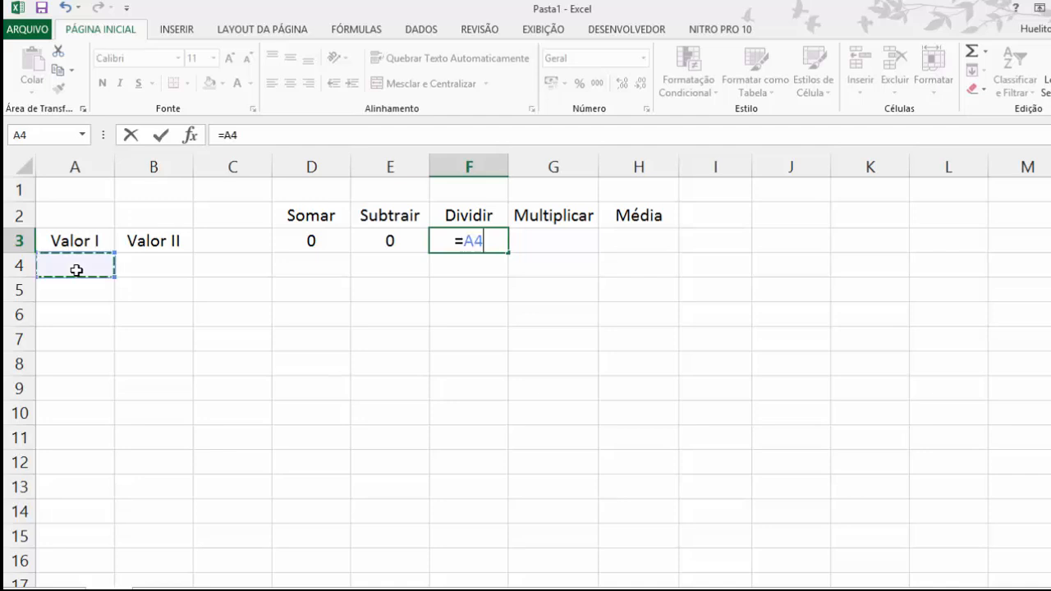
pyautogui.write('/')
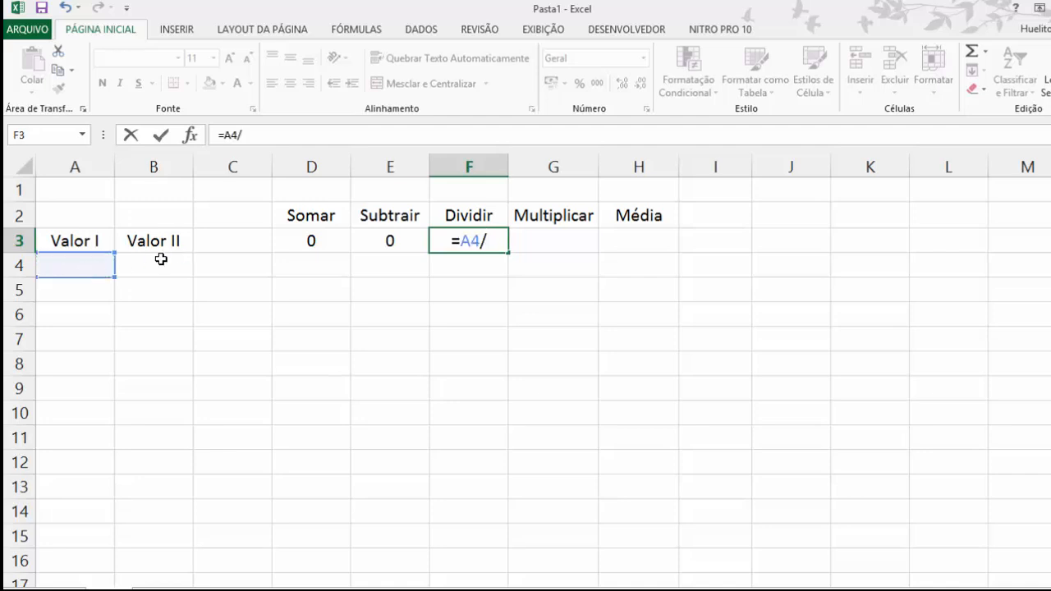
pyautogui.click(161, 259)
pyautogui.hotkey('ctrl', 'Return')
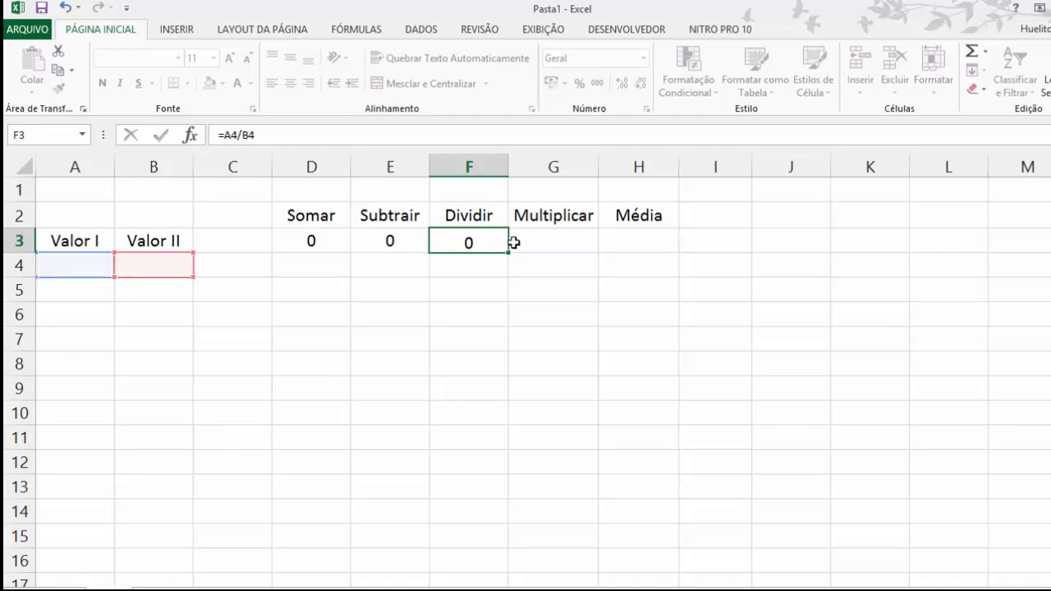
pyautogui.click(517, 242)
pyautogui.click(94, 268)
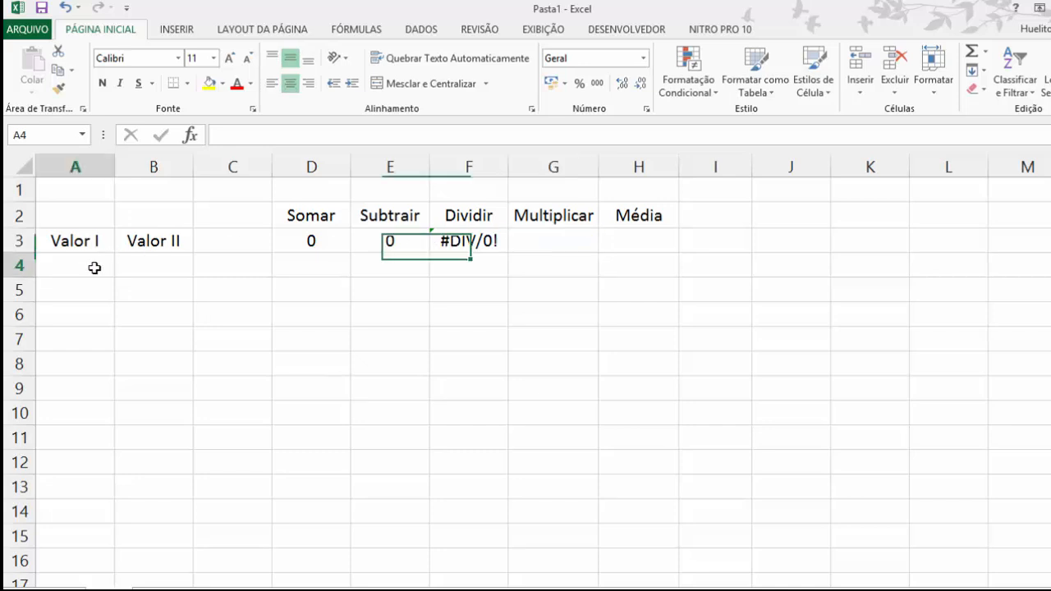
pyautogui.write('*')
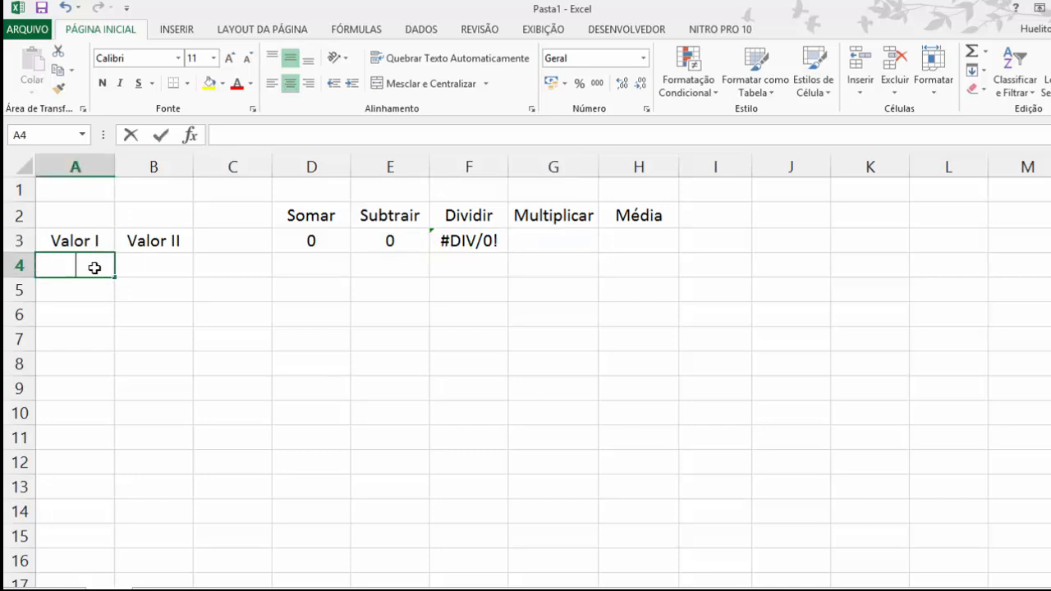
pyautogui.press('Escape')
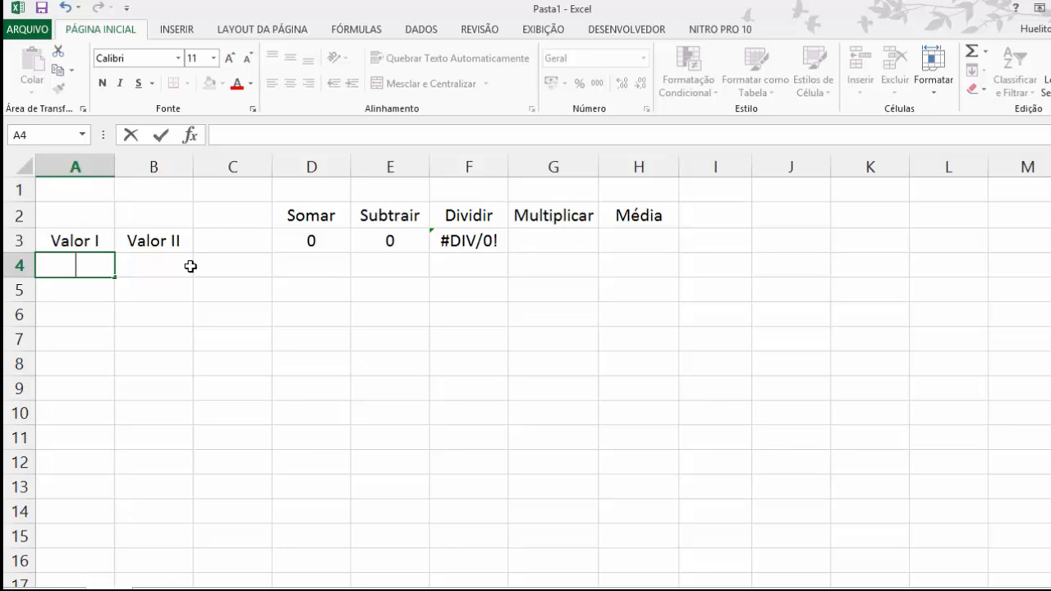
# Step: Enter the formula =A4*B4 in G3 under Multiplicar to multiply the two values
pyautogui.click(535, 240)
pyautogui.write('=')
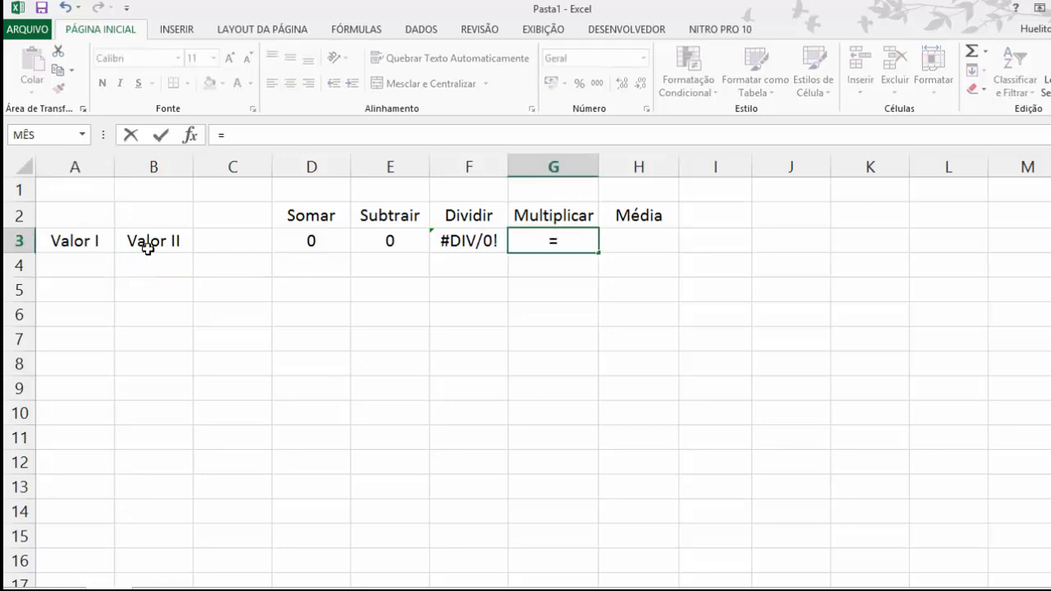
pyautogui.click(55, 254)
pyautogui.write('*')
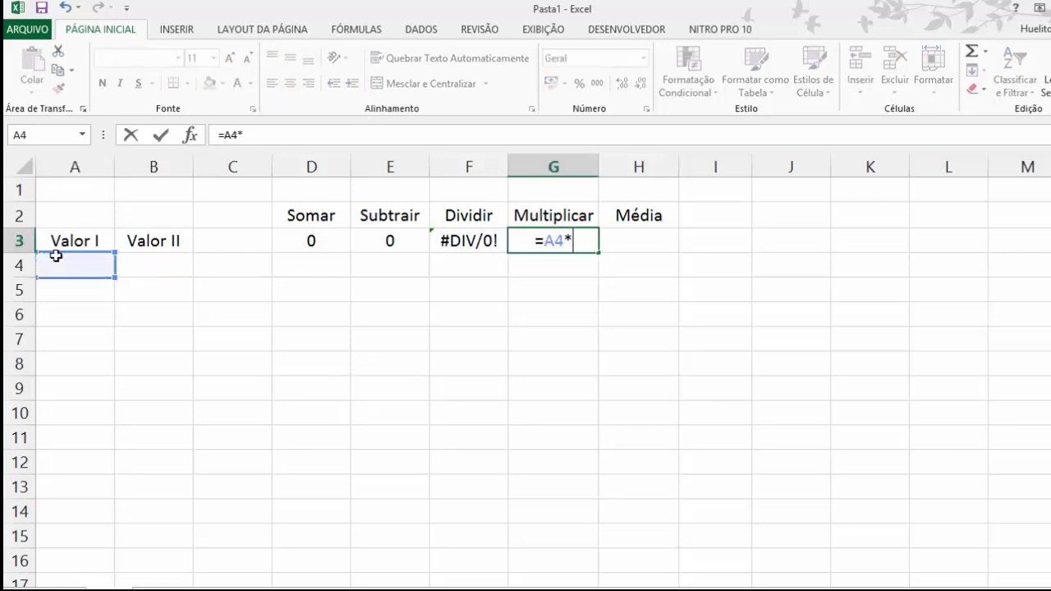
pyautogui.click(150, 266)
pyautogui.press('Return')
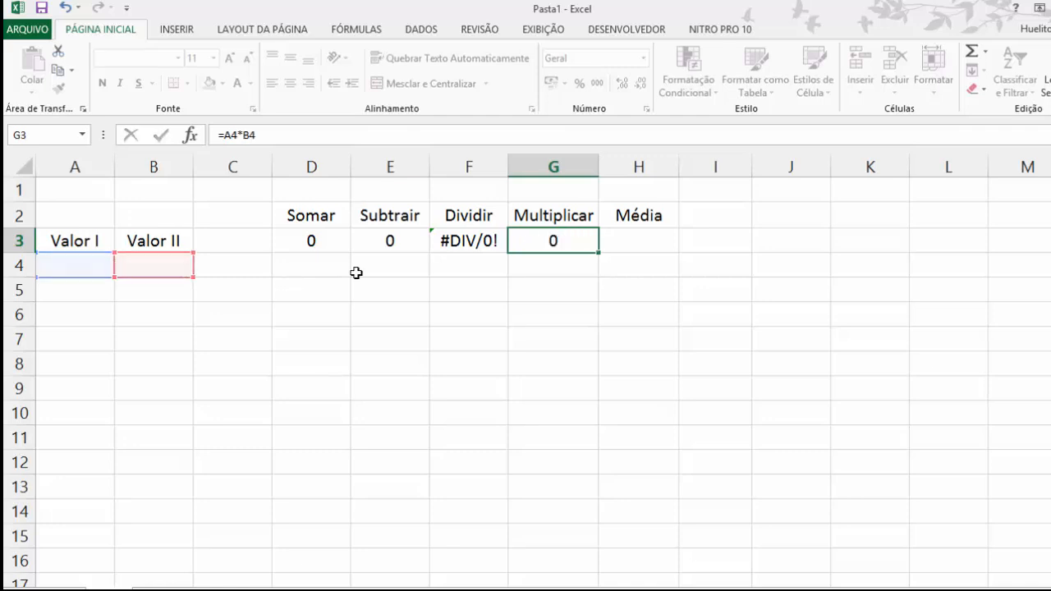
# Step: Enter the formula =média(A4;B4) in H3 under Média to average the two values
pyautogui.click(662, 246)
pyautogui.write('=médi')
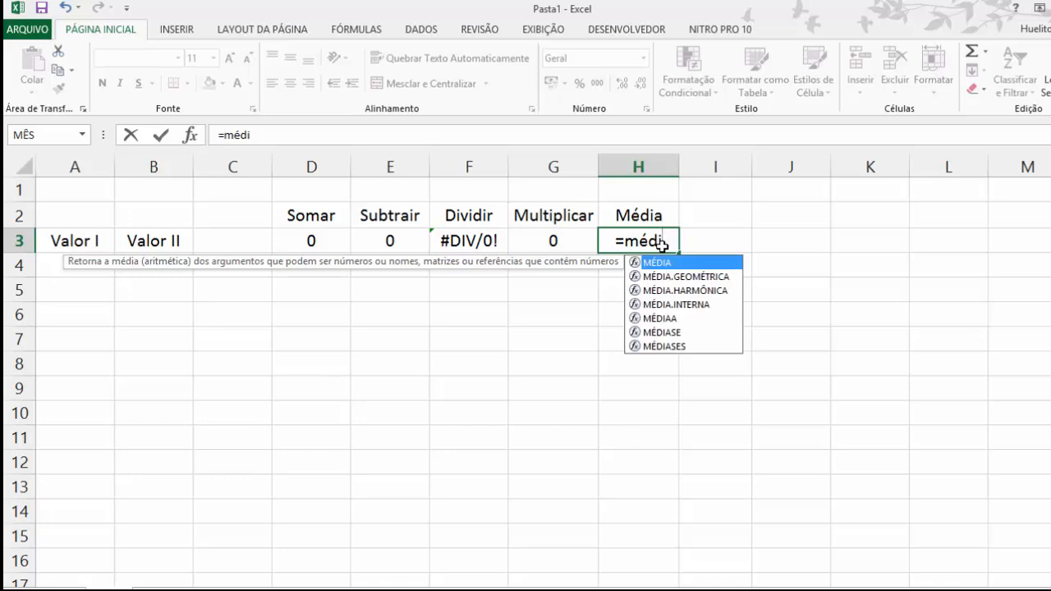
pyautogui.write('a(')
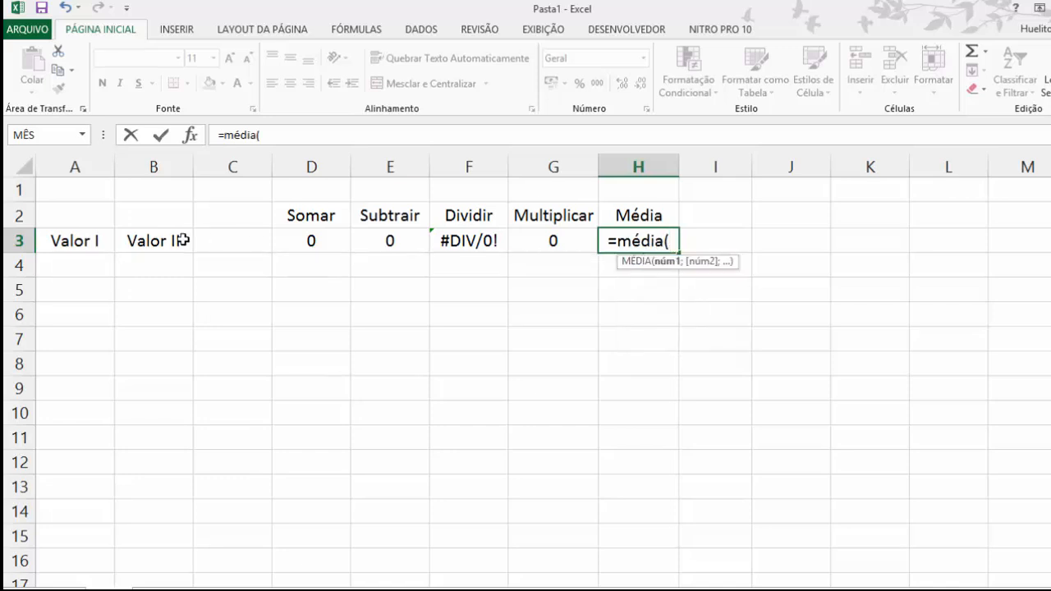
pyautogui.click(70, 268)
pyautogui.write(';')
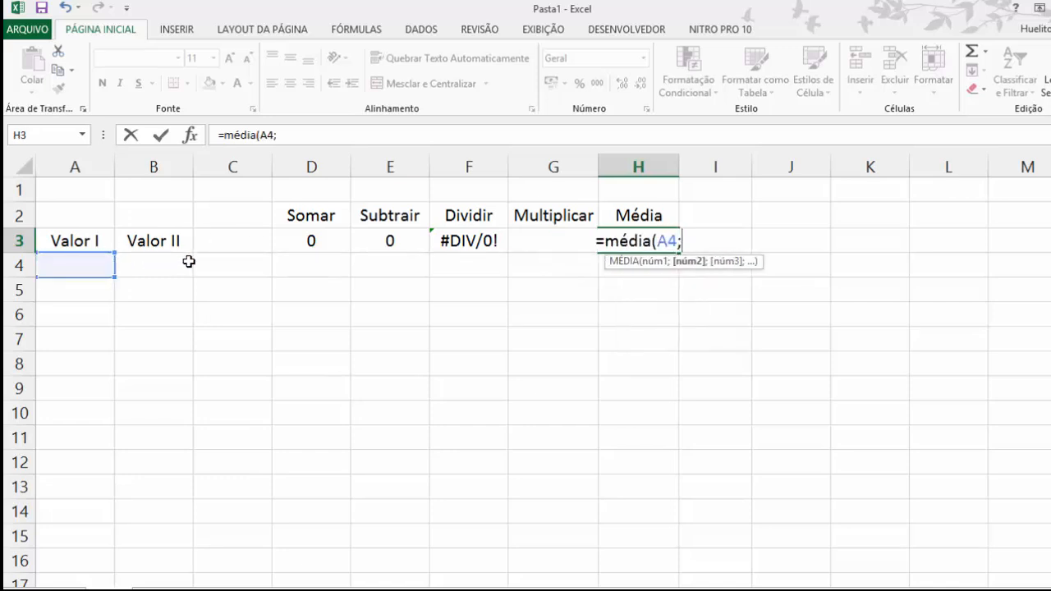
pyautogui.click(175, 265)
pyautogui.write(')')
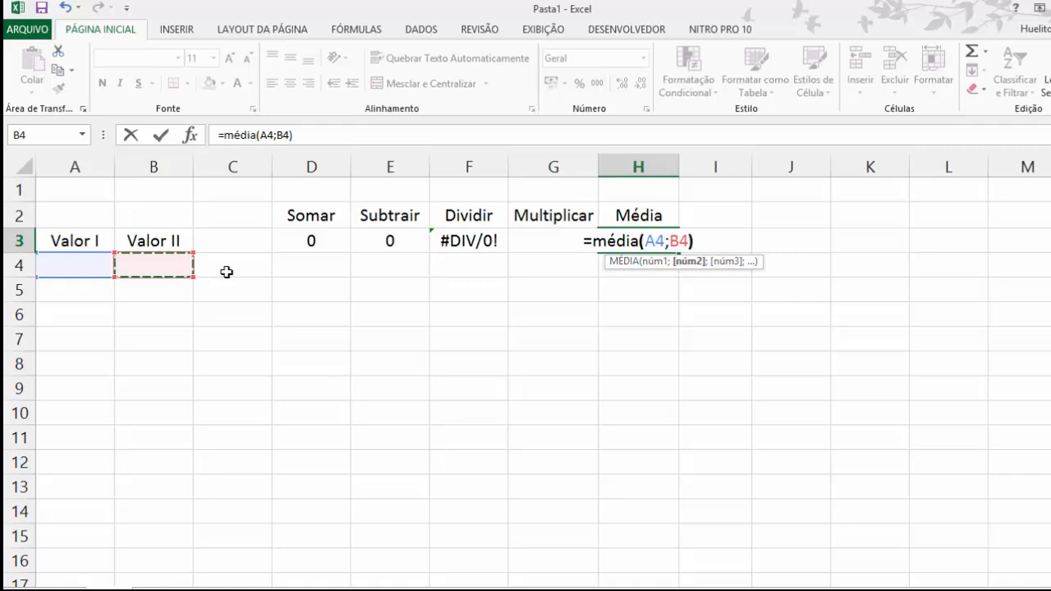
pyautogui.press('Return')
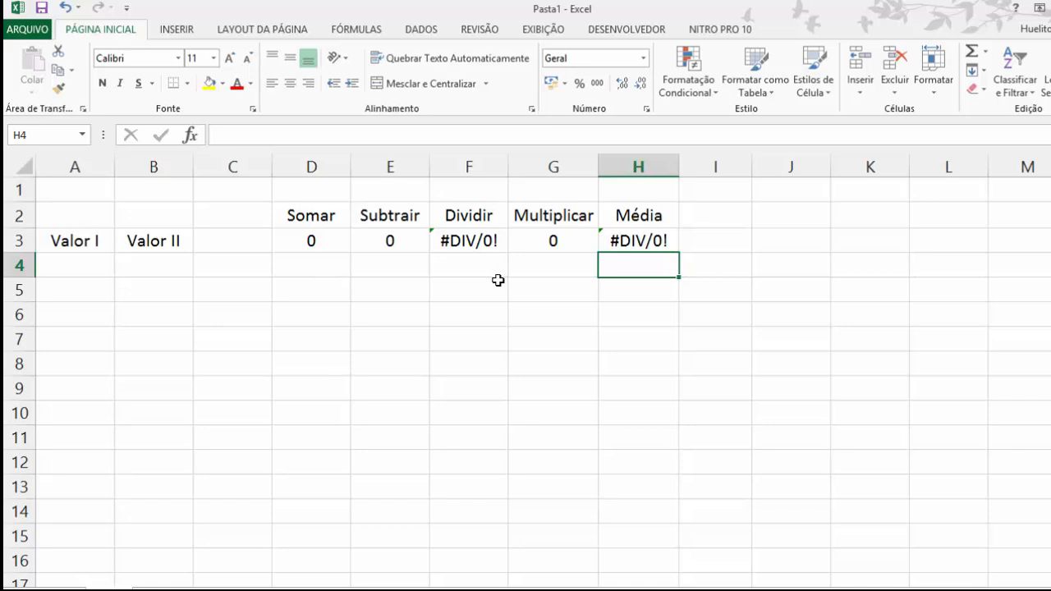
# Step: Enter the test values 10 in A4 under Valor I and 2 in B4 under Valor II
pyautogui.click(51, 266)
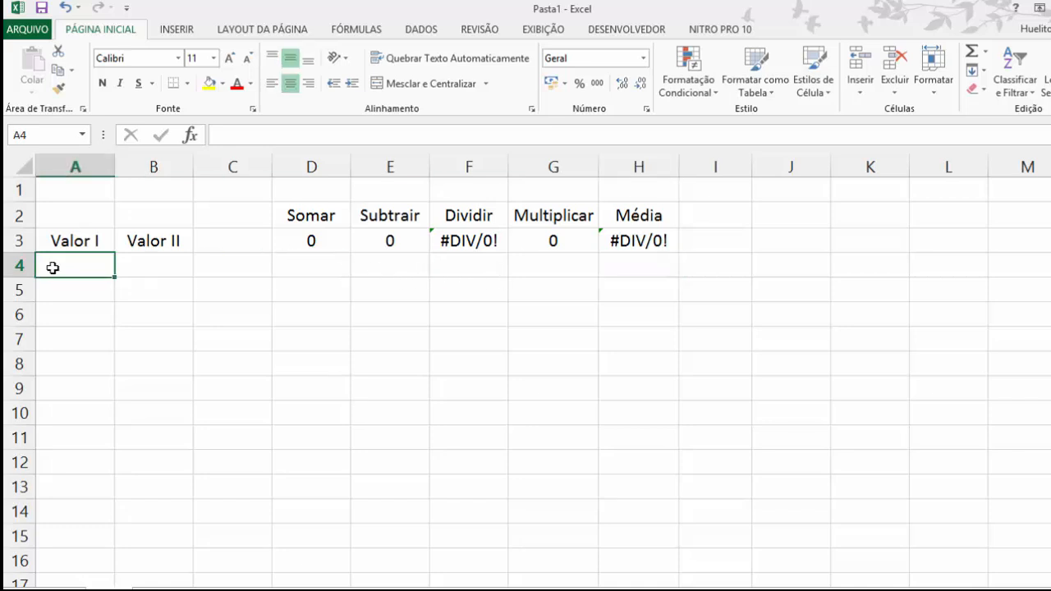
pyautogui.write('10')
pyautogui.press('Tab')
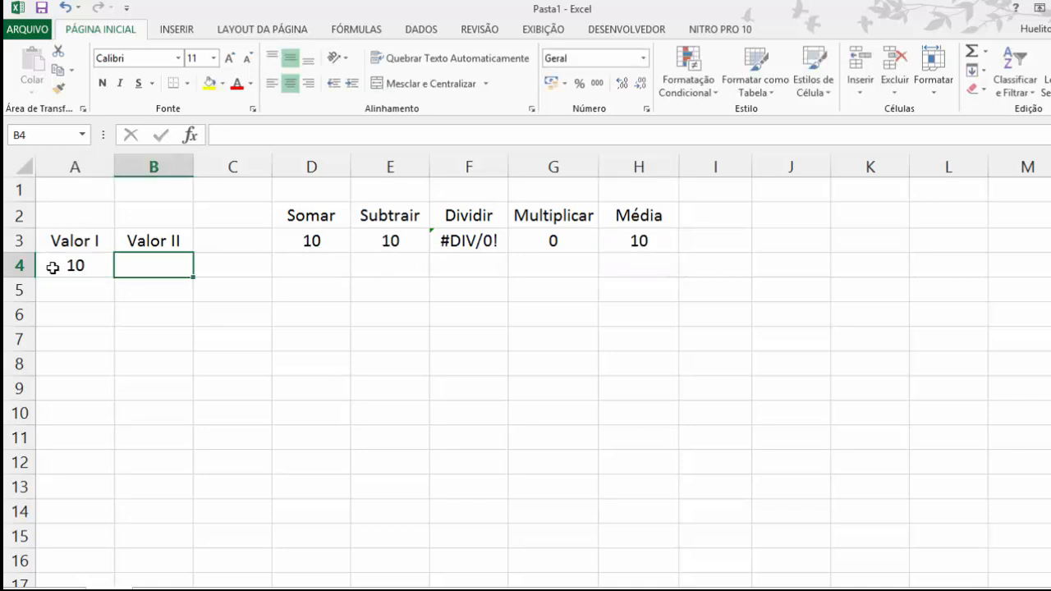
pyautogui.write('2')
pyautogui.press('Return')
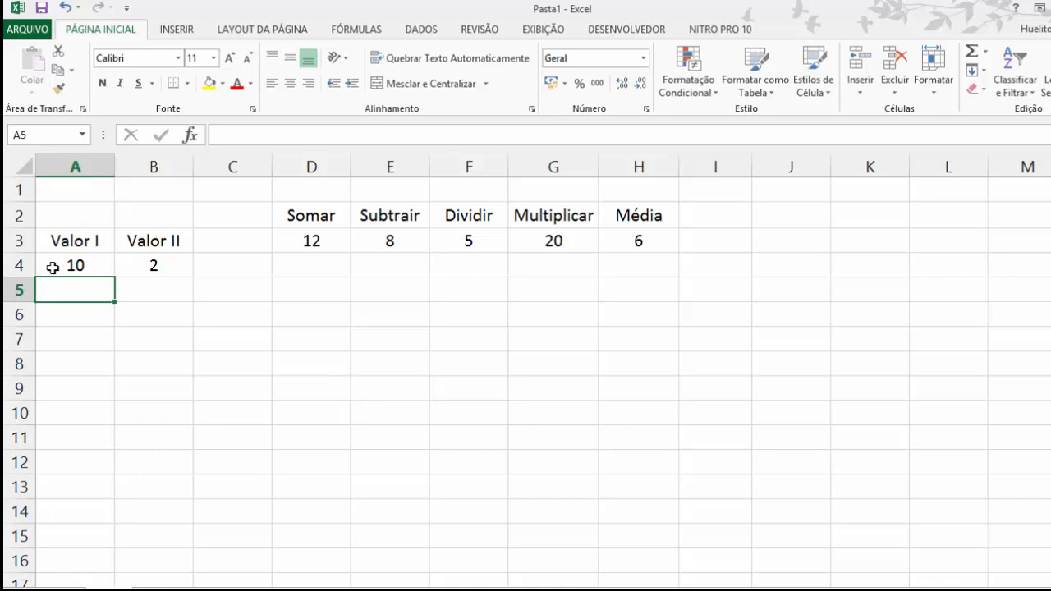
# Step: Change the test values to 100 in A4 and 200 in B4
pyautogui.press('Up')
pyautogui.press('Right')
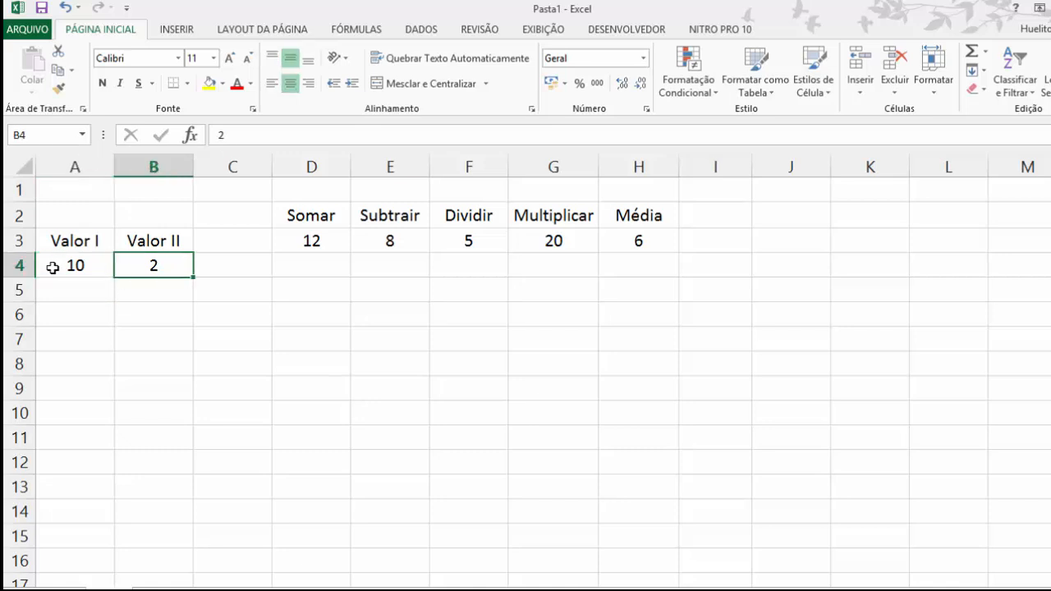
pyautogui.press('Left')
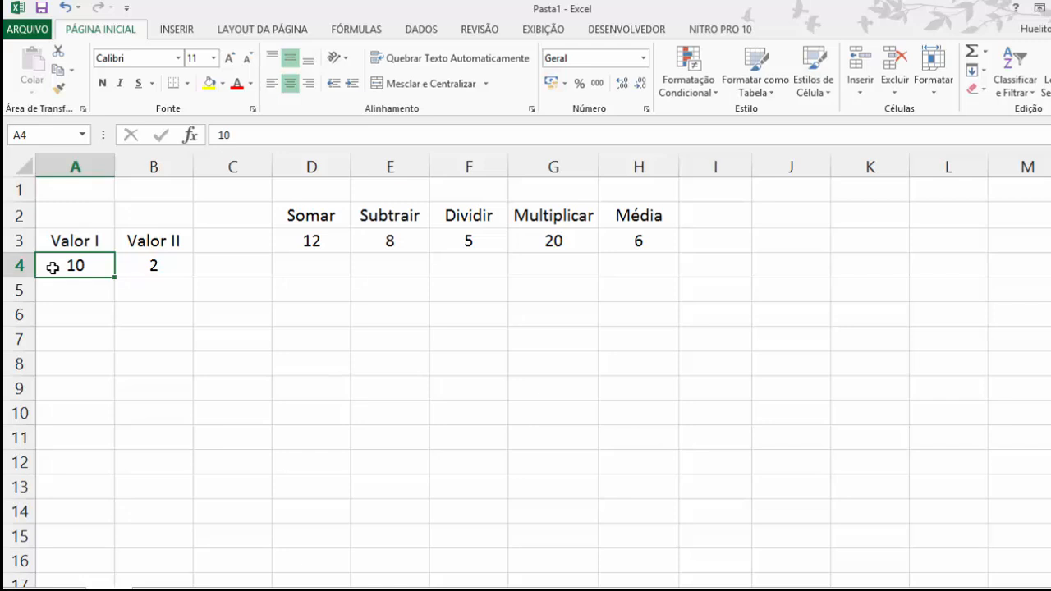
pyautogui.press('F2')
pyautogui.write('0')
pyautogui.press('Tab')
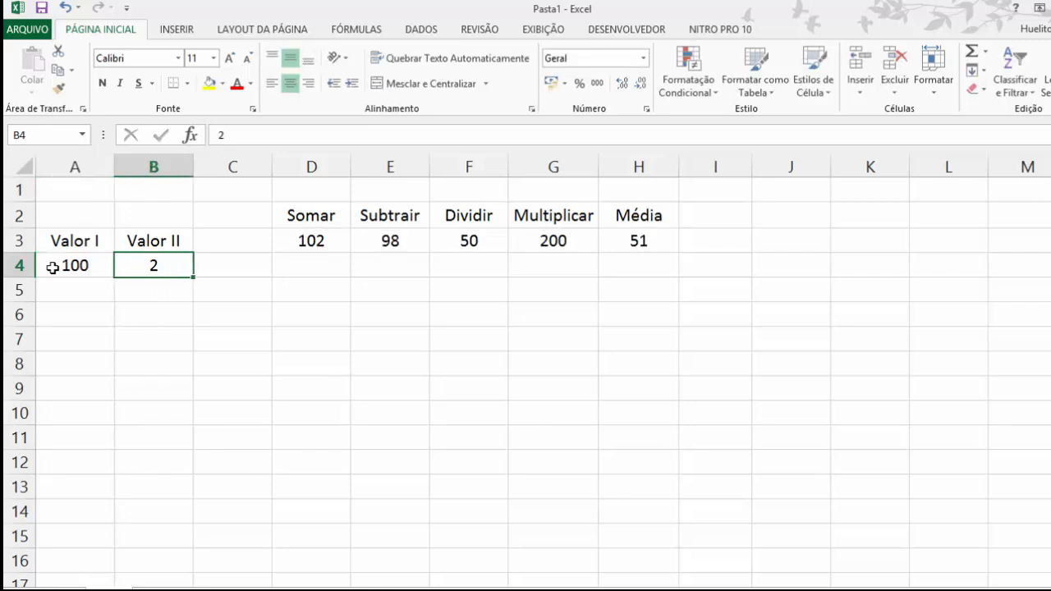
pyautogui.press('F2')
pyautogui.write('00')
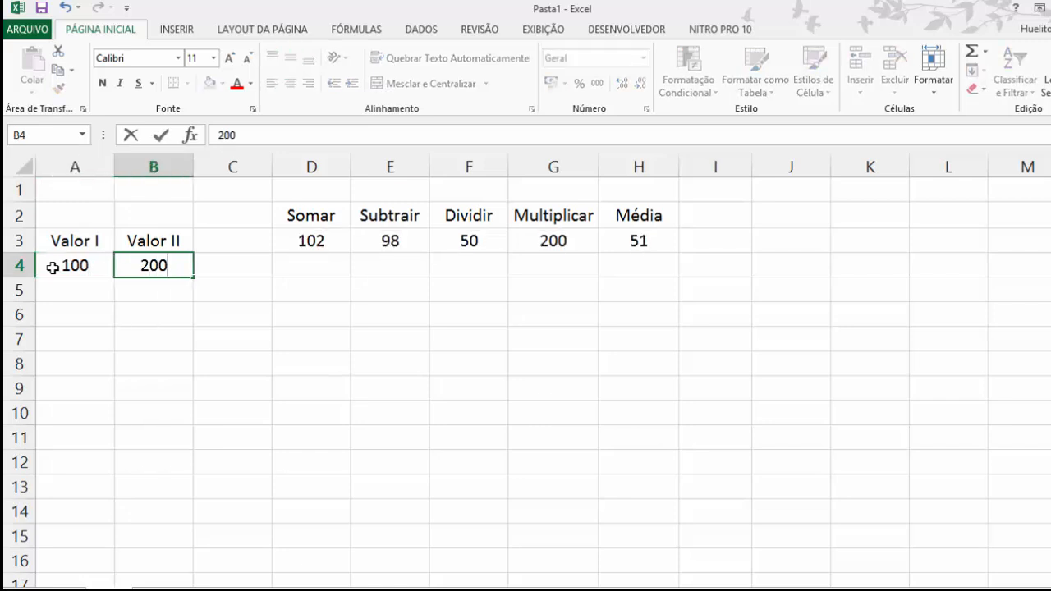
pyautogui.press('Return')
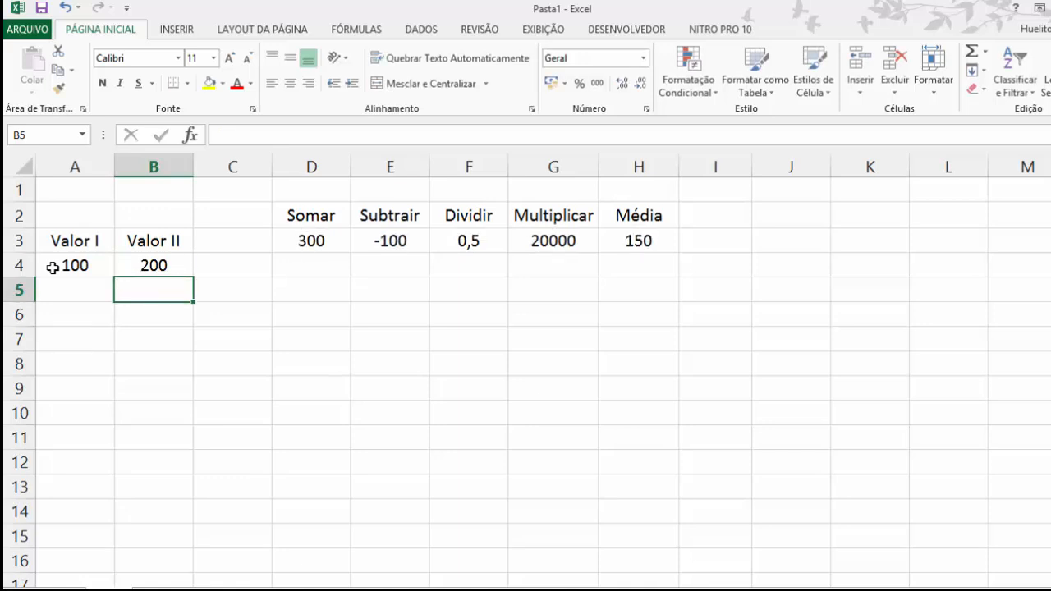
# Step: Edit the Valor II entry in B4 to 20
pyautogui.press('Up')
pyautogui.press('F2')
pyautogui.press('BackSpace')
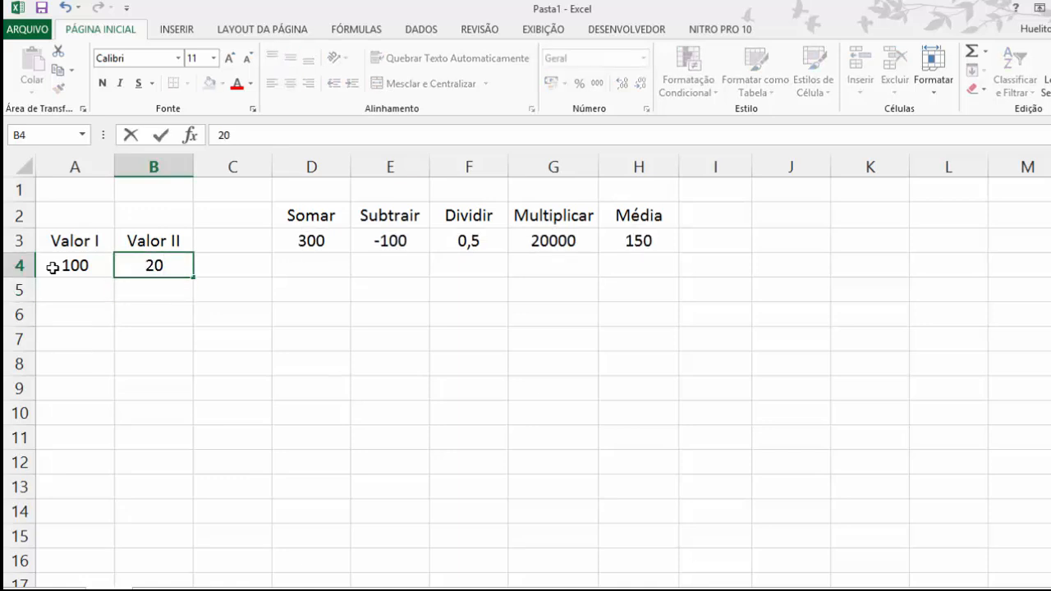
pyautogui.press('Return')
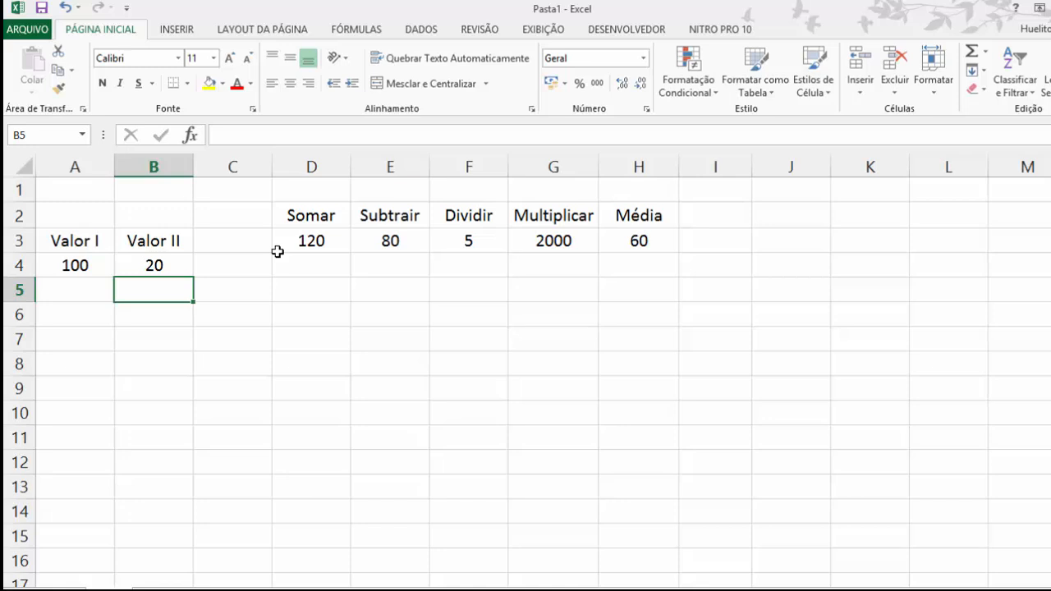
# Step: Clear the values in A4 and B4 under Valor I and Valor II
pyautogui.click(77, 266)
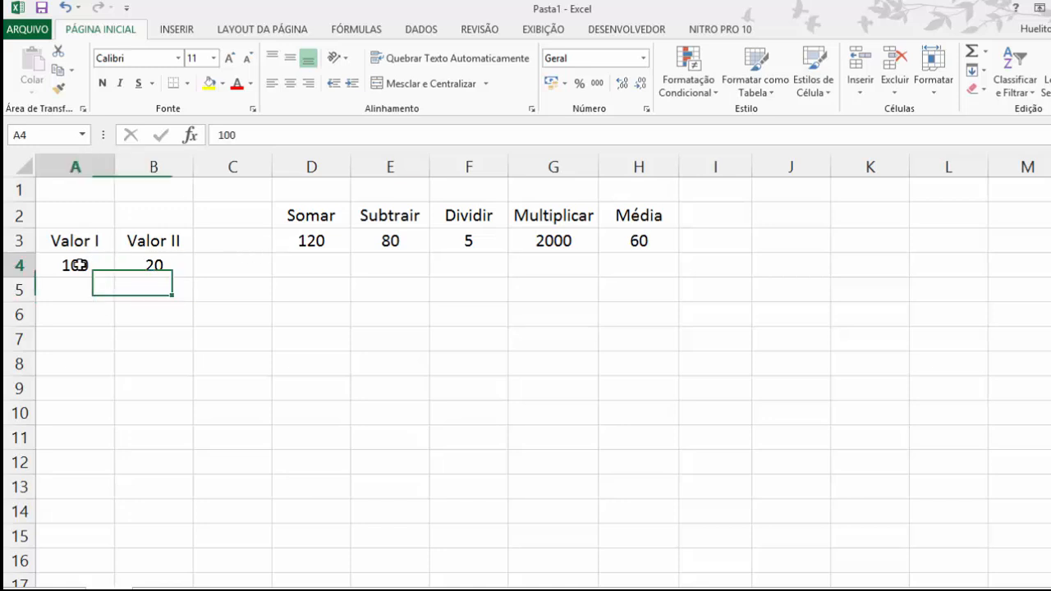
pyautogui.press('BackSpace')
pyautogui.press('Right')
pyautogui.press('BackSpace')
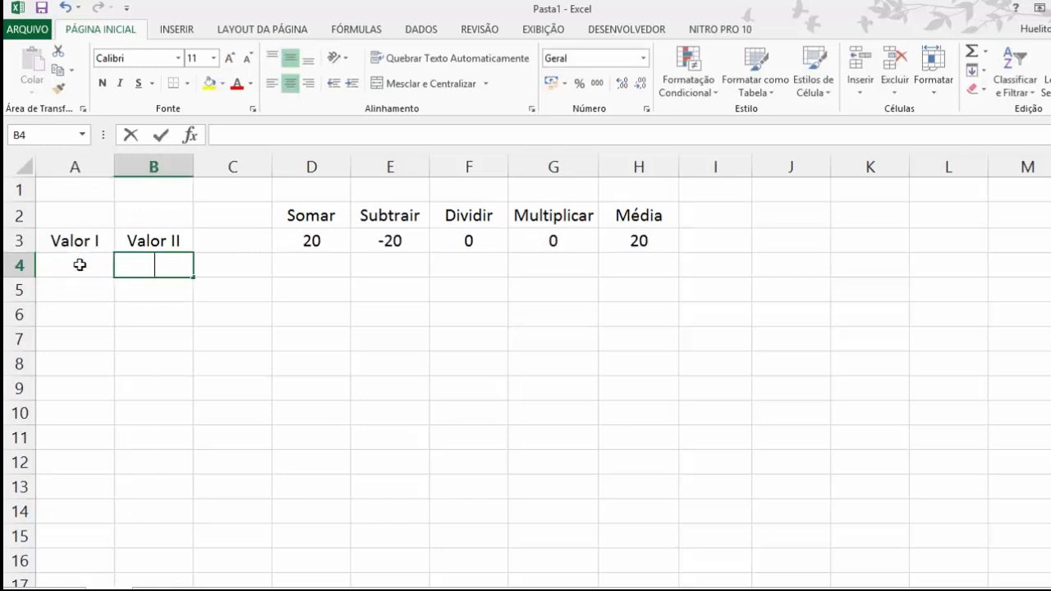
pyautogui.press('Return')
# Step: Enter 100 in A4 as the first value and 3 in B4 as the second
pyautogui.press('Up')
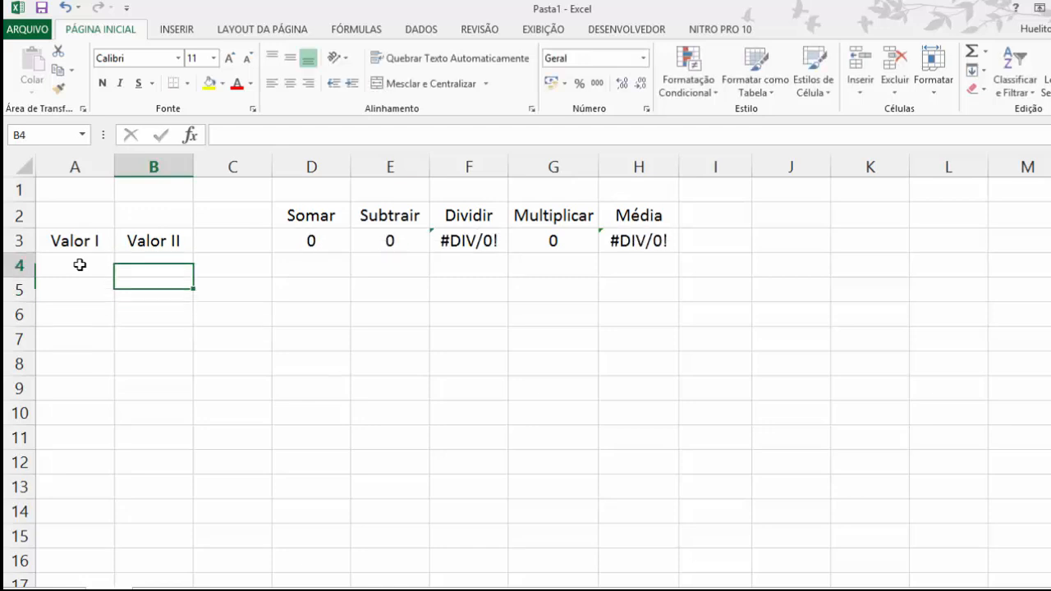
pyautogui.press('Left')
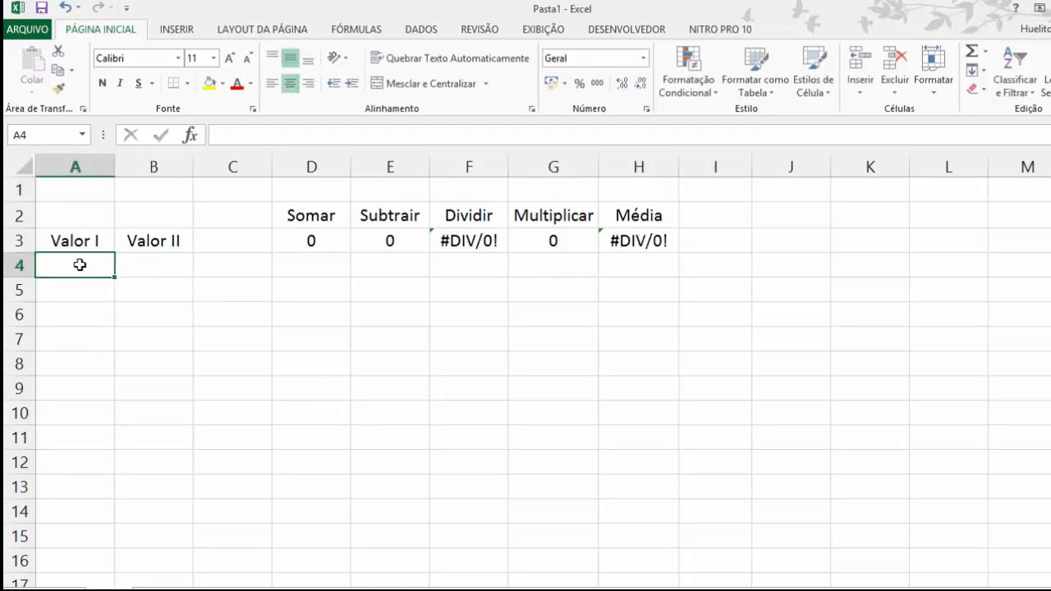
pyautogui.write('100')
pyautogui.write('3')
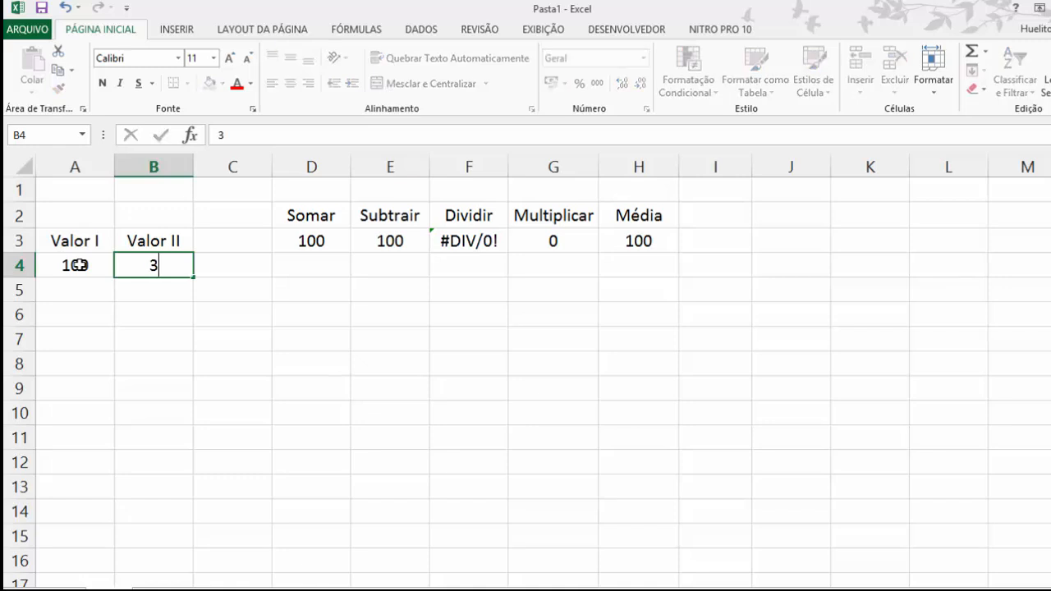
pyautogui.press('Return')
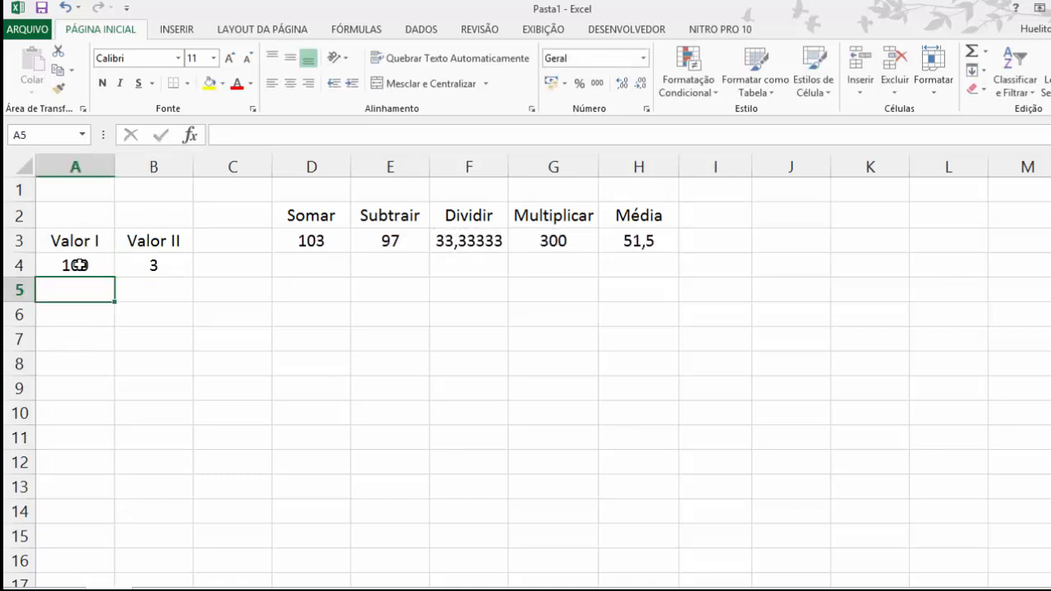
# Step: Replace the second value in B4 with 20
pyautogui.press('Up')
pyautogui.press('Right')
pyautogui.write('20')
pyautogui.press('Return')
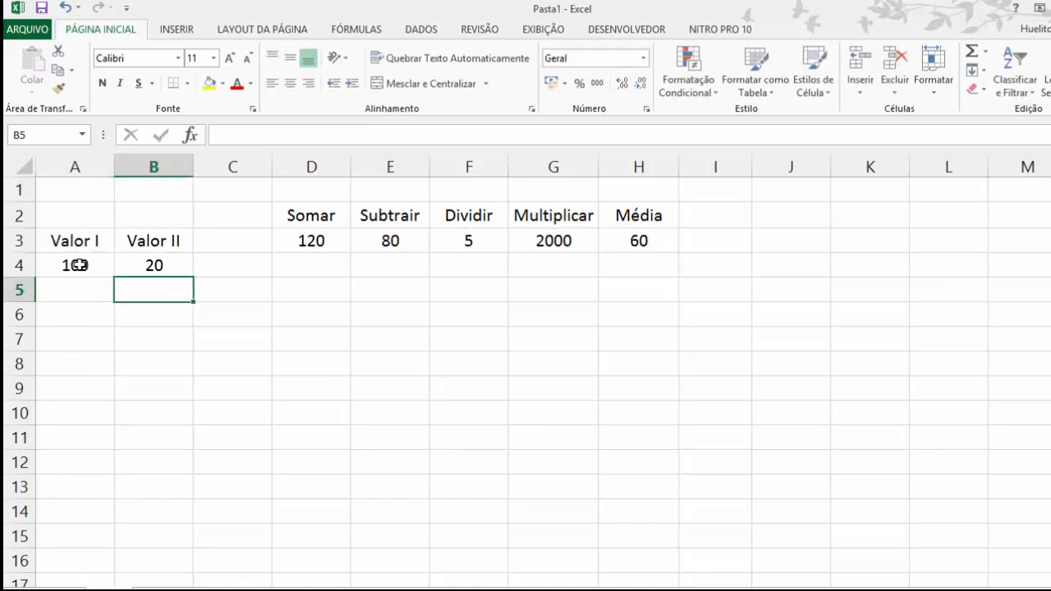
# Step: Inspect the SOMA formula in D3 under the Somar heading
pyautogui.press('Up')
pyautogui.press('Right')
pyautogui.press('Right')
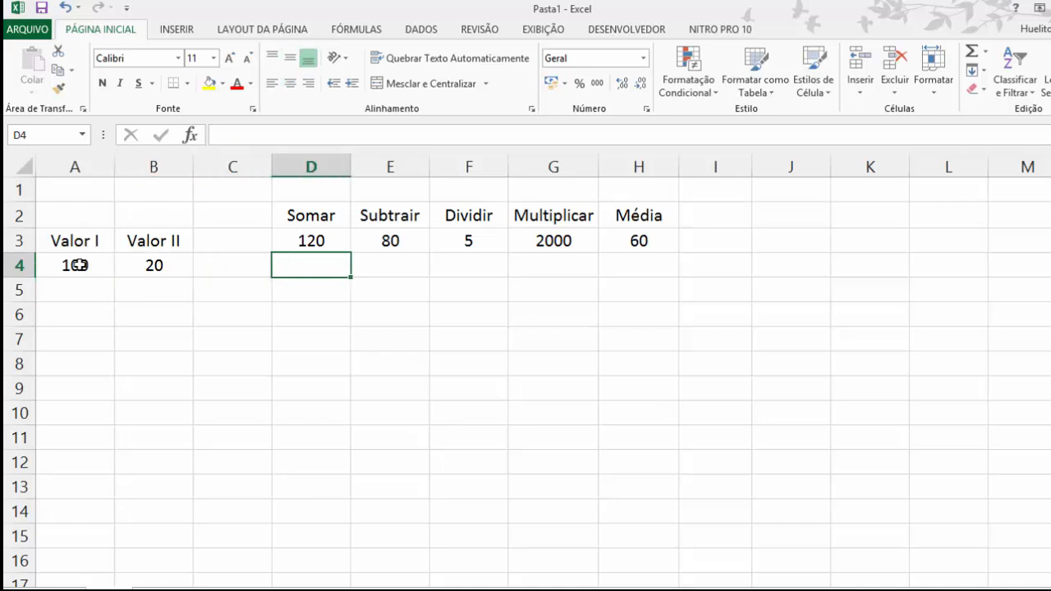
pyautogui.press('Down')
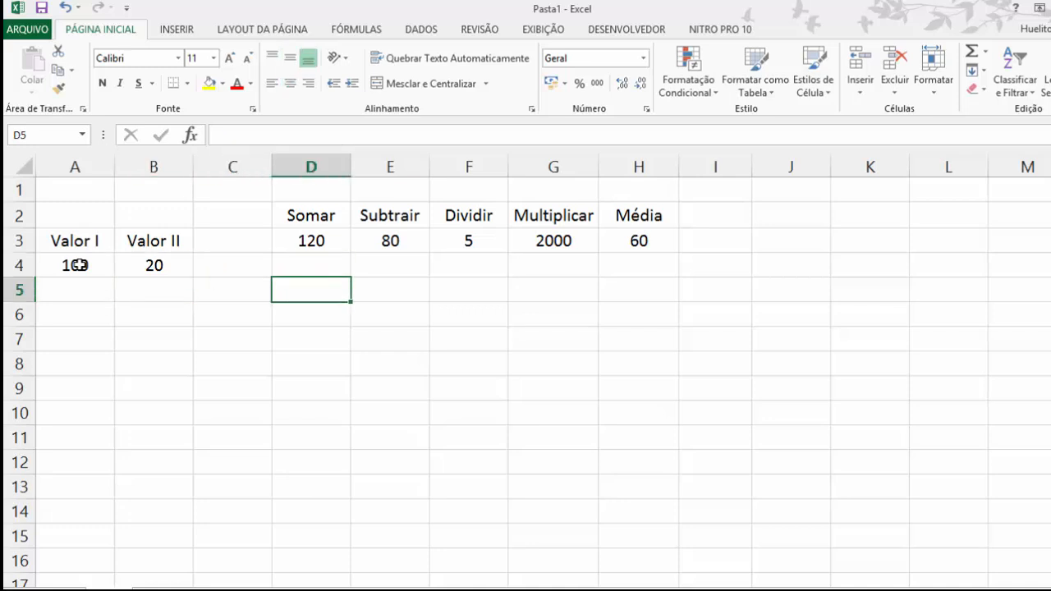
pyautogui.press('Up')
pyautogui.press('Down')
pyautogui.press('Up')
pyautogui.press('Up')
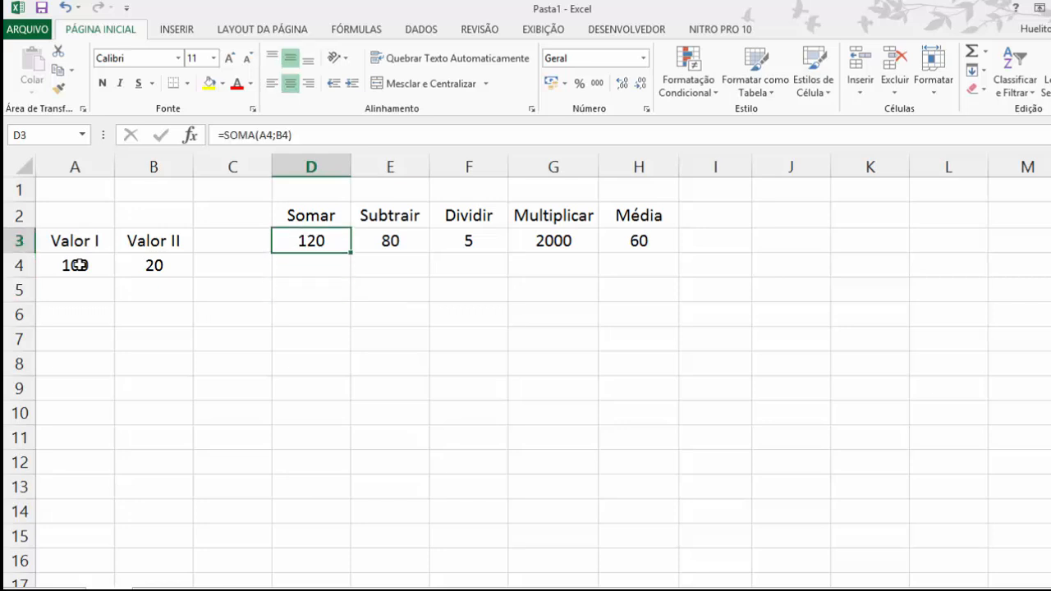
# Step: Write the range-based sum formula =soma(A4:B4) in D5
pyautogui.press('Down')
pyautogui.press('Down')
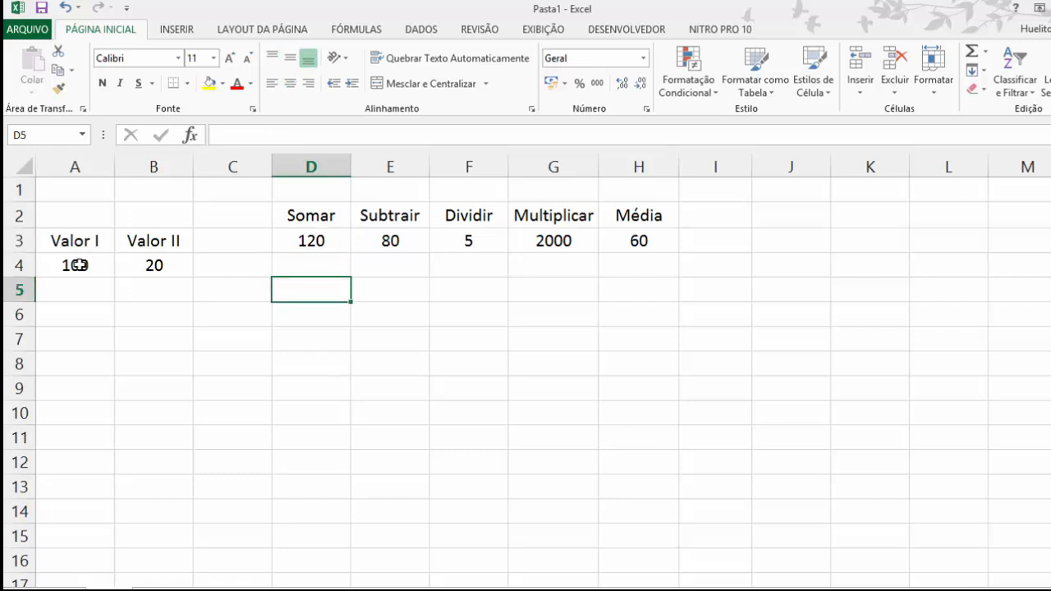
pyautogui.write('=')
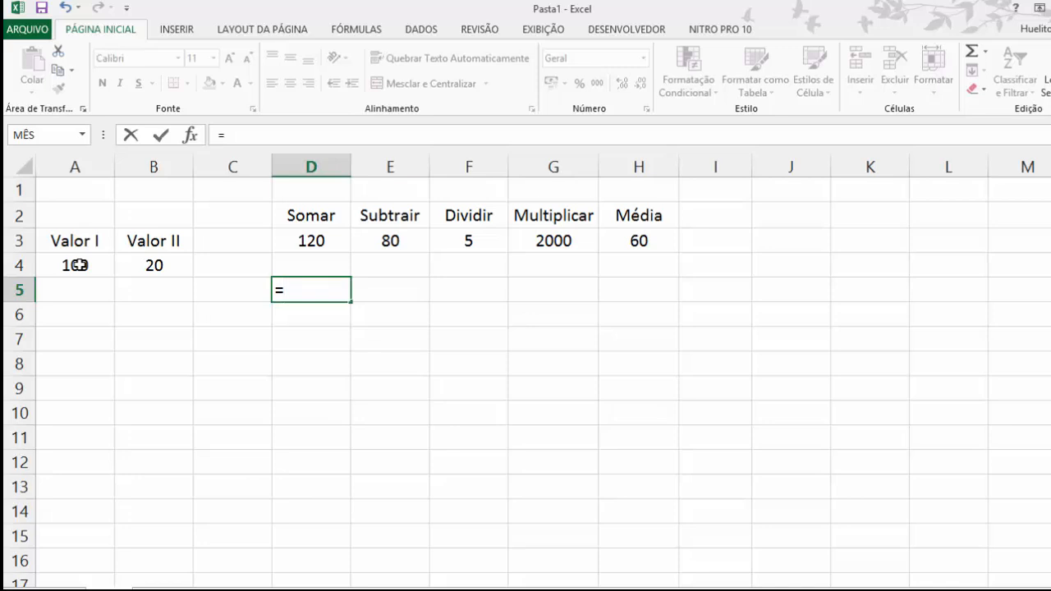
pyautogui.write('=')
pyautogui.press('BackSpace')
pyautogui.write('soma')
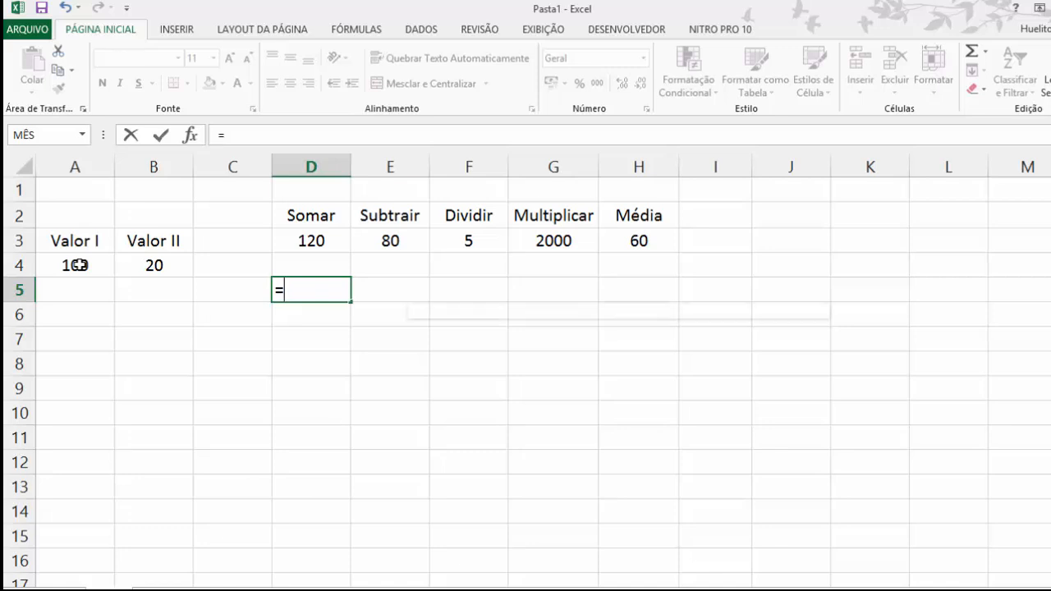
pyautogui.write('(')
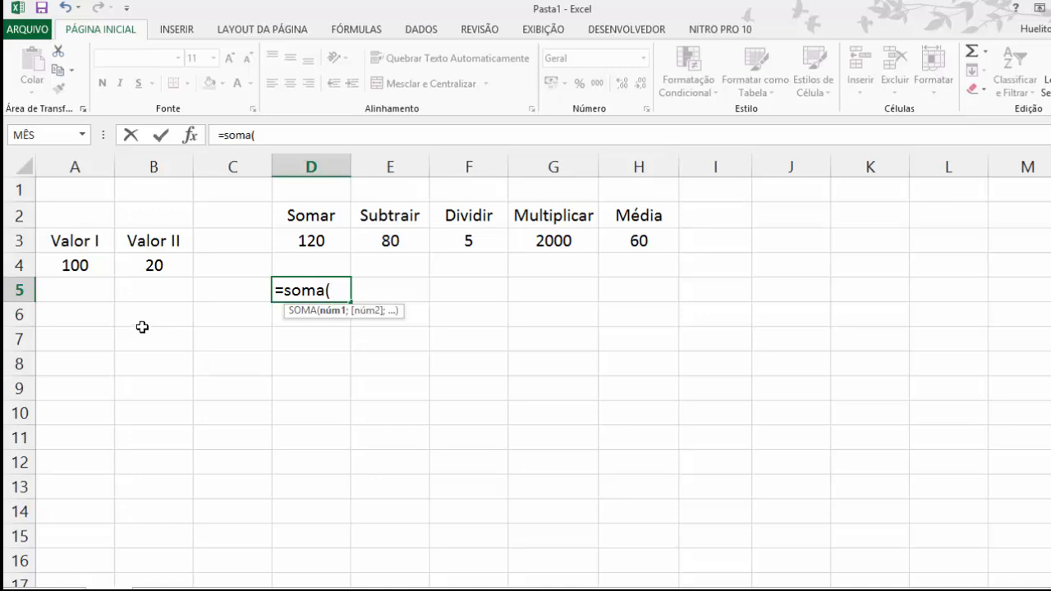
pyautogui.click(66, 265)
pyautogui.moveTo(124, 265); pyautogui.dragTo(155, 266)
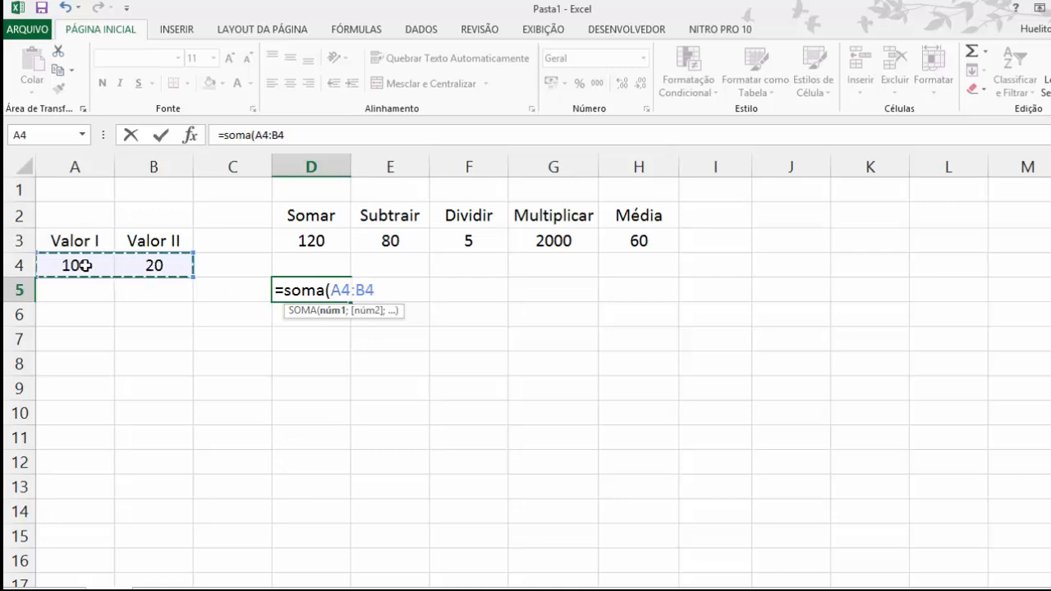
pyautogui.moveTo(86, 266); pyautogui.dragTo(165, 267)
pyautogui.write(')')
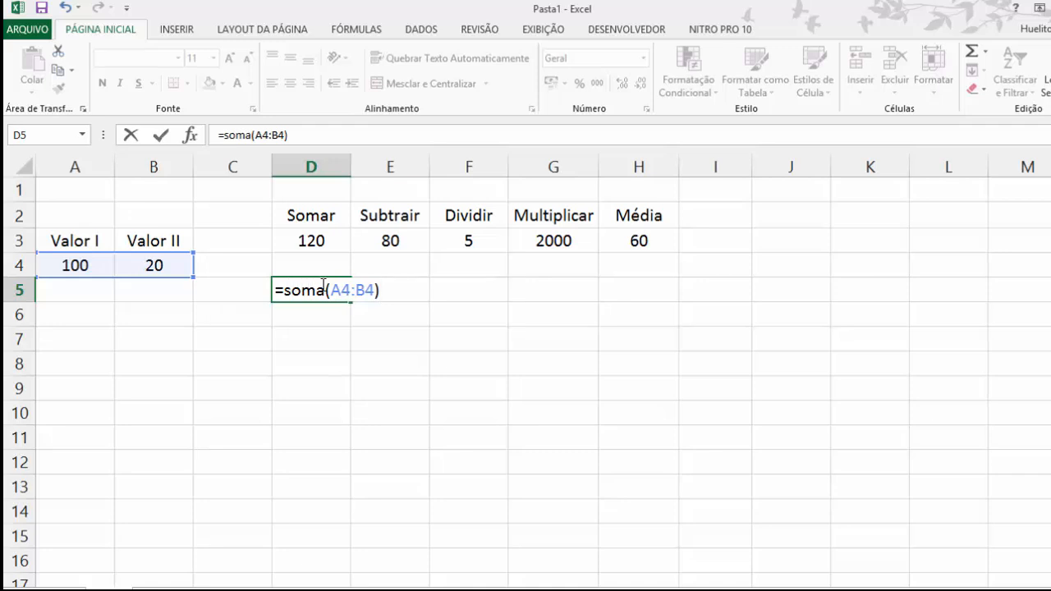
# Step: Try H4 as the end of the range in D5's sum formula, restore B4 and commit the formula
pyautogui.click(365, 290)
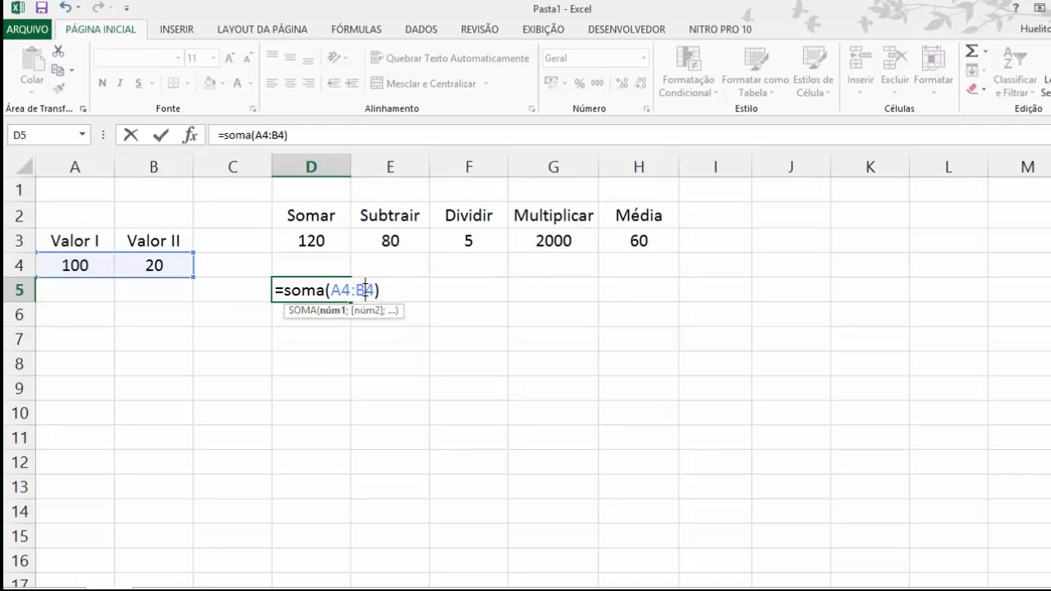
pyautogui.press('BackSpace')
pyautogui.write('h')
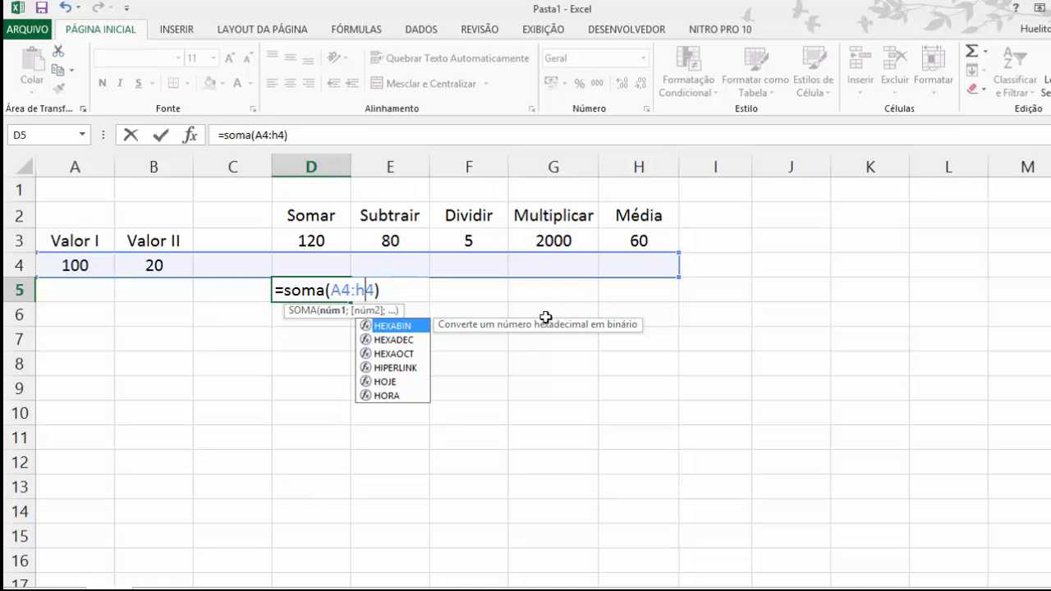
pyautogui.press('BackSpace')
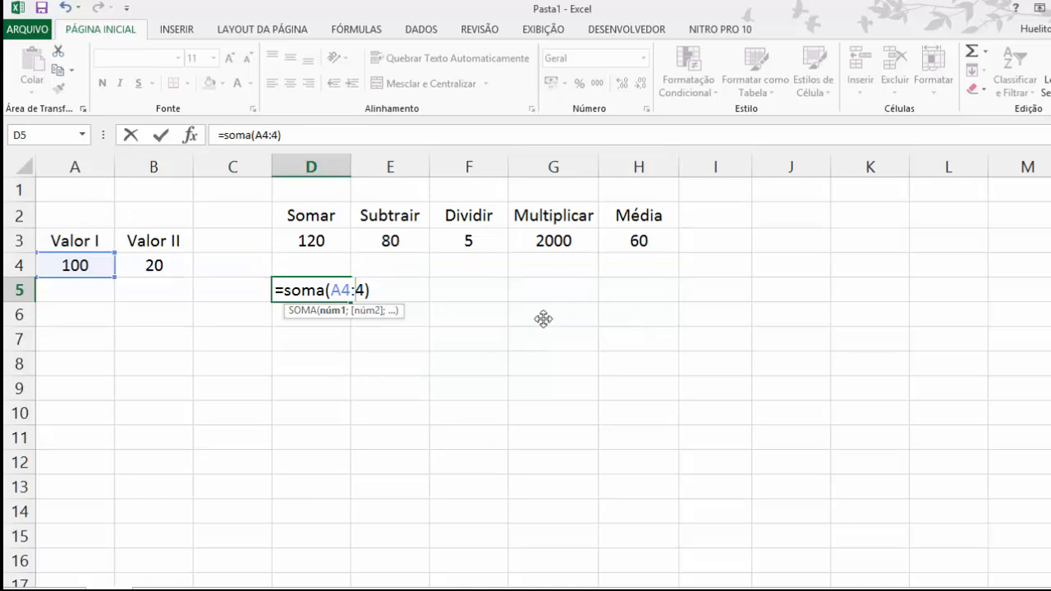
pyautogui.write('b')
pyautogui.press('Return')
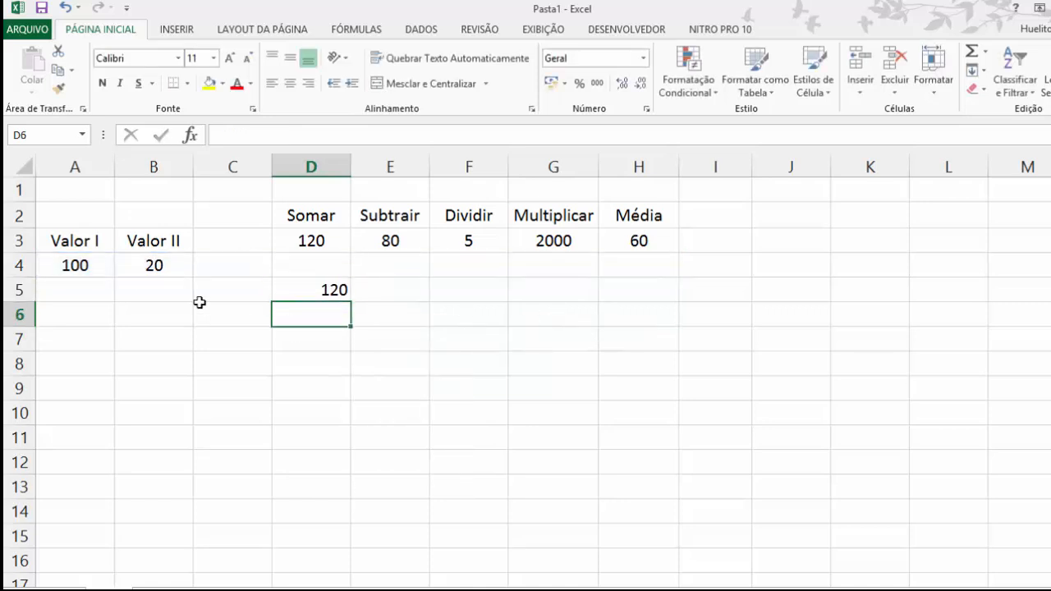
# Step: Delete the range-based sum formula from D5
pyautogui.click(323, 287)
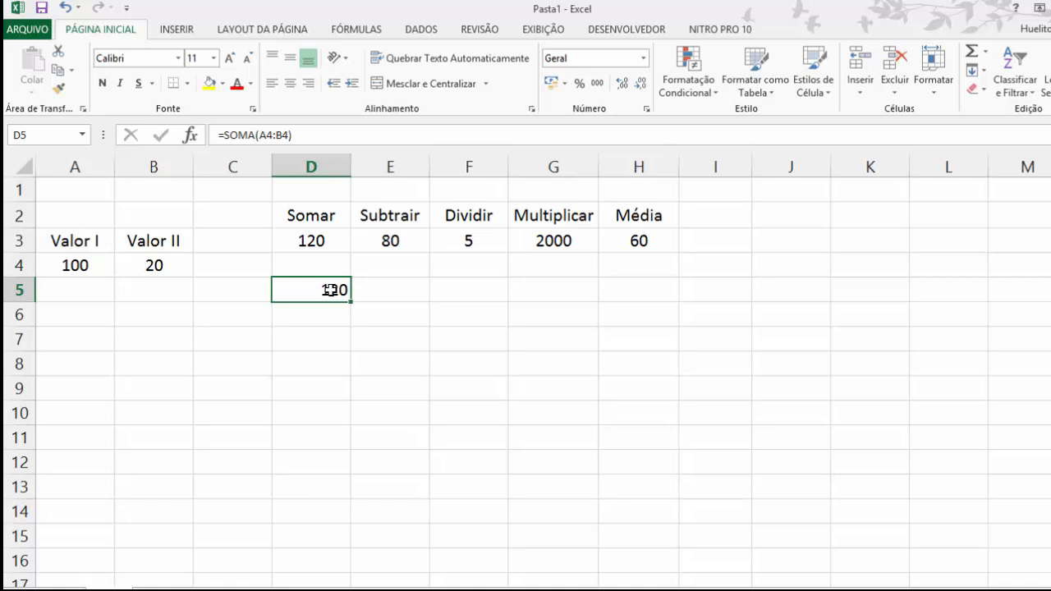
pyautogui.press('Delete')
pyautogui.click(364, 312)
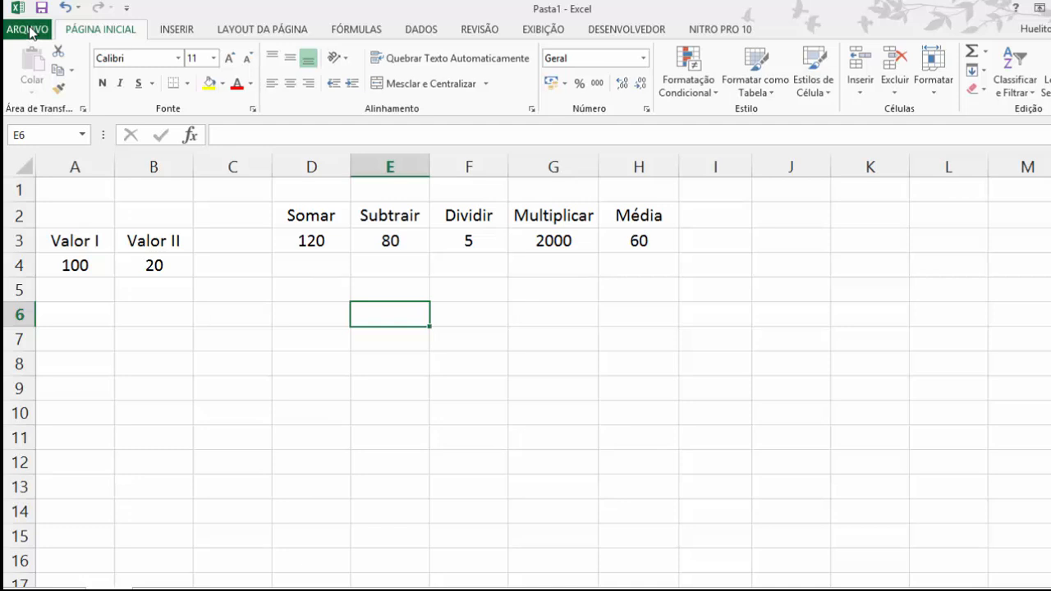
# Step: Open the Save As options and choose the computer as the place to save the workbook
pyautogui.click(28, 29)
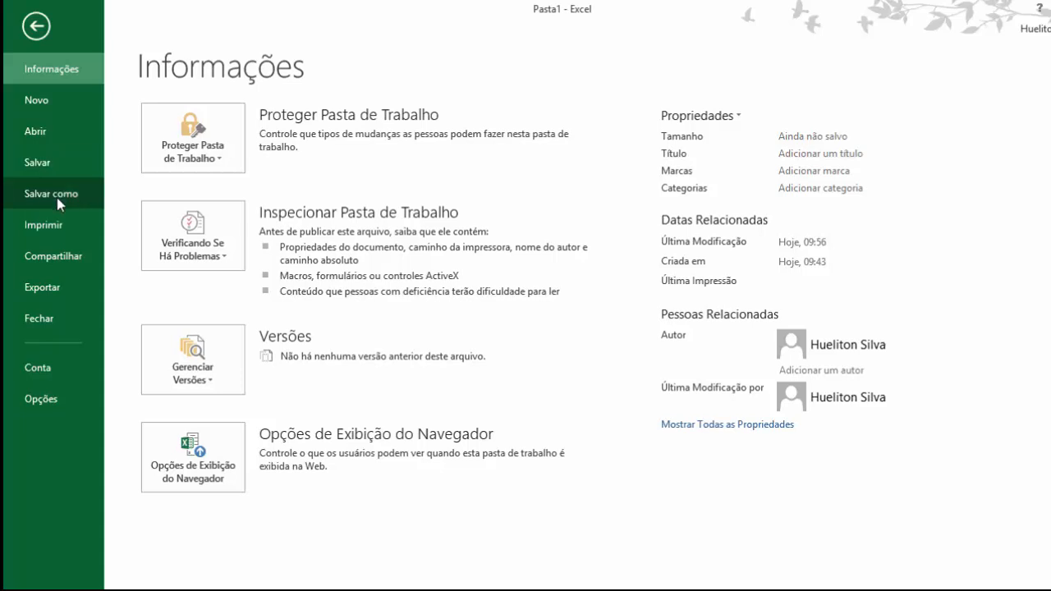
pyautogui.click(57, 201)
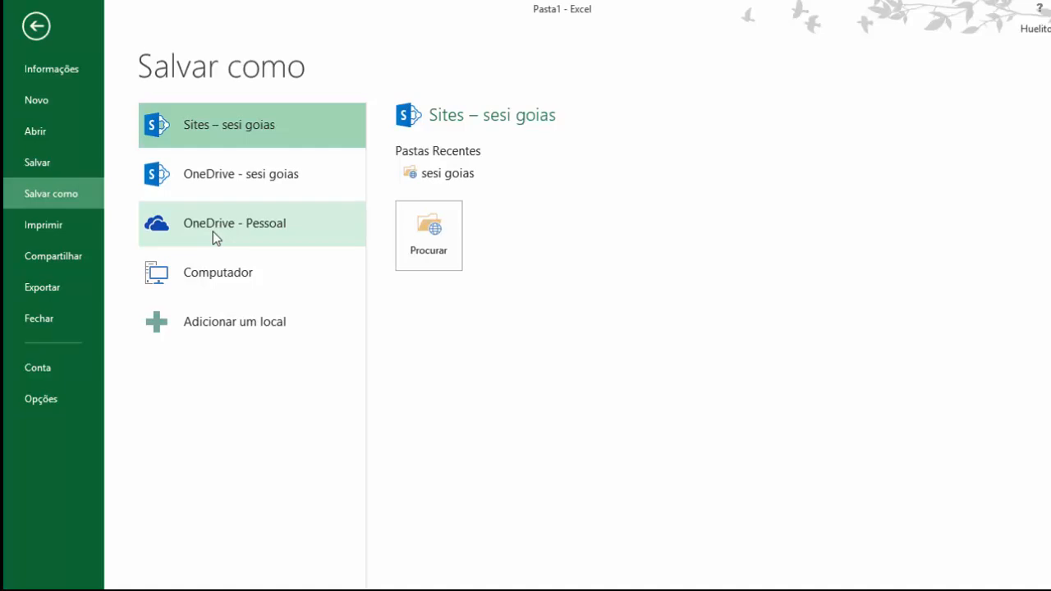
pyautogui.click(234, 287)
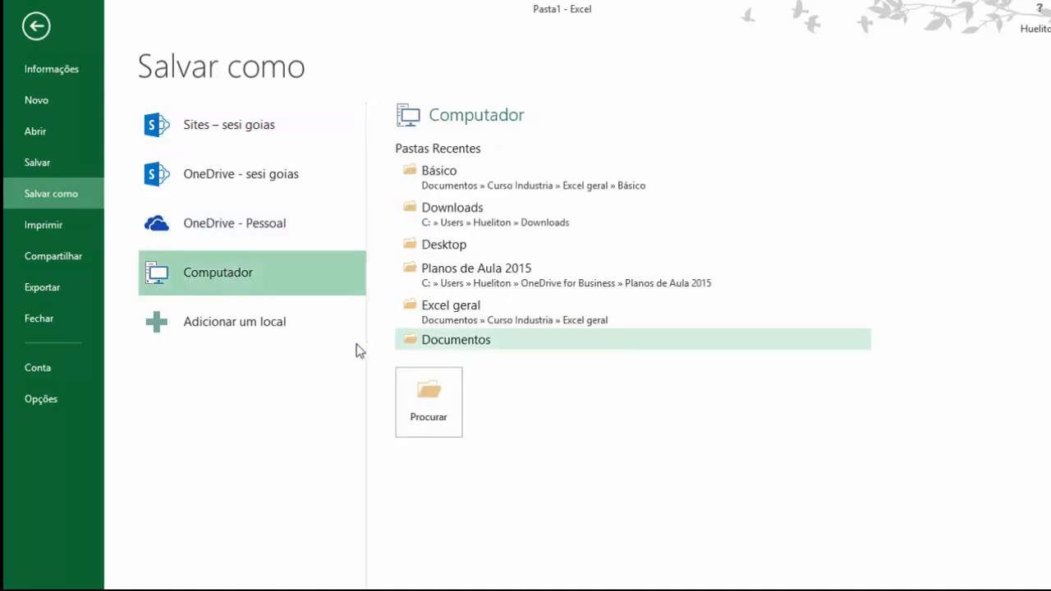
pyautogui.click(427, 397)
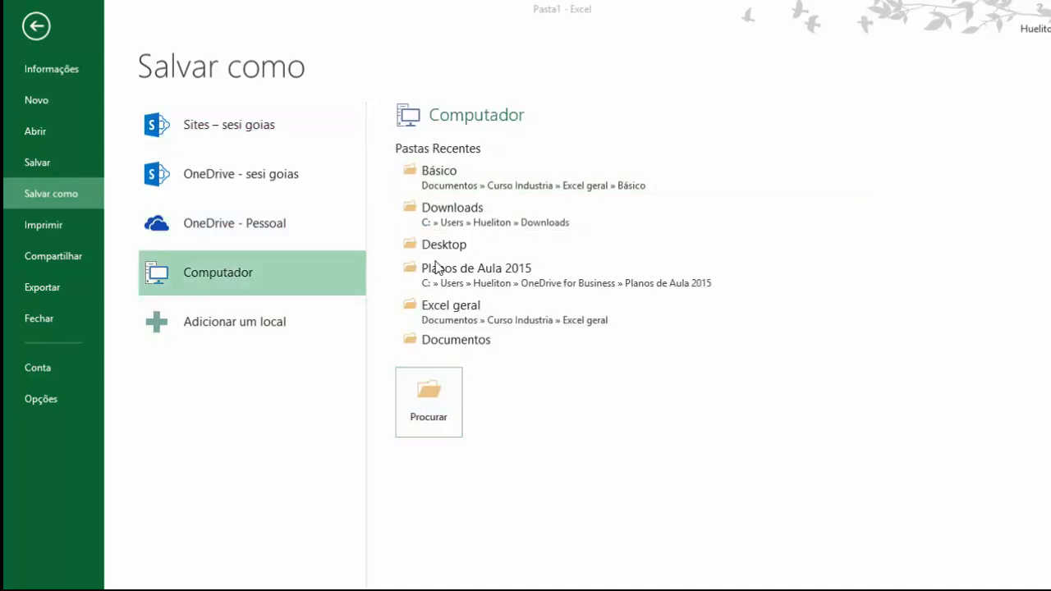
pyautogui.moveTo(612, 193)
pyautogui.mouseDown()
pyautogui.moveTo(611, 246)
pyautogui.moveTo(607, 193)
pyautogui.mouseUp()
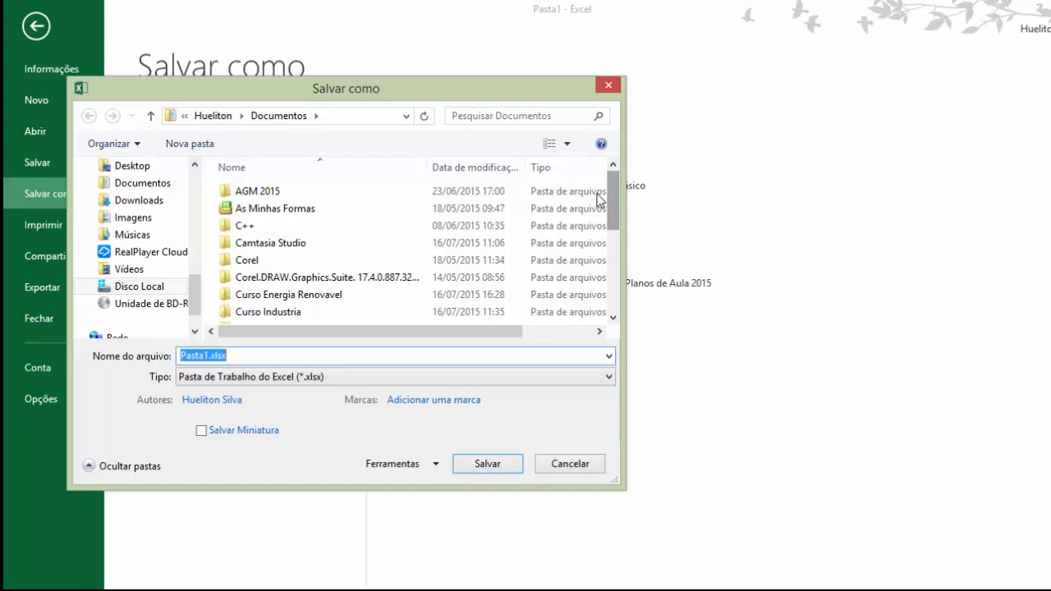
pyautogui.moveTo(448, 96); pyautogui.dragTo(576, 30)
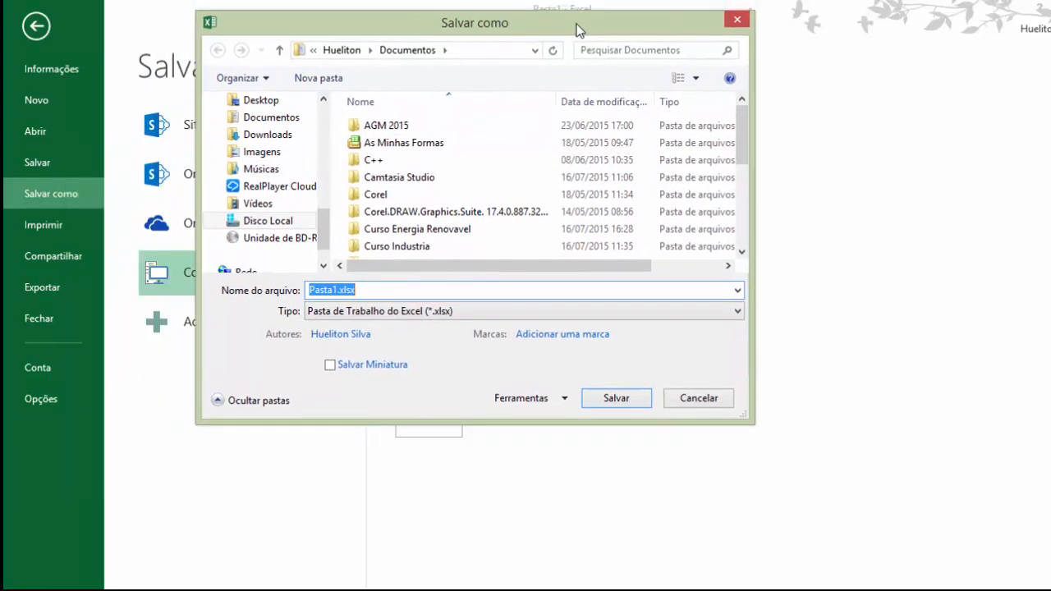
pyautogui.click(729, 25)
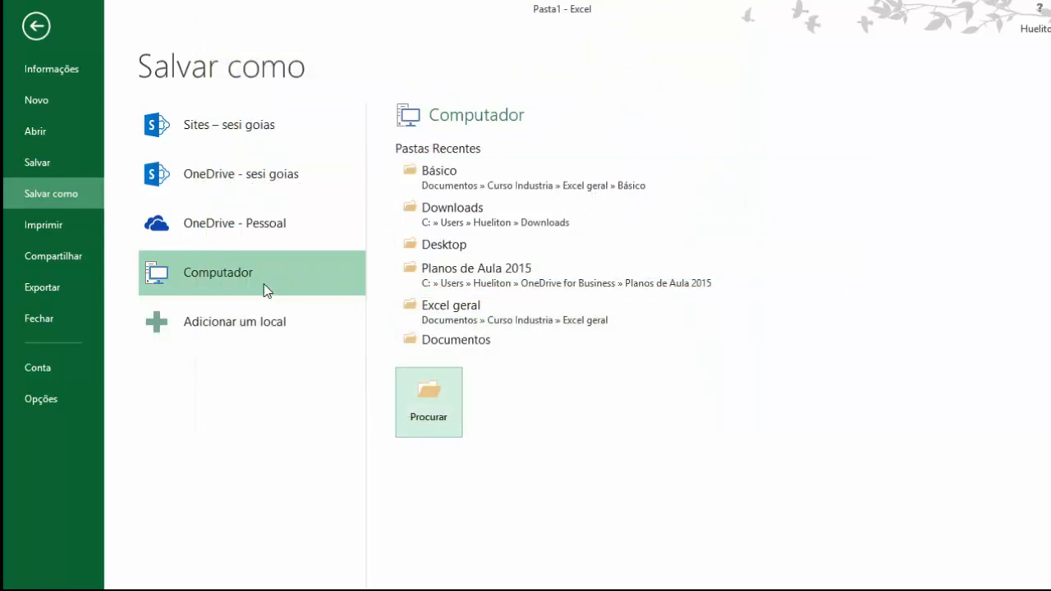
# Step: Browse the computer's folders and choose Desktop as the save location
pyautogui.click(449, 380)
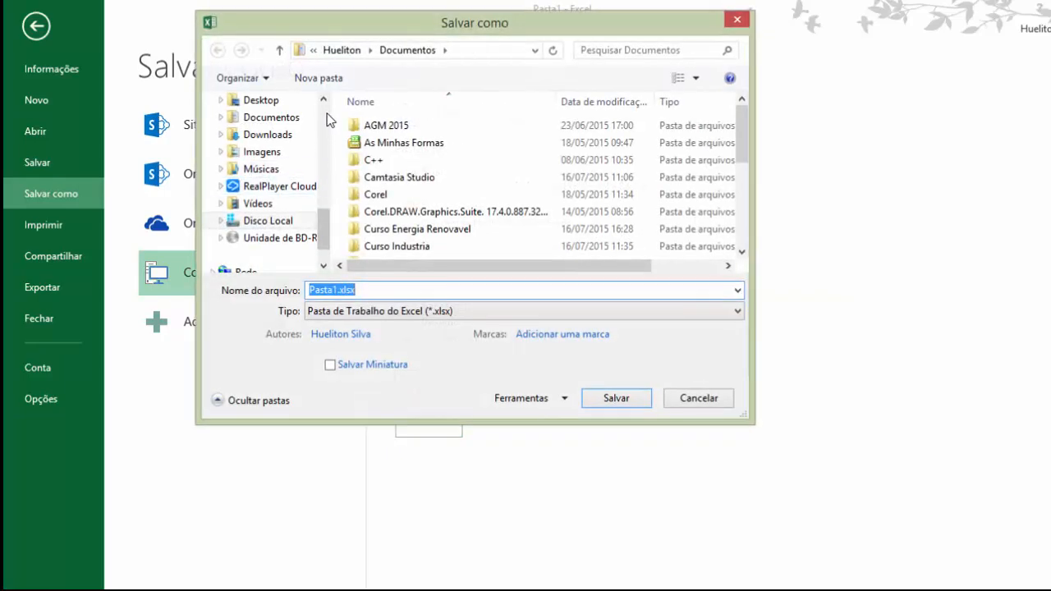
pyautogui.moveTo(323, 232)
pyautogui.mouseDown()
pyautogui.moveTo(326, 120)
pyautogui.moveTo(325, 248)
pyautogui.moveTo(332, 125)
pyautogui.moveTo(321, 227)
pyautogui.mouseUp()
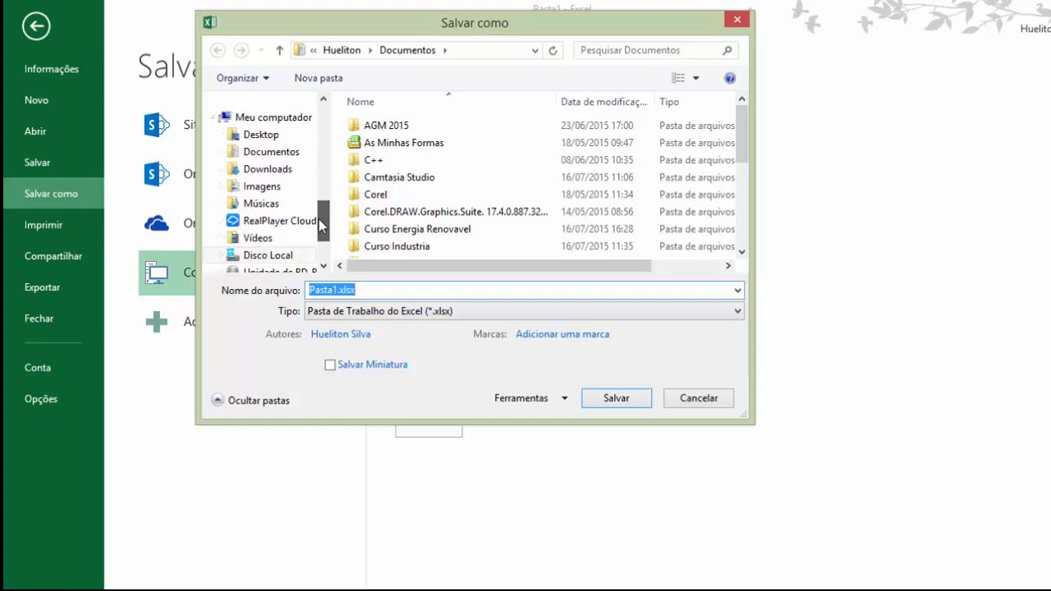
pyautogui.click(262, 136)
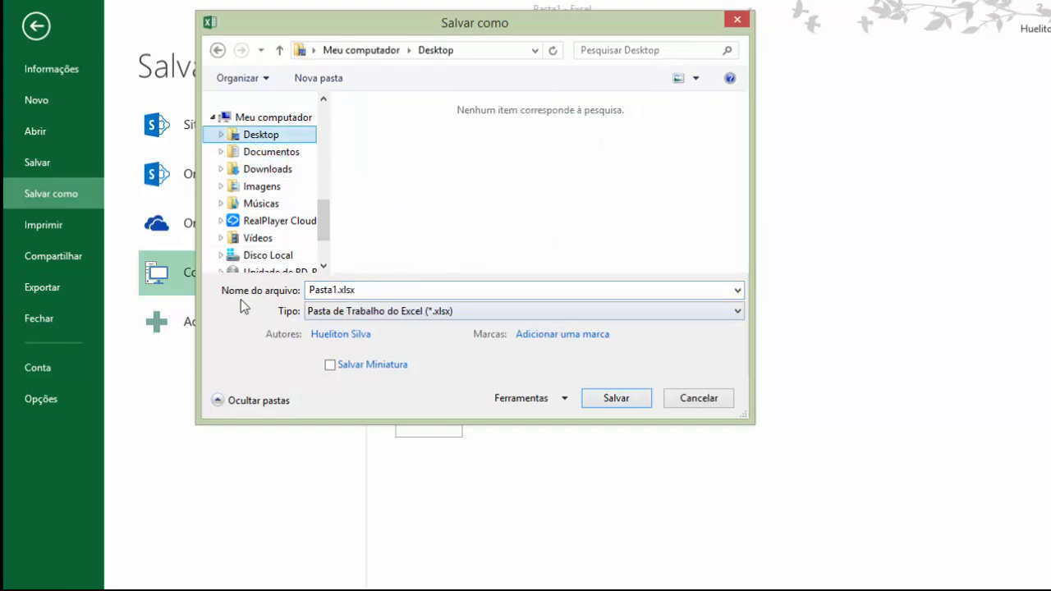
# Step: Replace the default file name with Aula 1
pyautogui.doubleClick(372, 294)
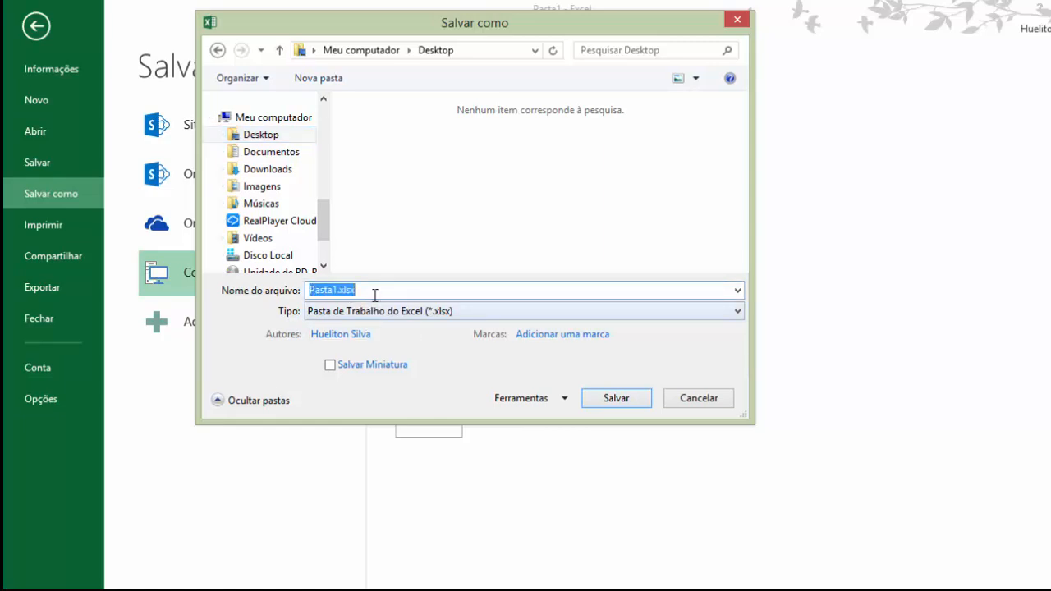
pyautogui.click(374, 290)
pyautogui.press('BackSpace')
pyautogui.press('BackSpace')
pyautogui.press('BackSpace')
pyautogui.press('BackSpace')
pyautogui.press('BackSpace')
pyautogui.press('BackSpace')
pyautogui.press('BackSpace')
pyautogui.press('BackSpace')
pyautogui.press('BackSpace')
pyautogui.press('BackSpace')
pyautogui.press('BackSpace')
pyautogui.write('Aula 1')
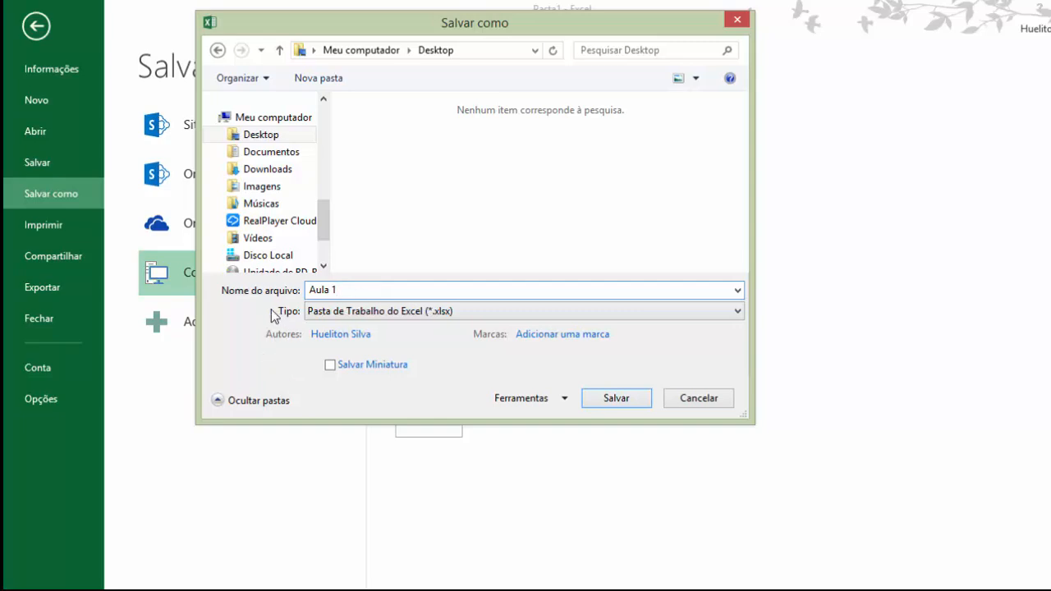
# Step: Review the available file types, keep Pasta de Trabalho do Excel (*.xlsx) and save the workbook without macros
pyautogui.click(440, 316)
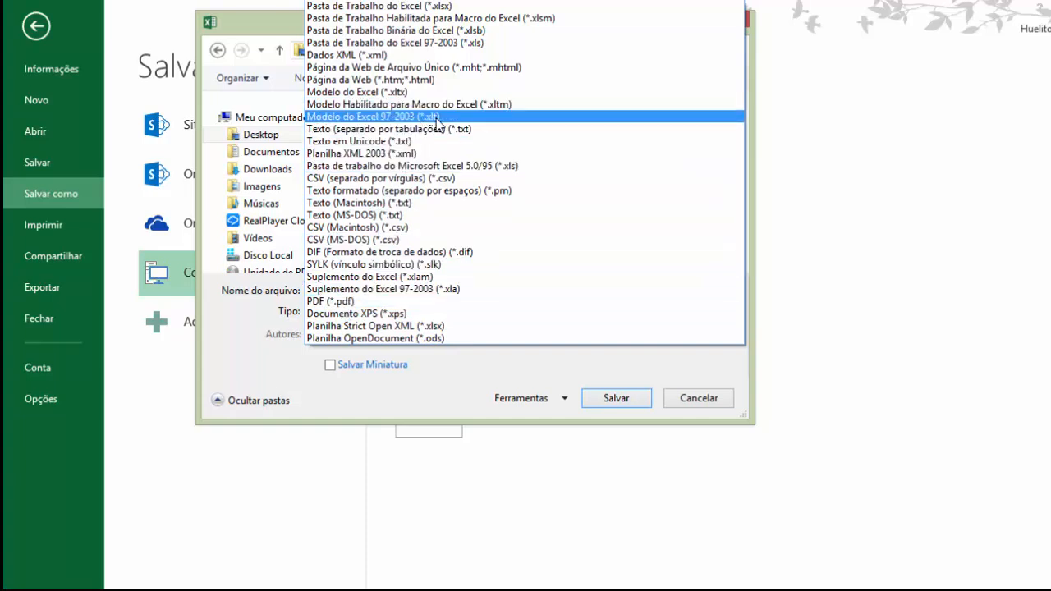
pyautogui.click(433, 356)
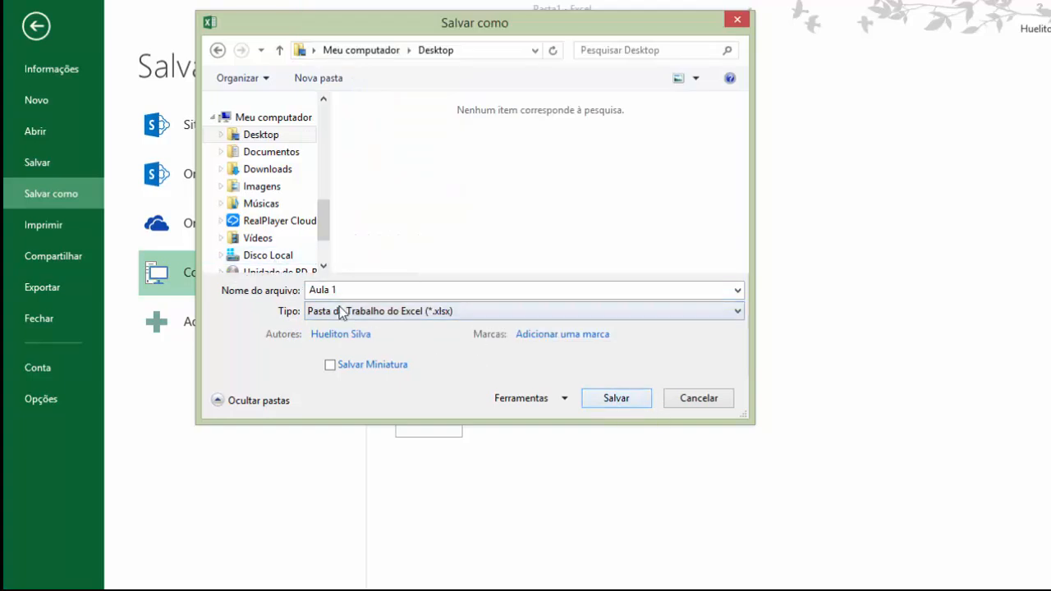
pyautogui.click(616, 400)
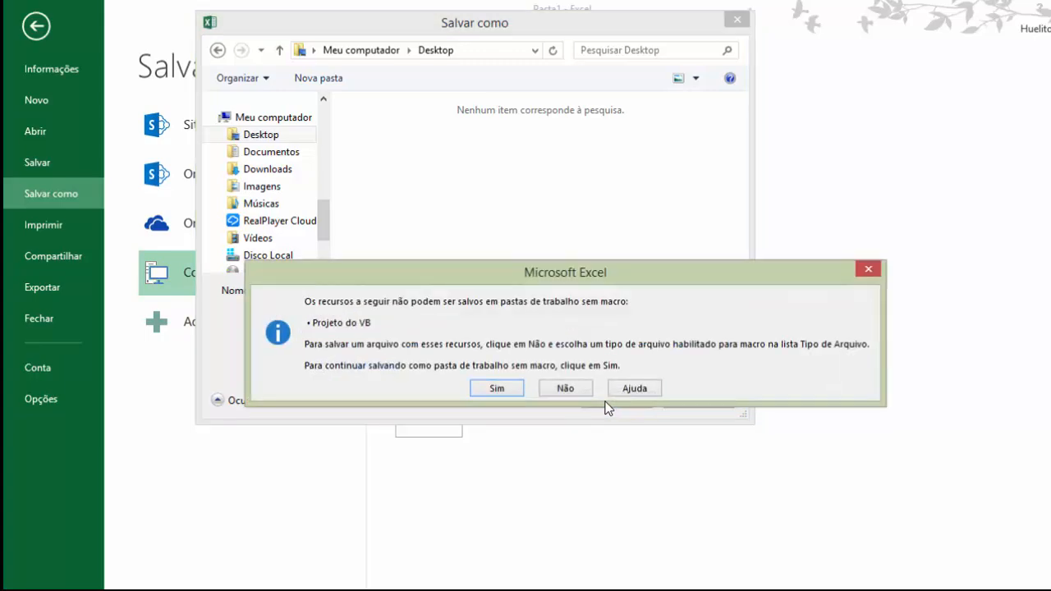
pyautogui.click(510, 392)
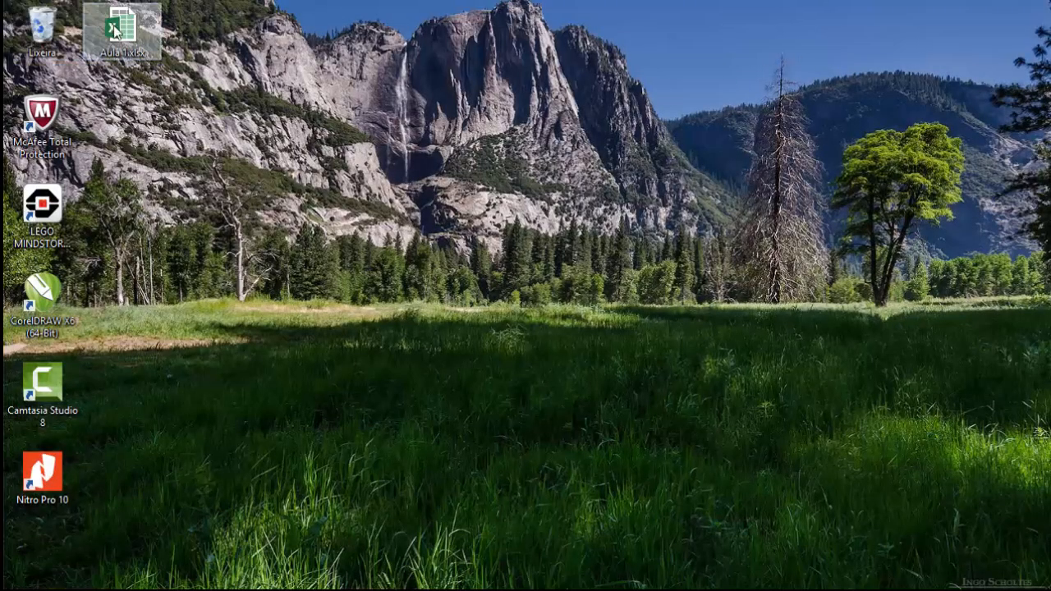
# Step: Move the Aula 1.xlsx file icon across the desktop and back beside Lixeira
pyautogui.moveTo(121, 29); pyautogui.dragTo(159, 207)
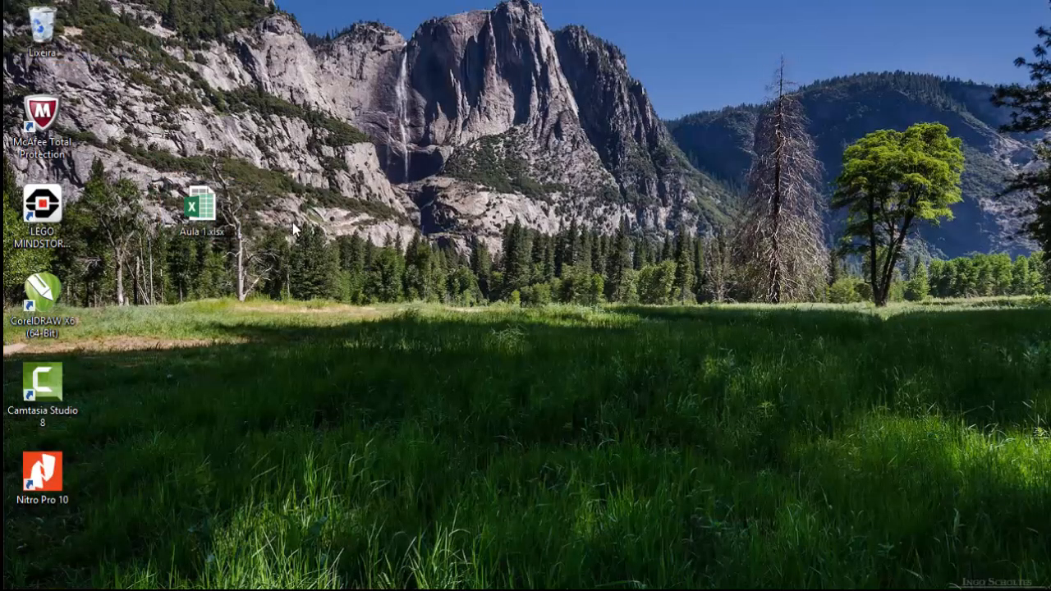
pyautogui.doubleClick(228, 215)
pyautogui.moveTo(187, 201); pyautogui.dragTo(119, 55)
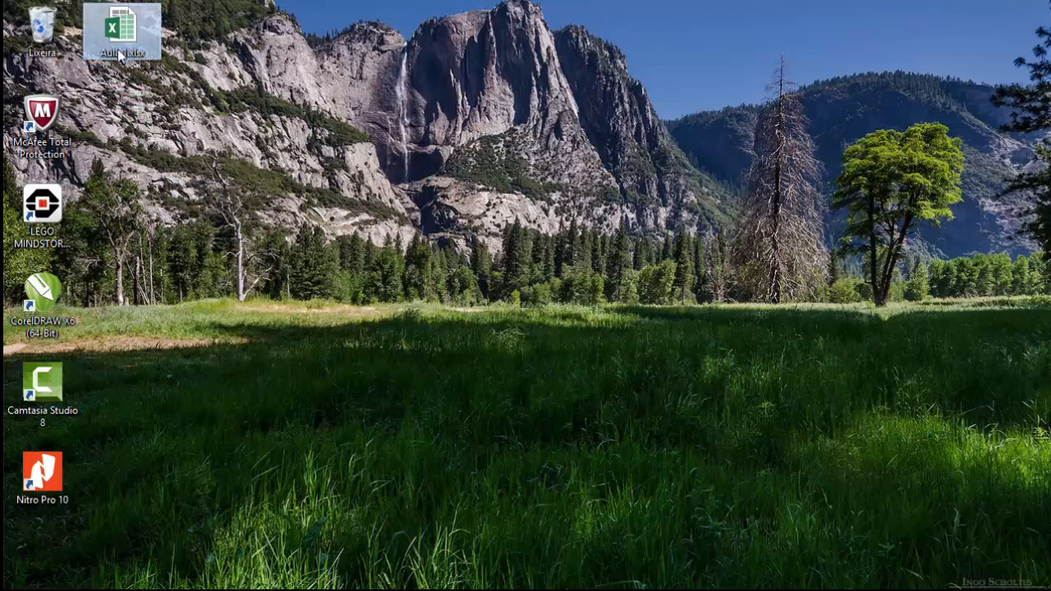